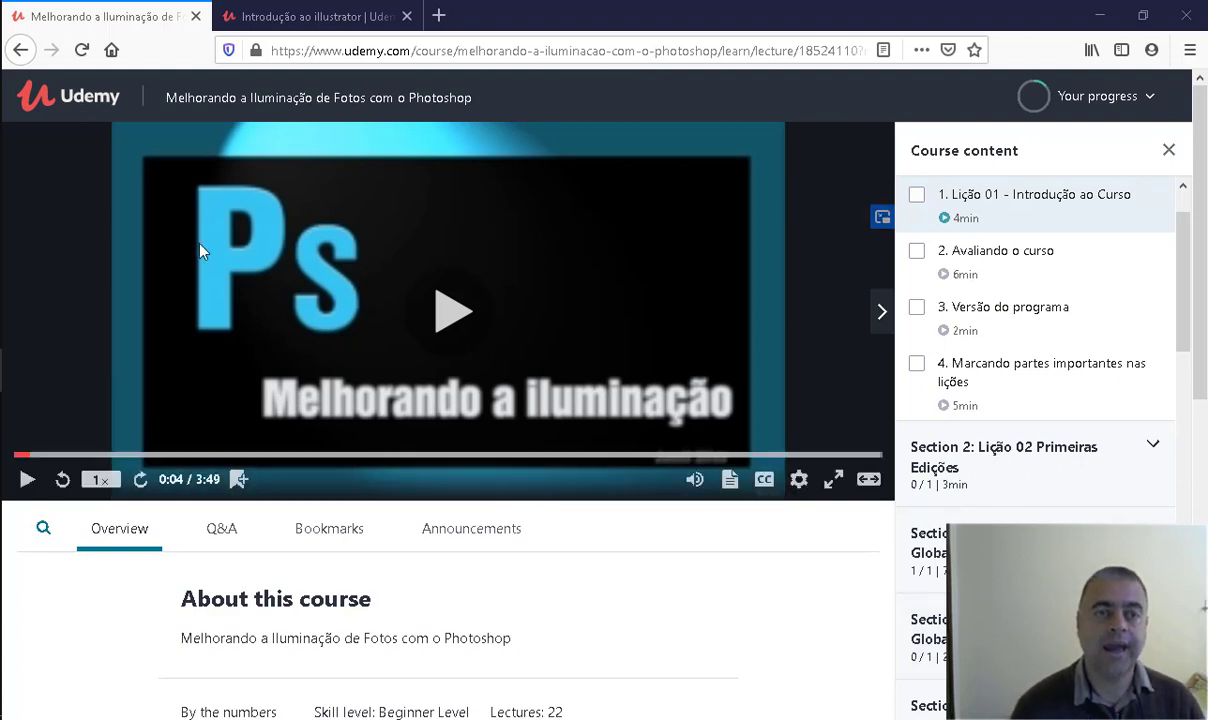
# Switch to the 'Introdução ao illustrator' course tab showing lecture 1, 'Primeiras Palavras'.
pyautogui.click(325, 17)
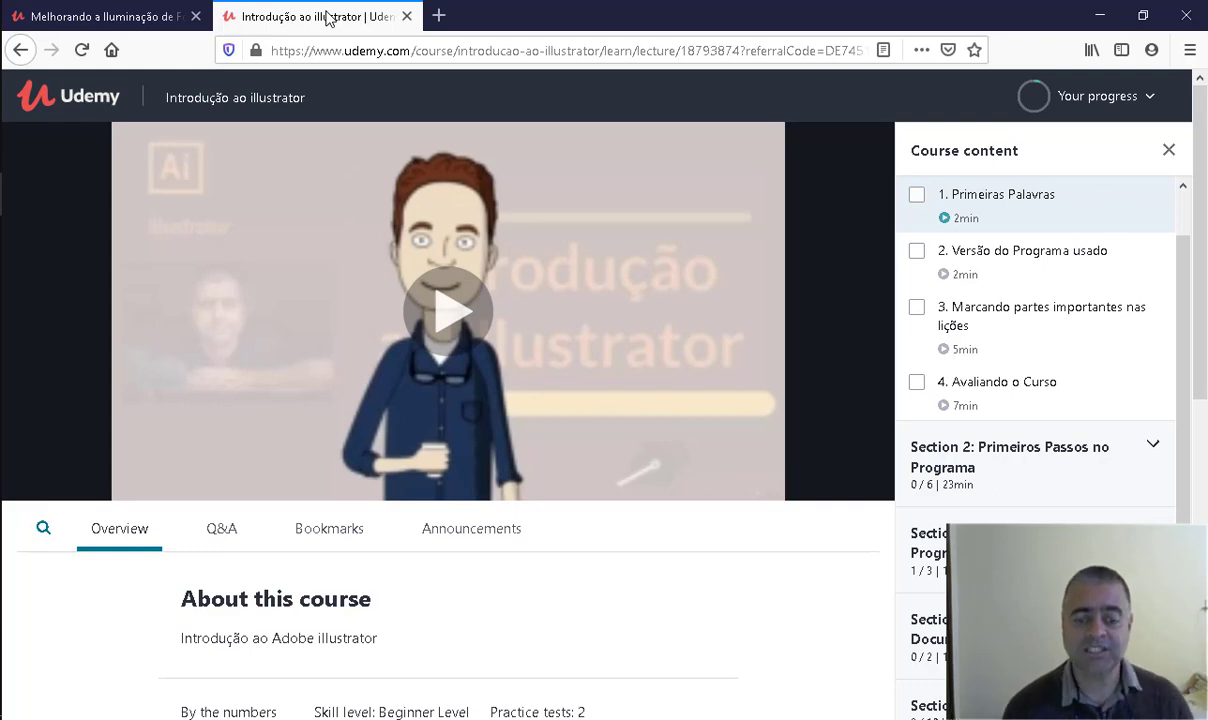
# Scroll down through the Illustrator course details and back up.
pyautogui.scroll(-5, 488, 325)
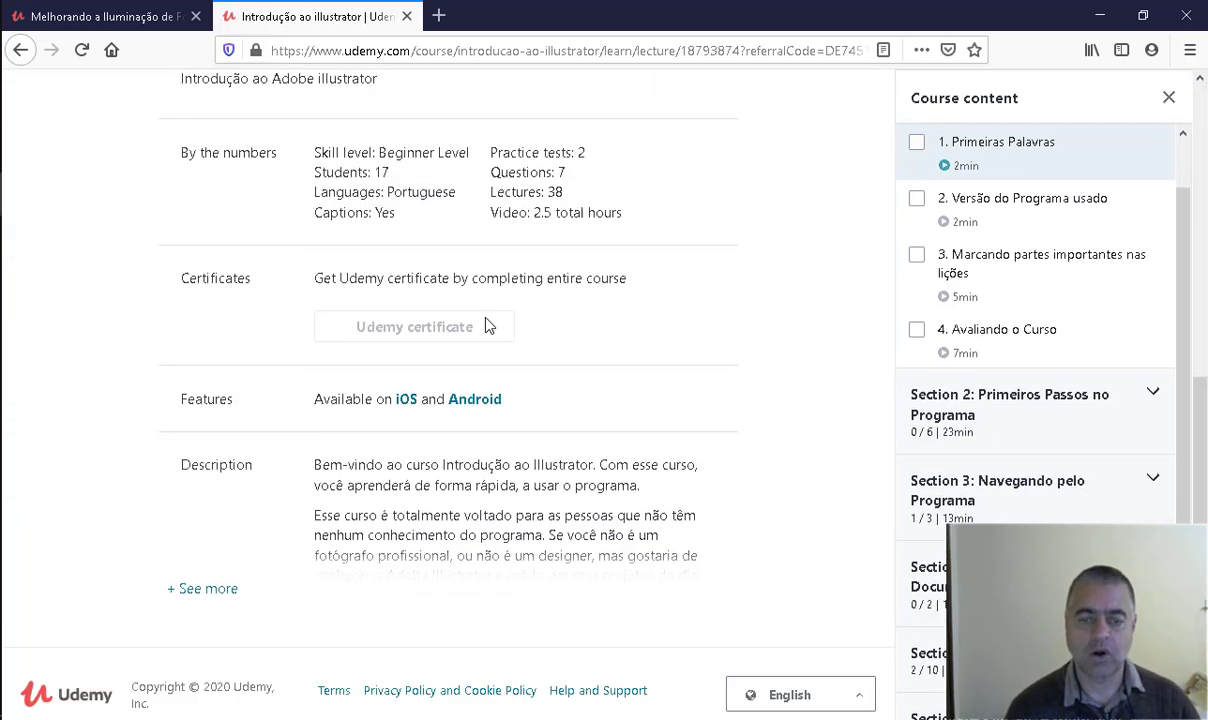
pyautogui.scroll(5, 488, 325)
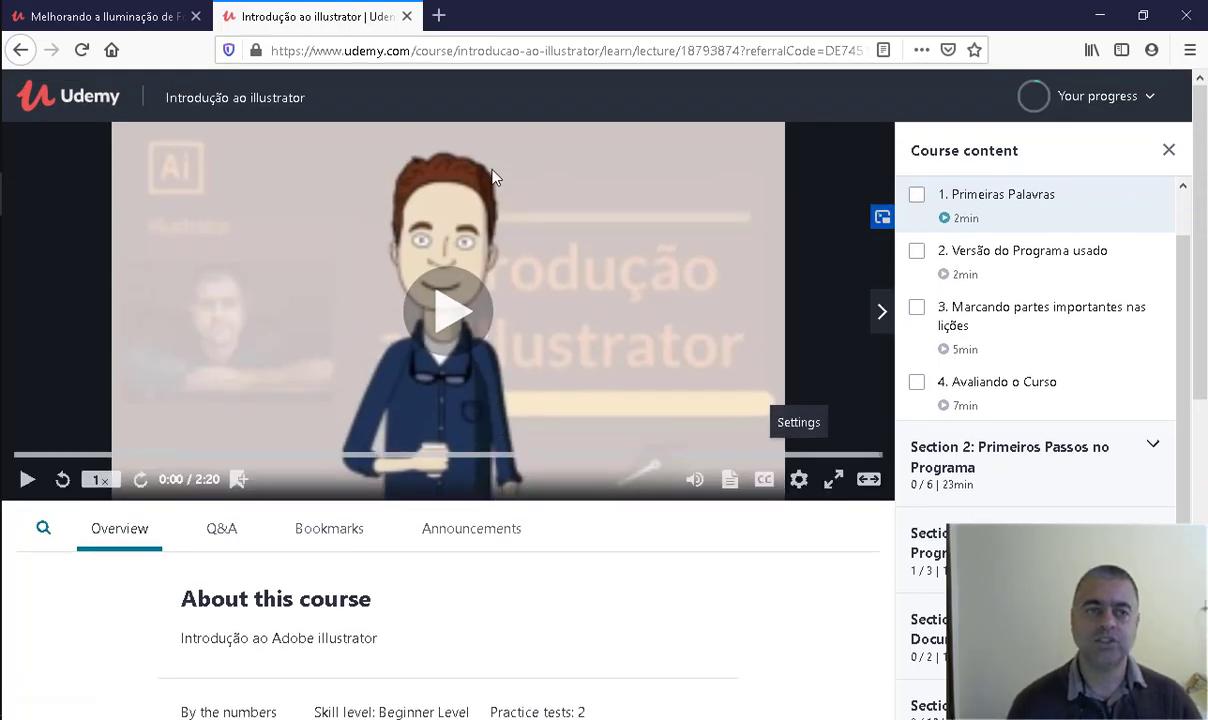
pyautogui.moveTo(16, 177)
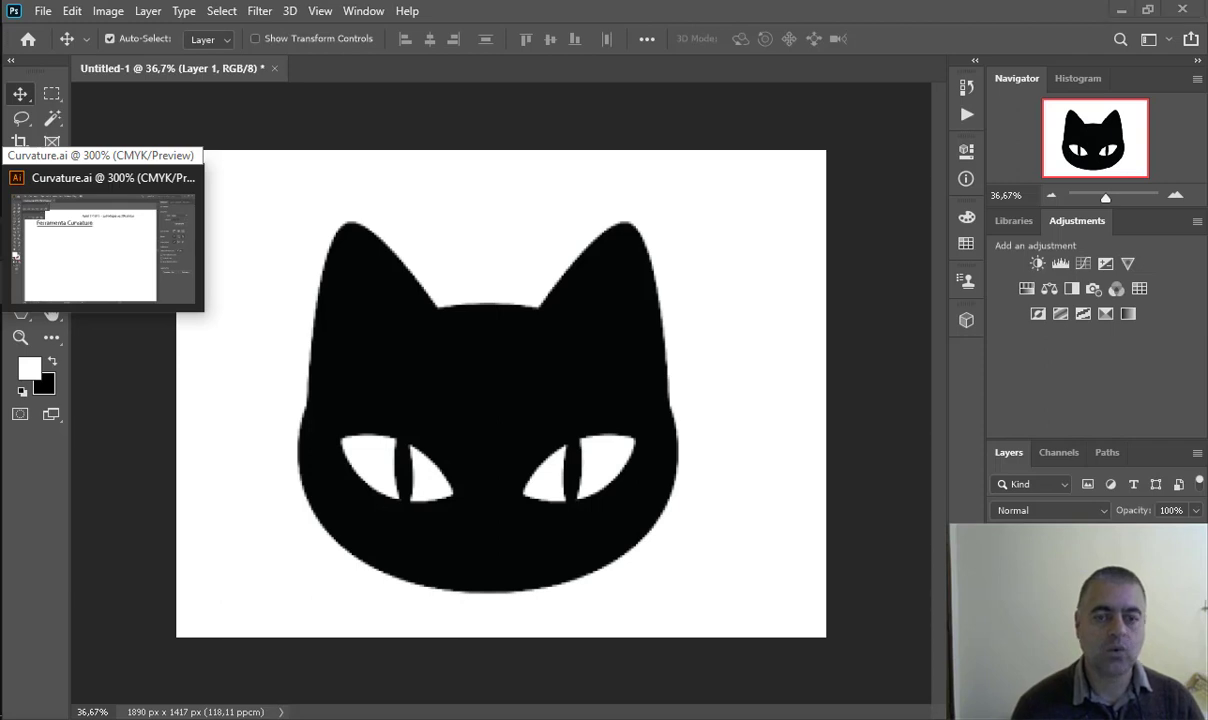
pyautogui.click(100, 240)
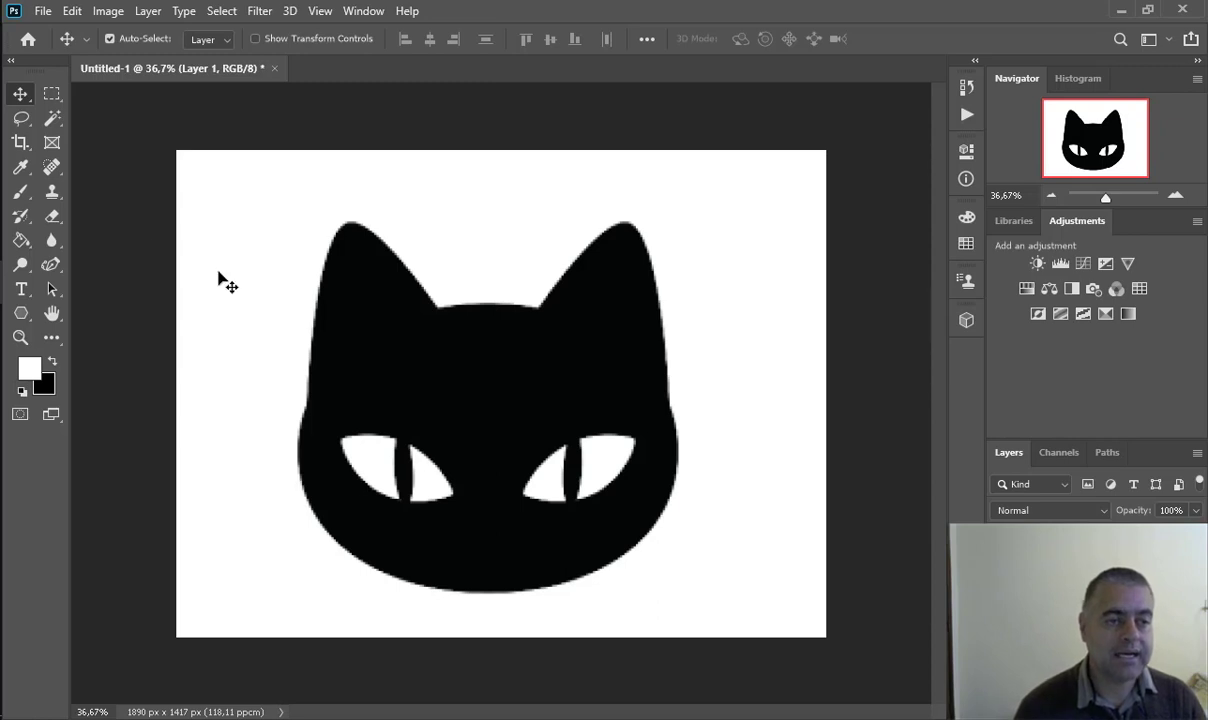
# Draw a curved Pen Tool path over the cat's left ear, then undo its last anchor.
pyautogui.click(51, 264)
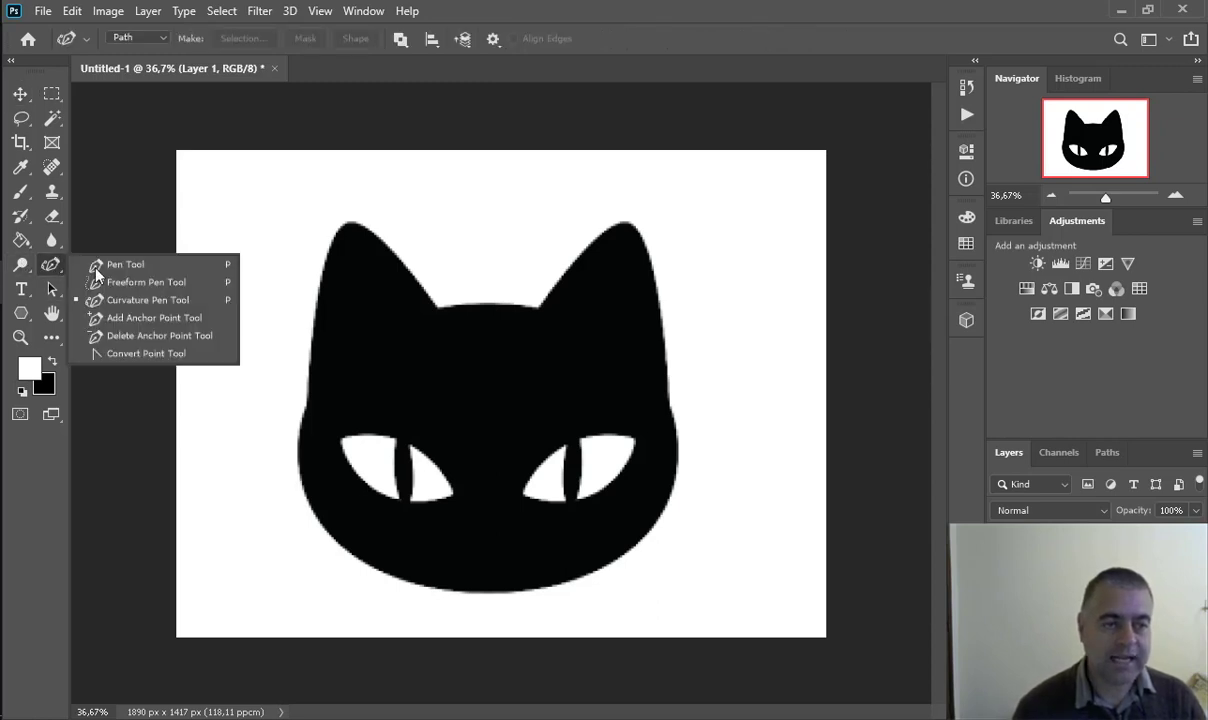
pyautogui.click(96, 266)
pyautogui.click(208, 200)
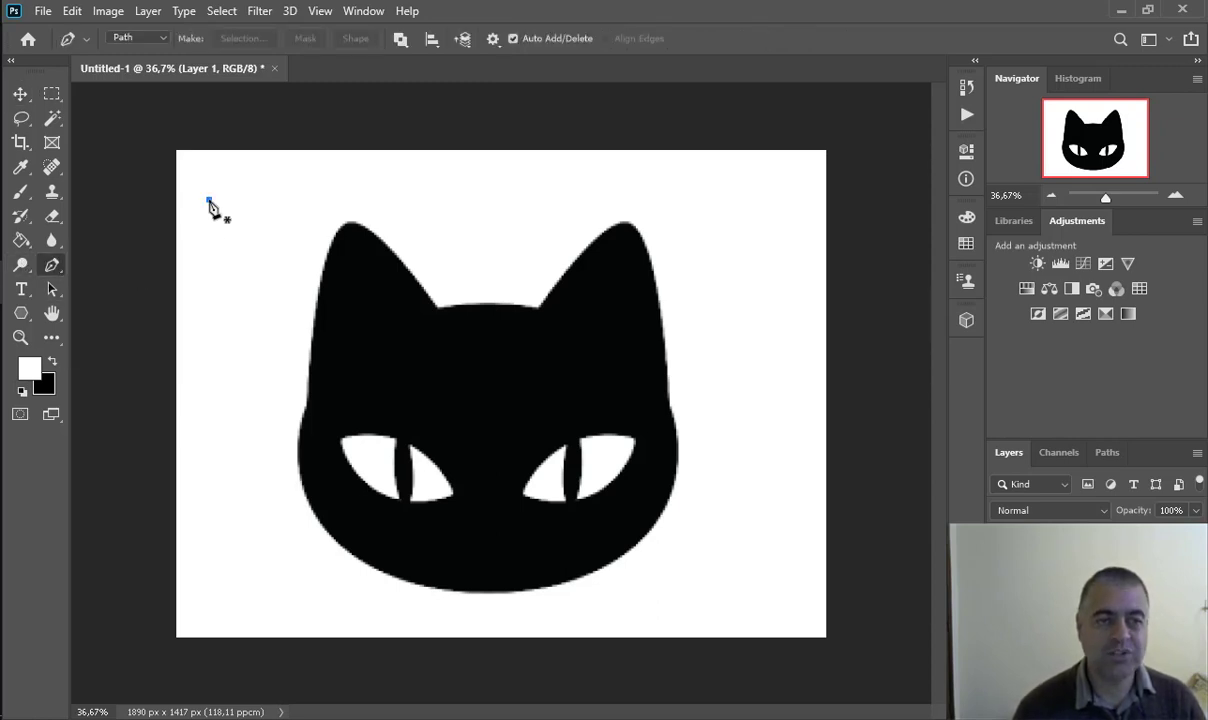
pyautogui.moveTo(208, 200)
pyautogui.mouseDown()
pyautogui.moveTo(286, 195)
pyautogui.moveTo(377, 256)
pyautogui.moveTo(480, 192)
pyautogui.moveTo(555, 243)
pyautogui.mouseUp()
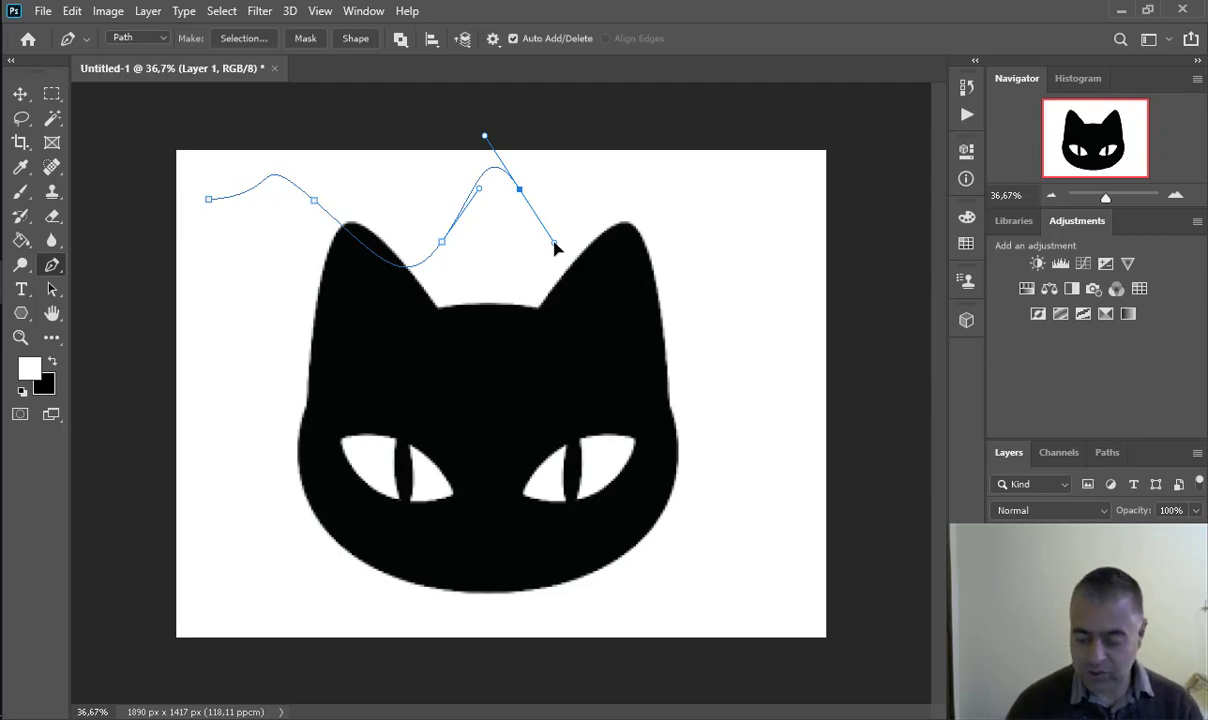
pyautogui.hotkey('ctrl', 'z')
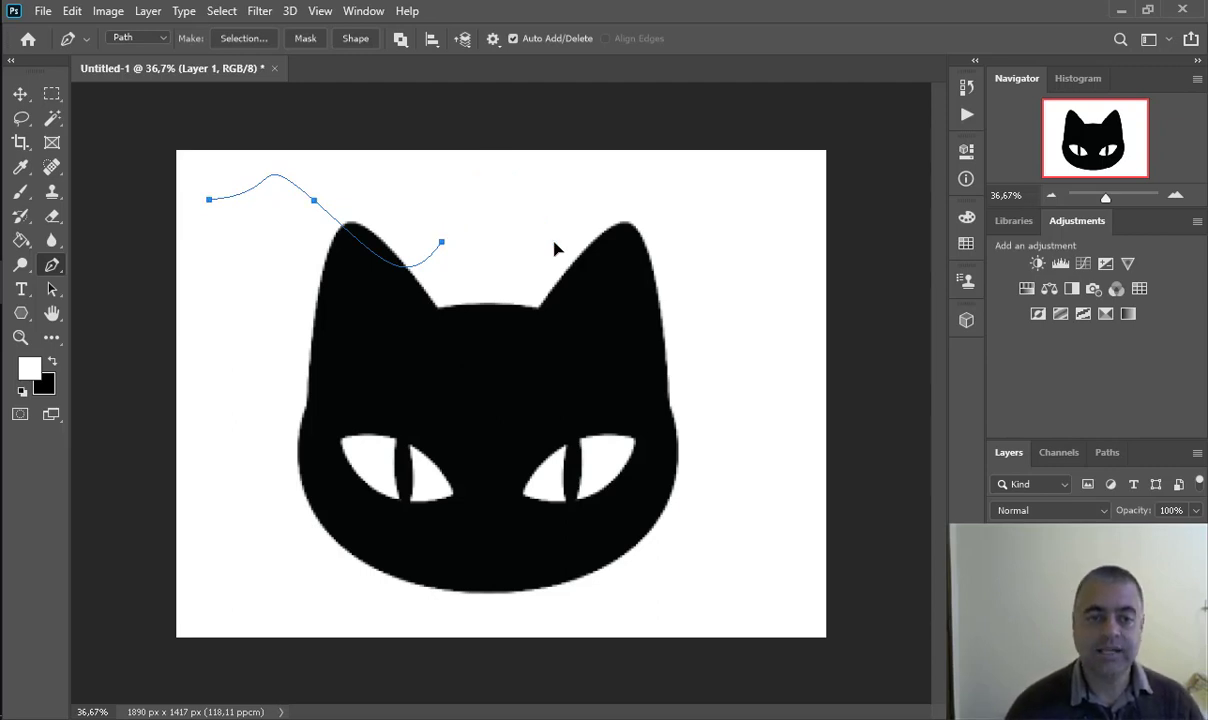
# Clear the trial path from the cat image and switch to the Curvature Pen Tool.
pyautogui.press('Escape')
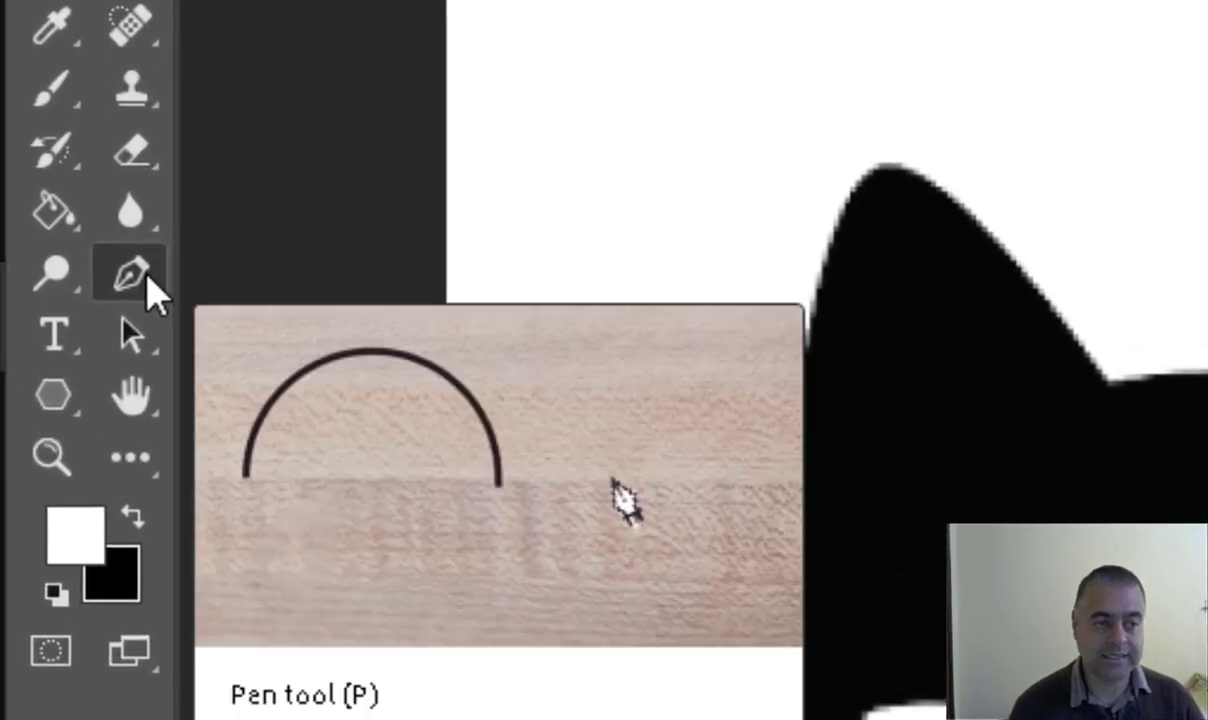
pyautogui.rightClick(150, 292)
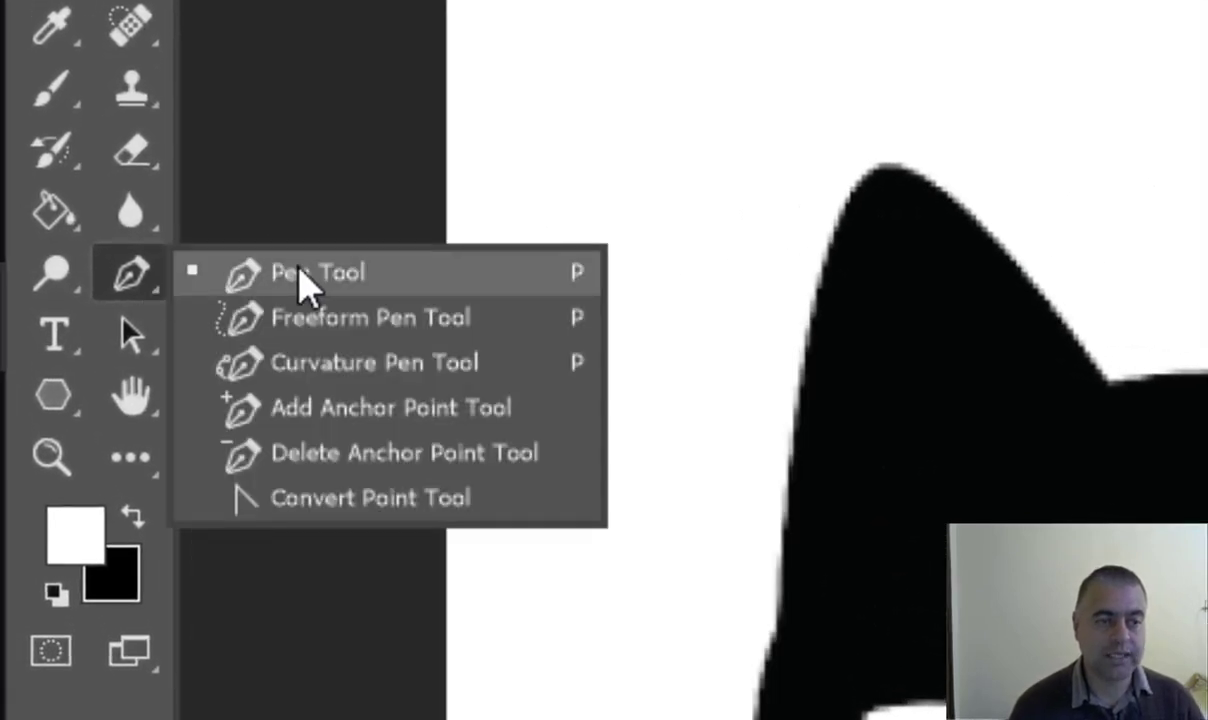
pyautogui.click(470, 378)
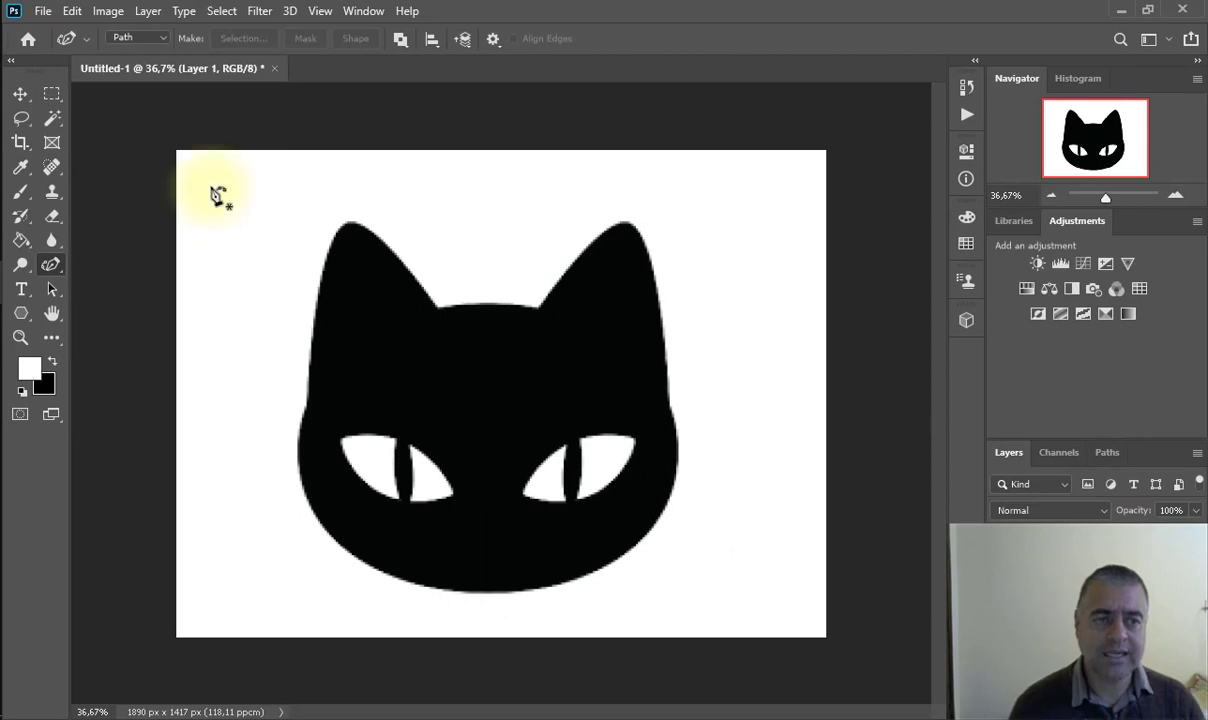
# Create a Default Photoshop Size document and draw a seven-anchor curvature path across it.
pyautogui.hotkey('ctrl', 'n')
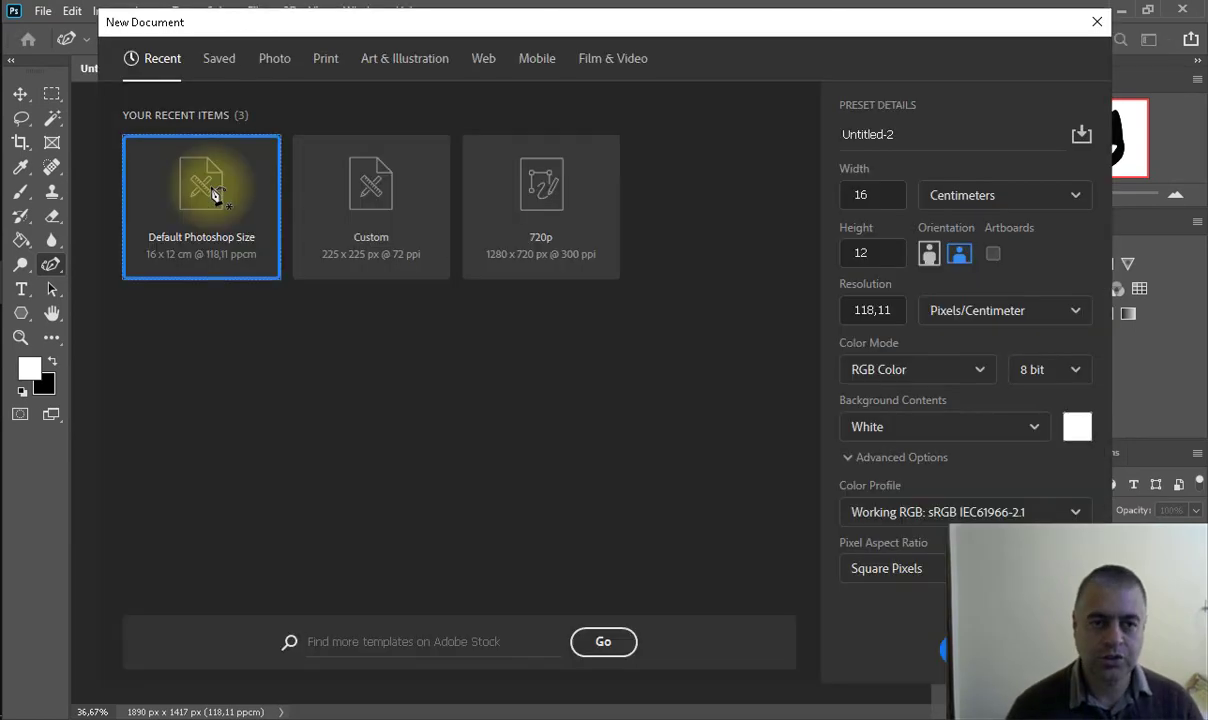
pyautogui.doubleClick(213, 193)
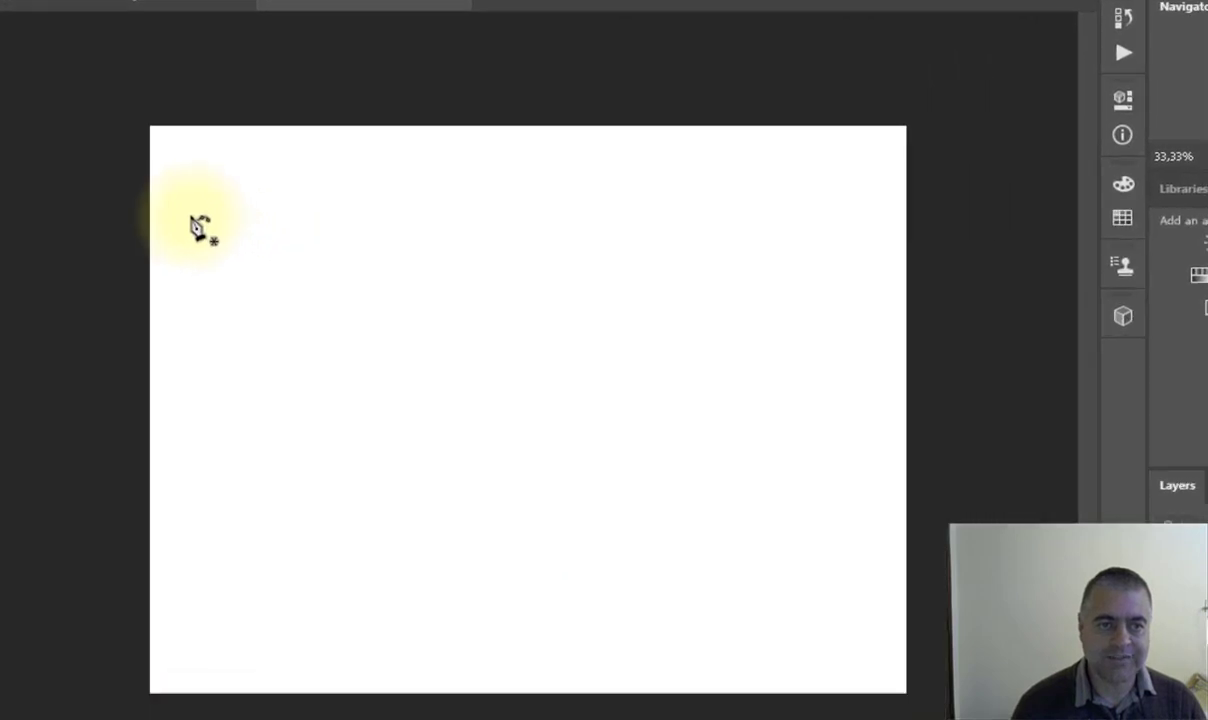
pyautogui.click(191, 218)
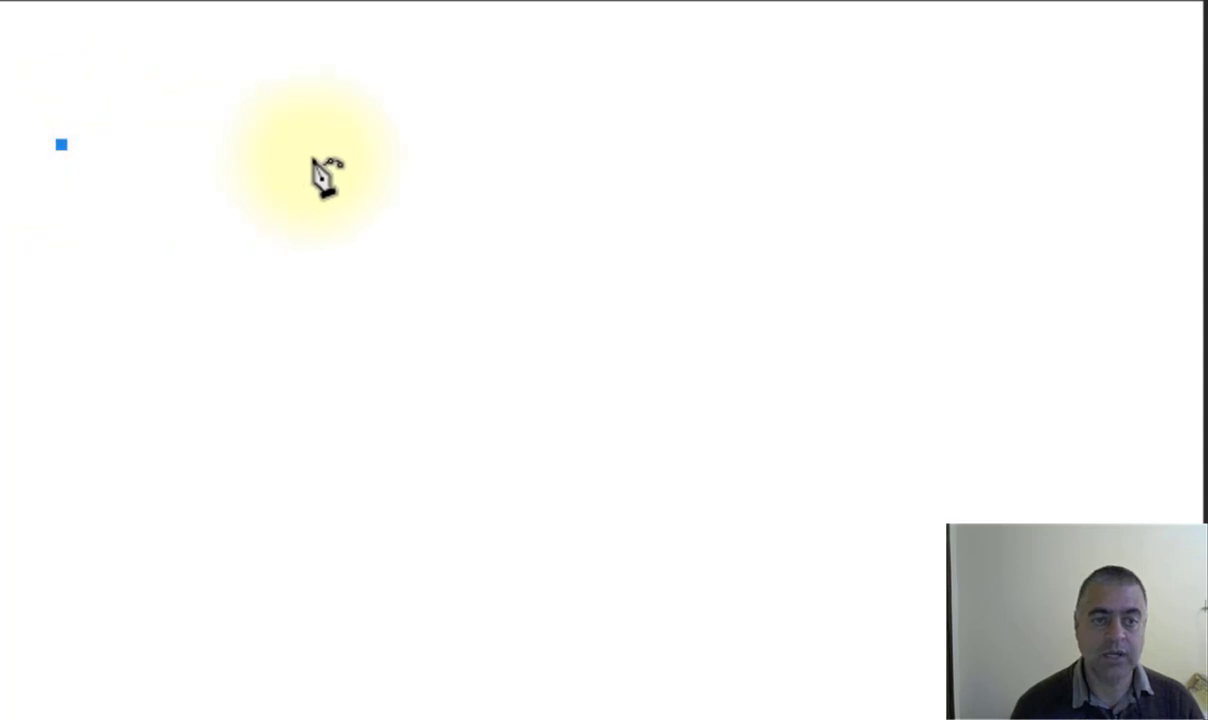
pyautogui.click(378, 154)
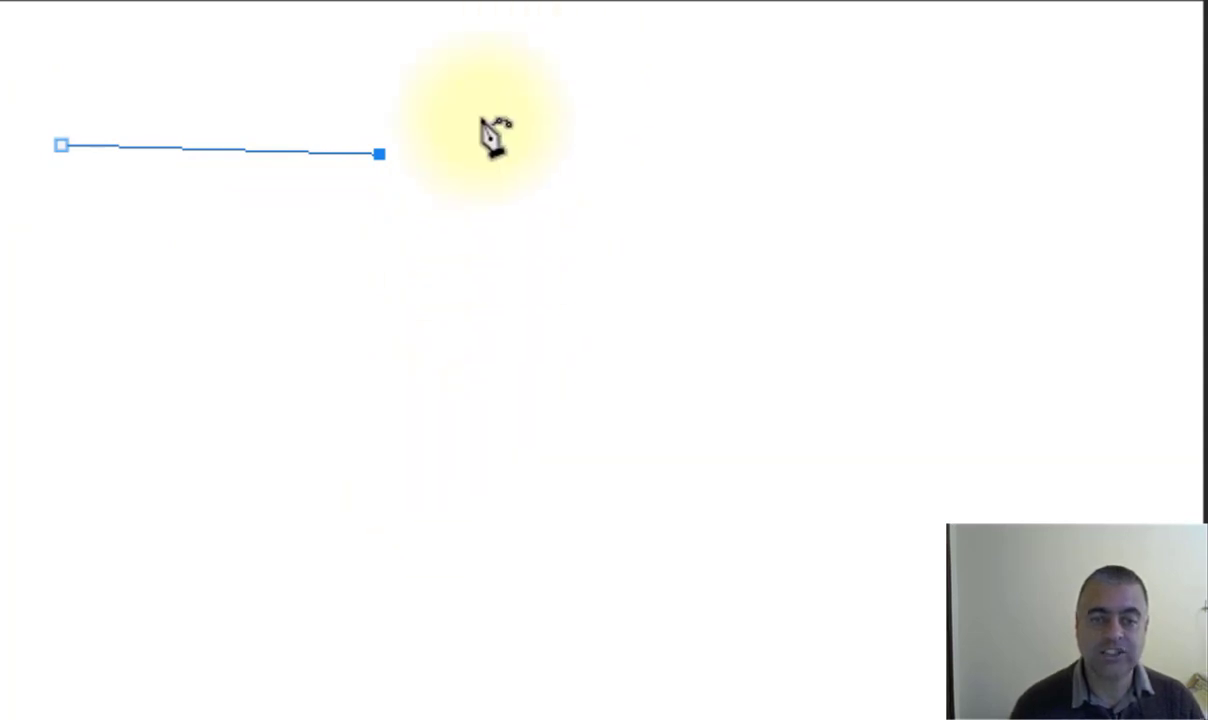
pyautogui.click(488, 371)
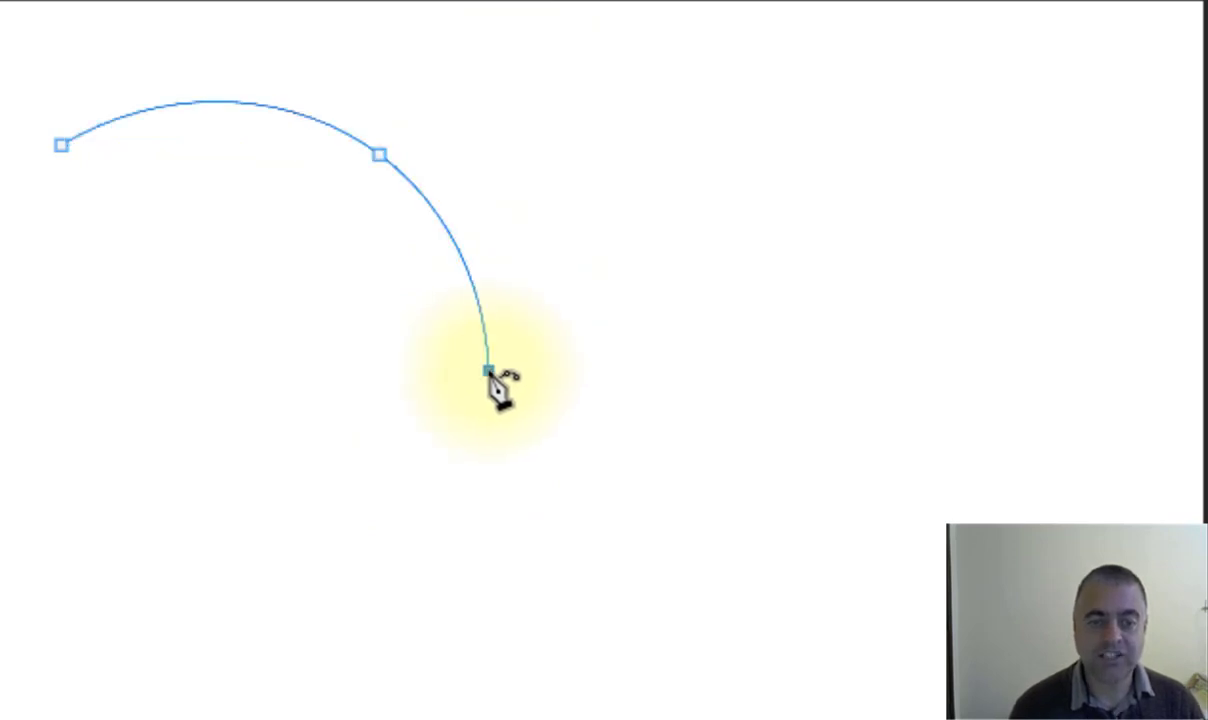
pyautogui.click(774, 163)
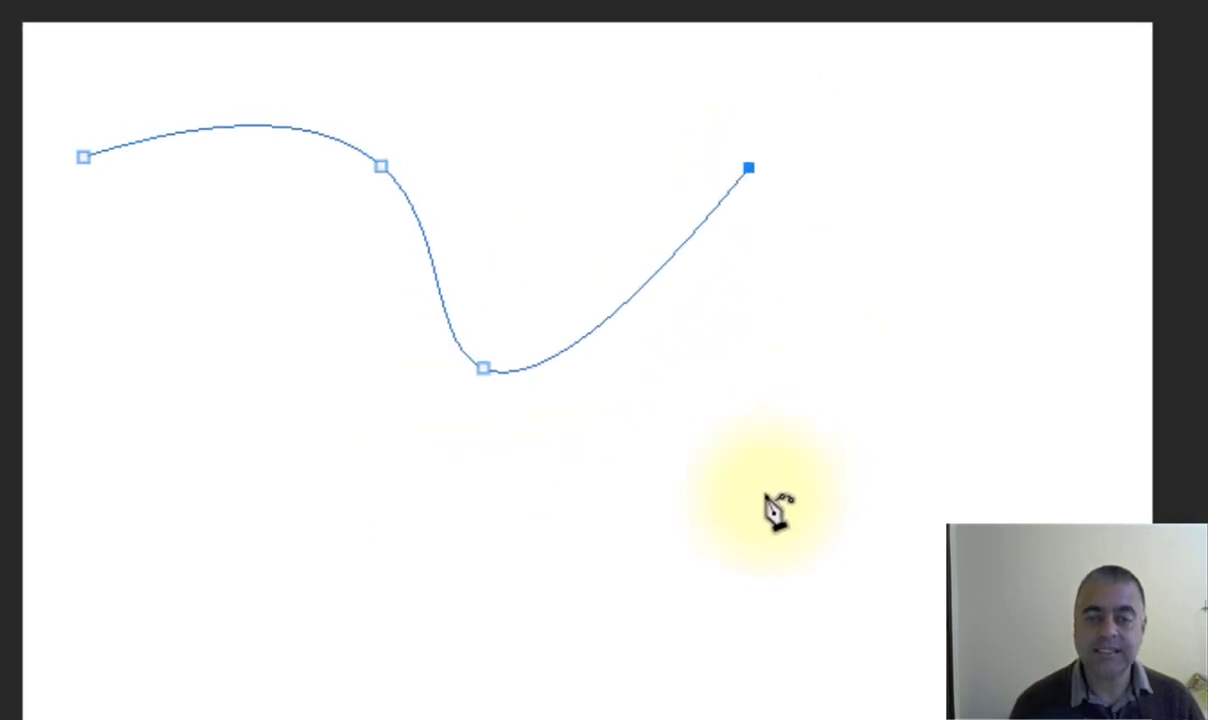
pyautogui.click(734, 536)
pyautogui.click(402, 511)
pyautogui.click(288, 367)
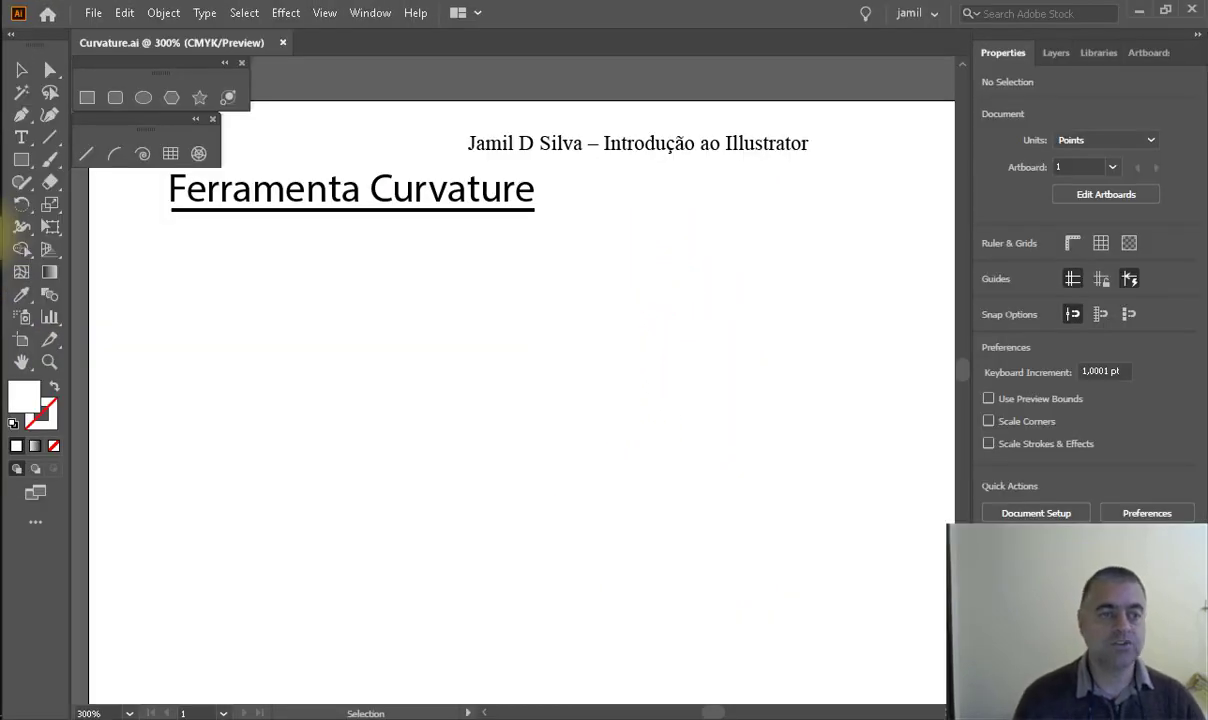
# With the Curvature tool, place two anchors below the 'Ferramenta Curvature' heading.
pyautogui.click(50, 115)
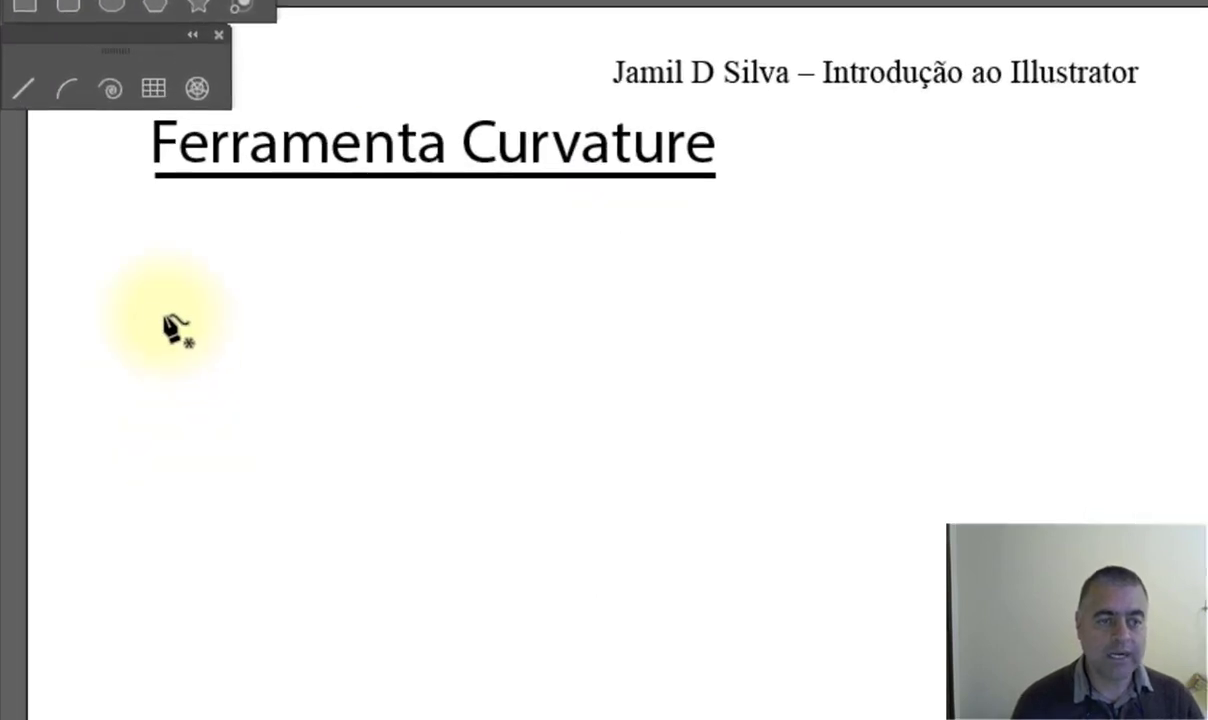
pyautogui.click(177, 300)
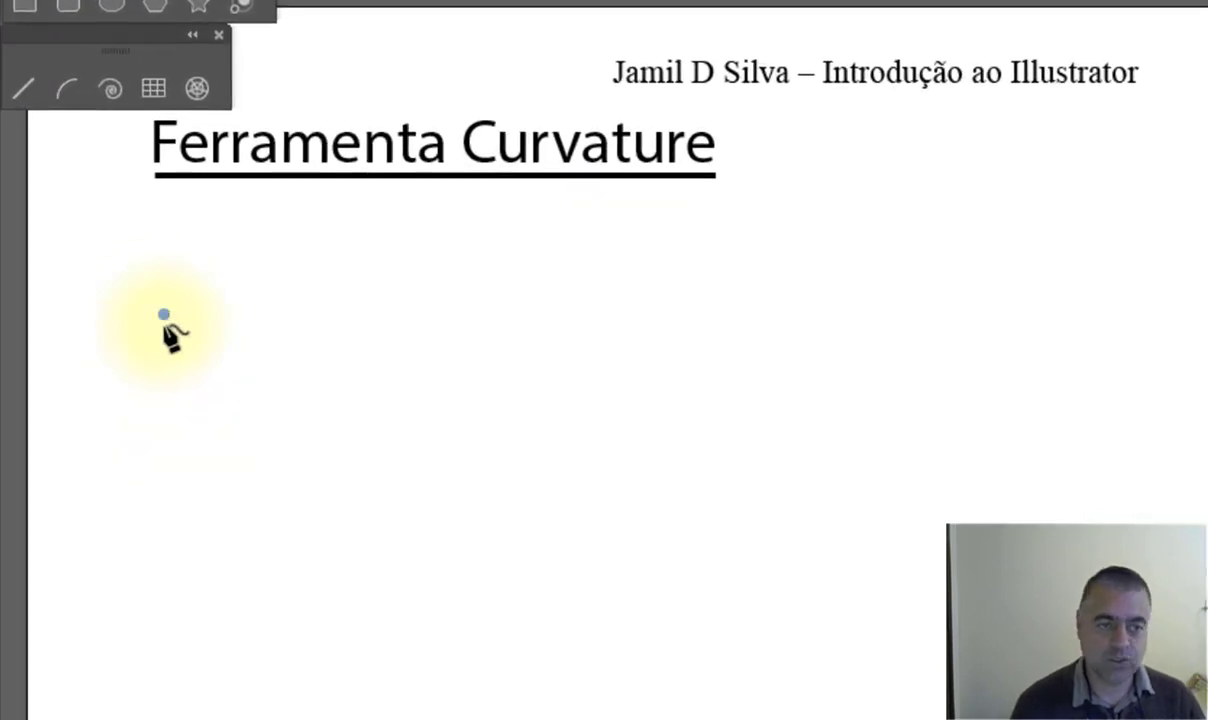
pyautogui.click(374, 318)
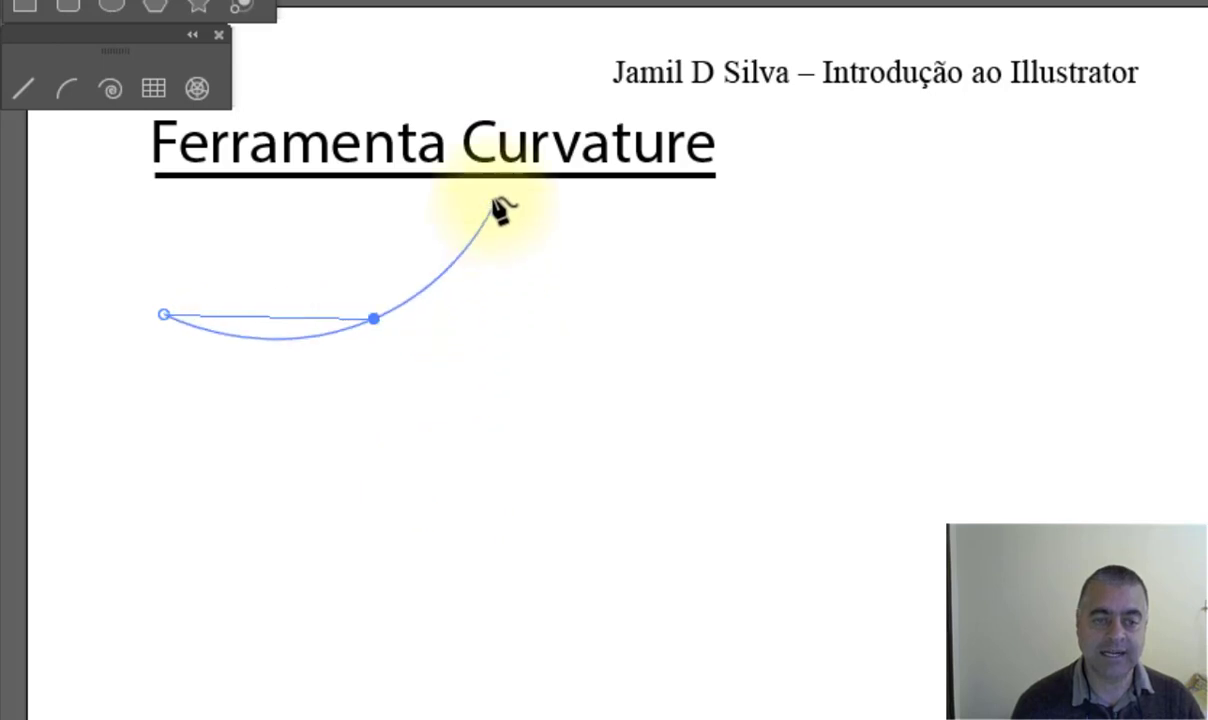
# Add lower-right and lower-left anchors and close the path into an egg-shaped ellipse.
pyautogui.click(436, 503)
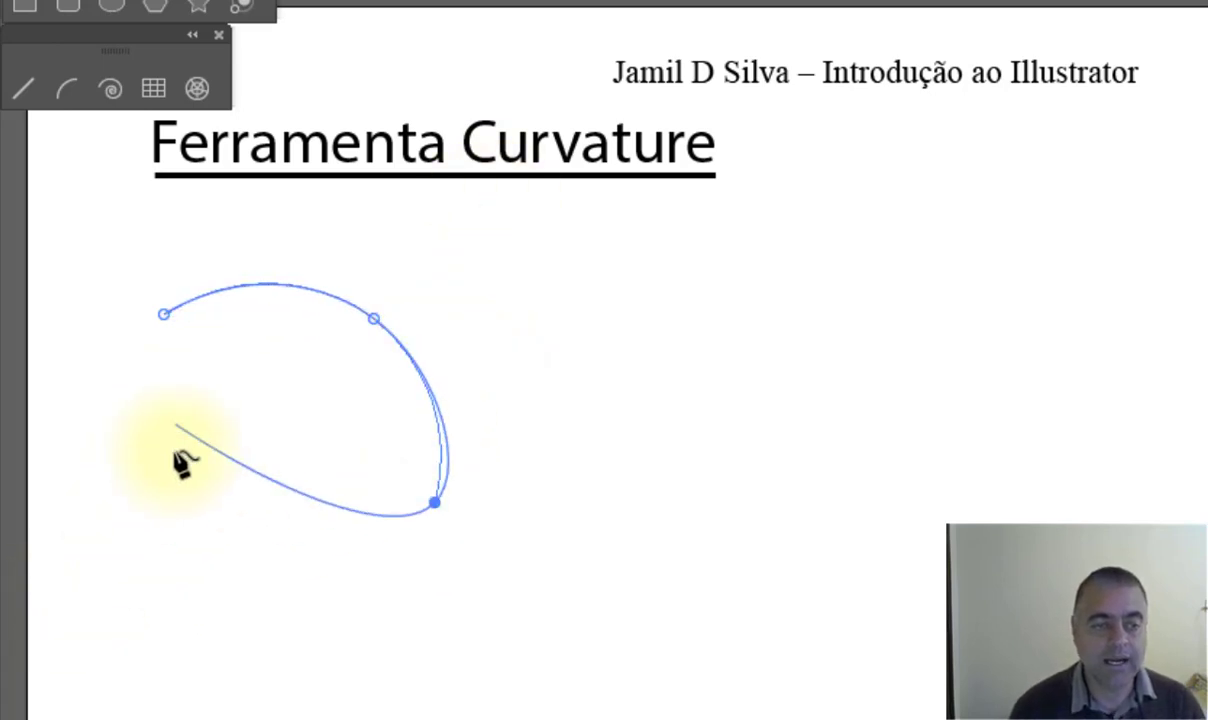
pyautogui.click(200, 515)
pyautogui.click(164, 314)
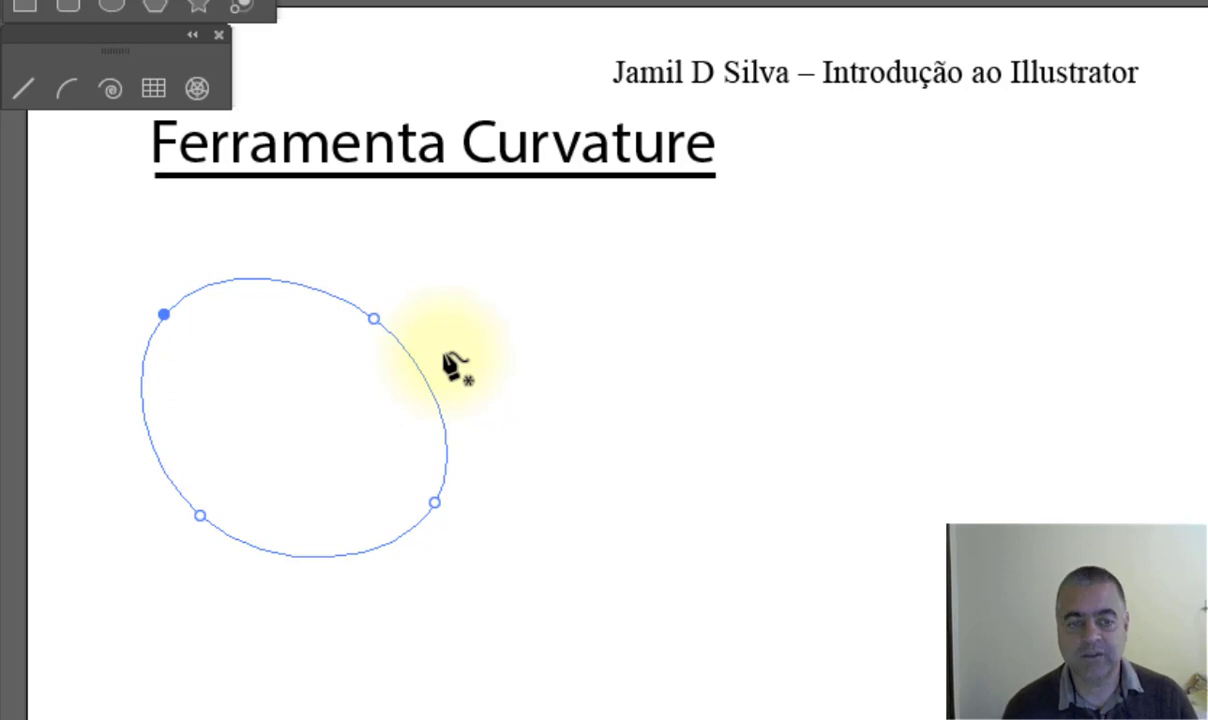
# Delete the upper-right anchor and drag a new one outward to round the shape.
pyautogui.click(164, 315)
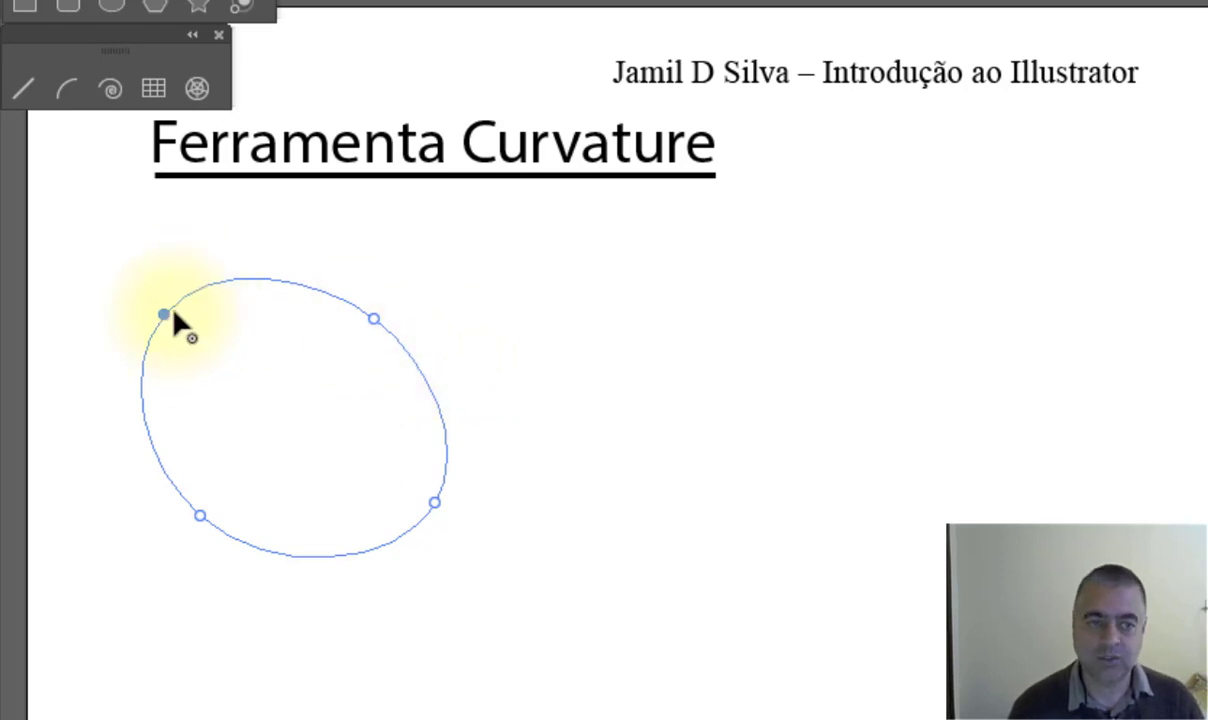
pyautogui.click(373, 318)
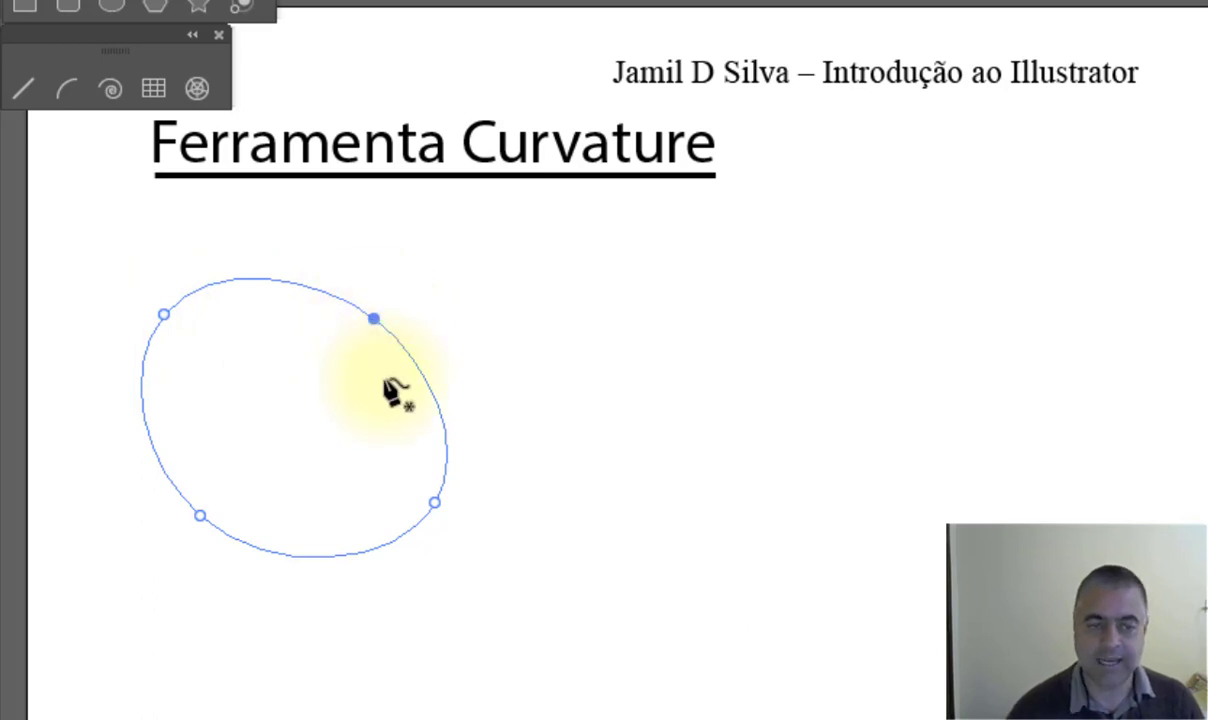
pyautogui.press('Delete')
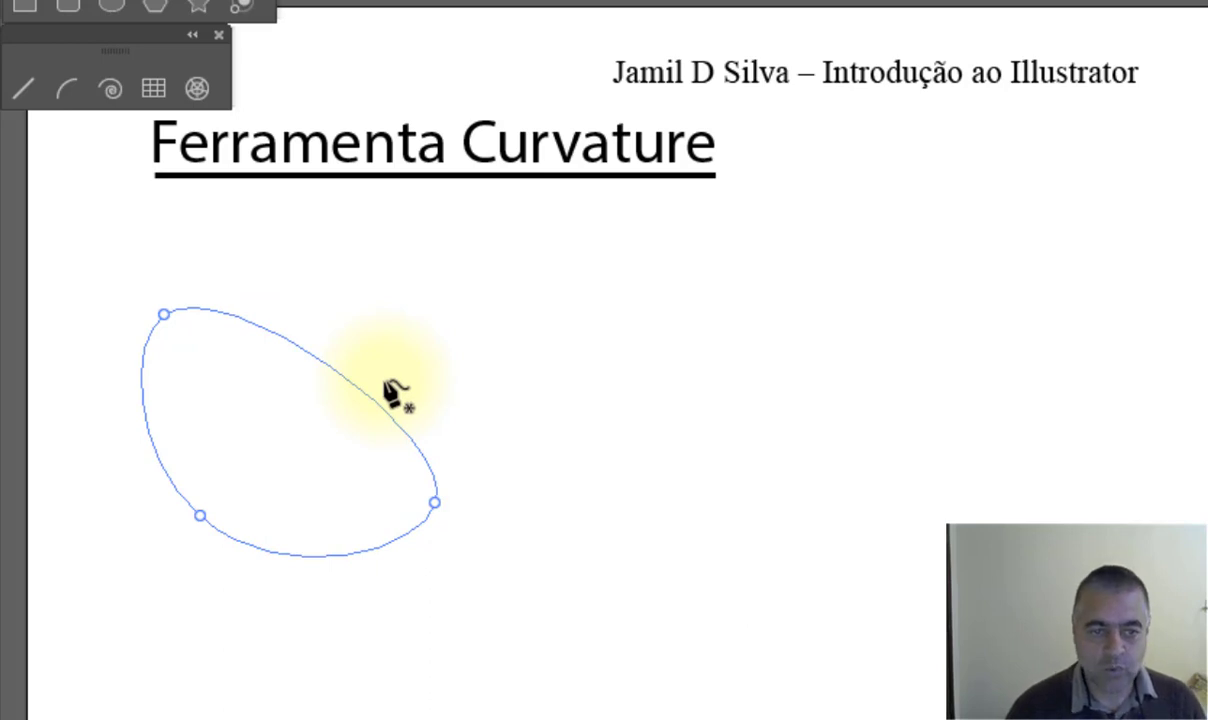
pyautogui.click(356, 366)
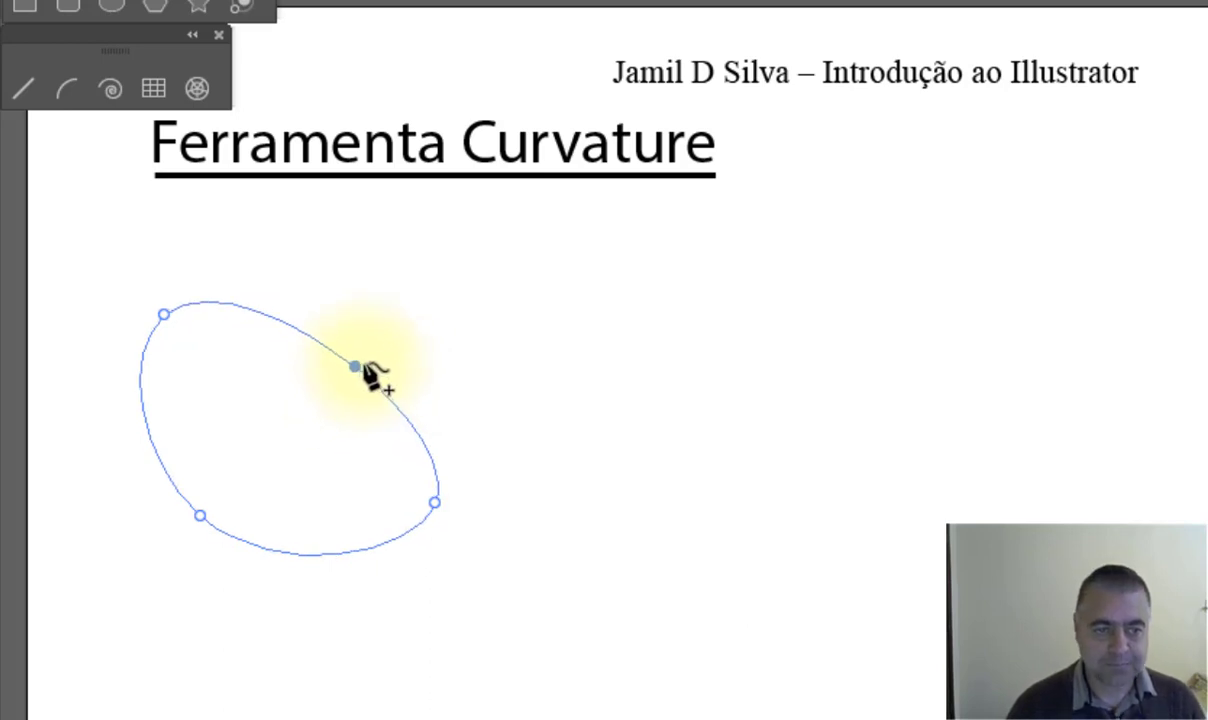
pyautogui.moveTo(358, 367); pyautogui.dragTo(446, 298)
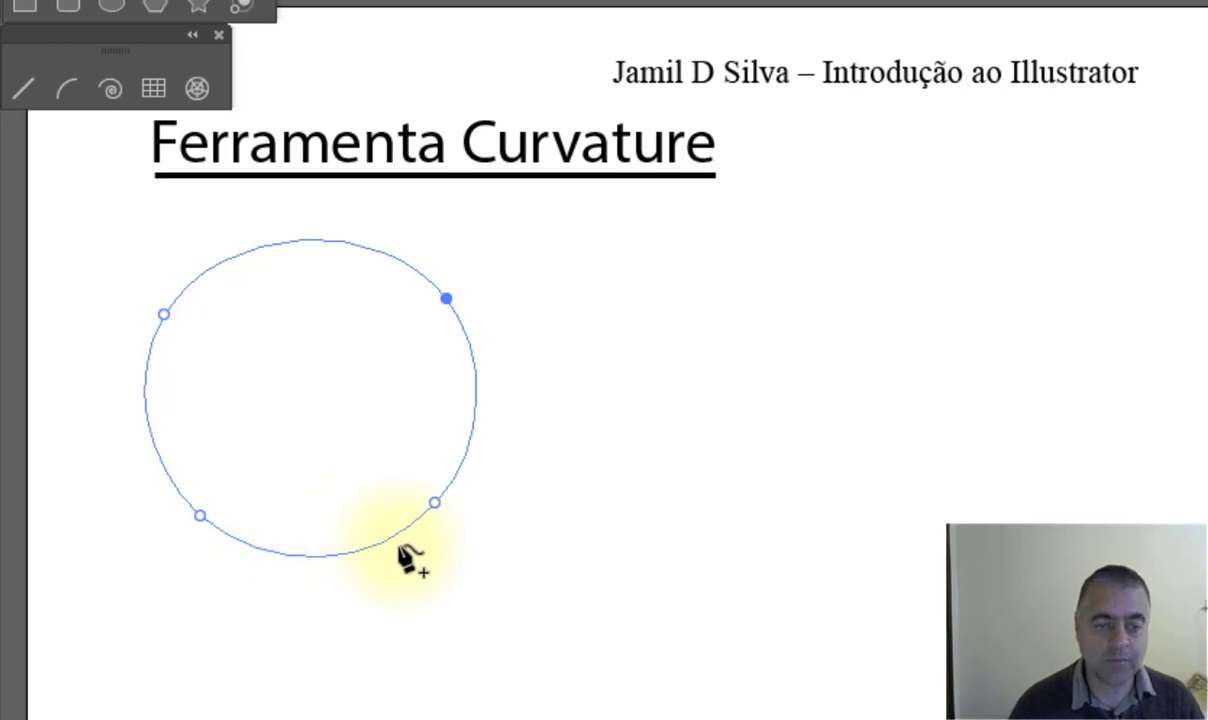
# Stretch the circle into a teardrop with a new bottom point and smoothed corners.
pyautogui.click(435, 502)
pyautogui.moveTo(436, 503); pyautogui.dragTo(845, 268)
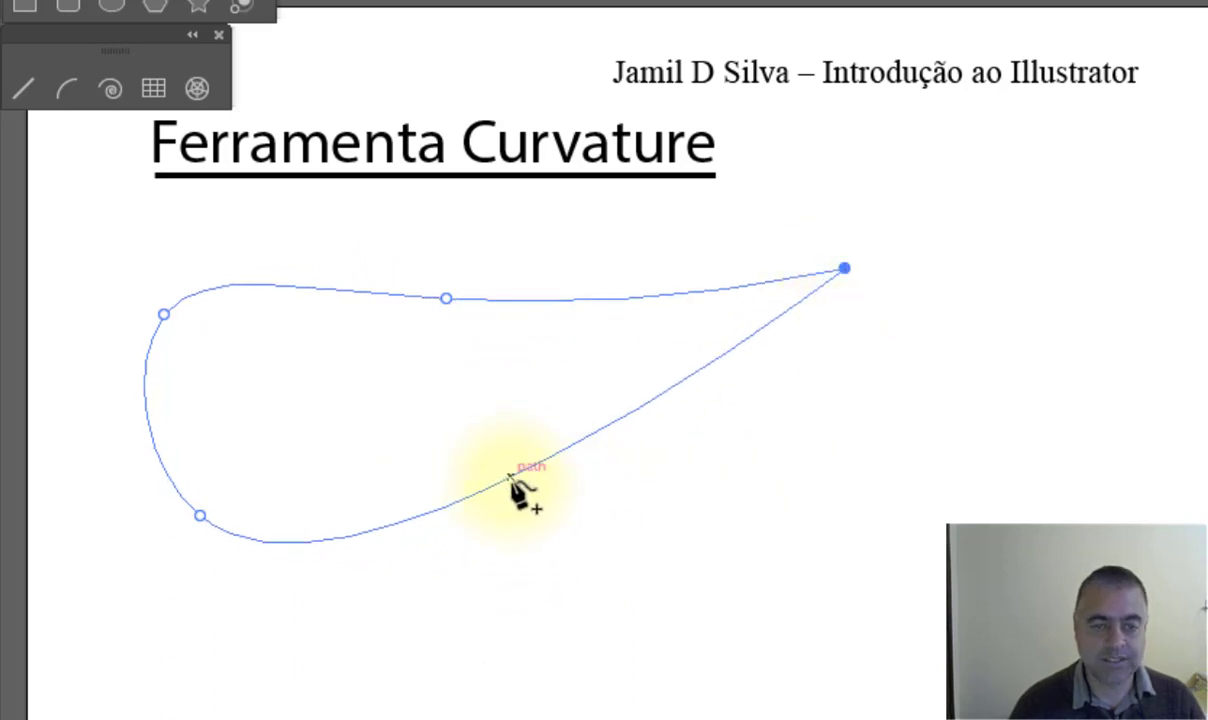
pyautogui.click(511, 477)
pyautogui.moveTo(511, 477); pyautogui.dragTo(577, 628)
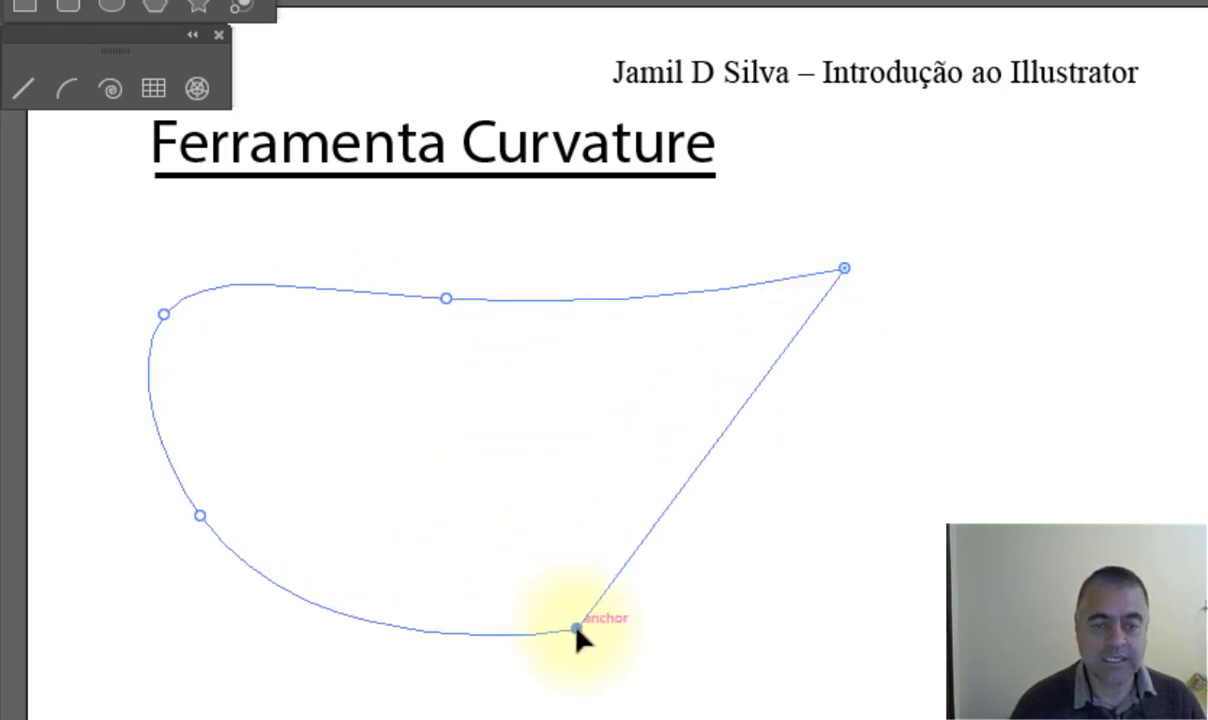
pyautogui.doubleClick(577, 630)
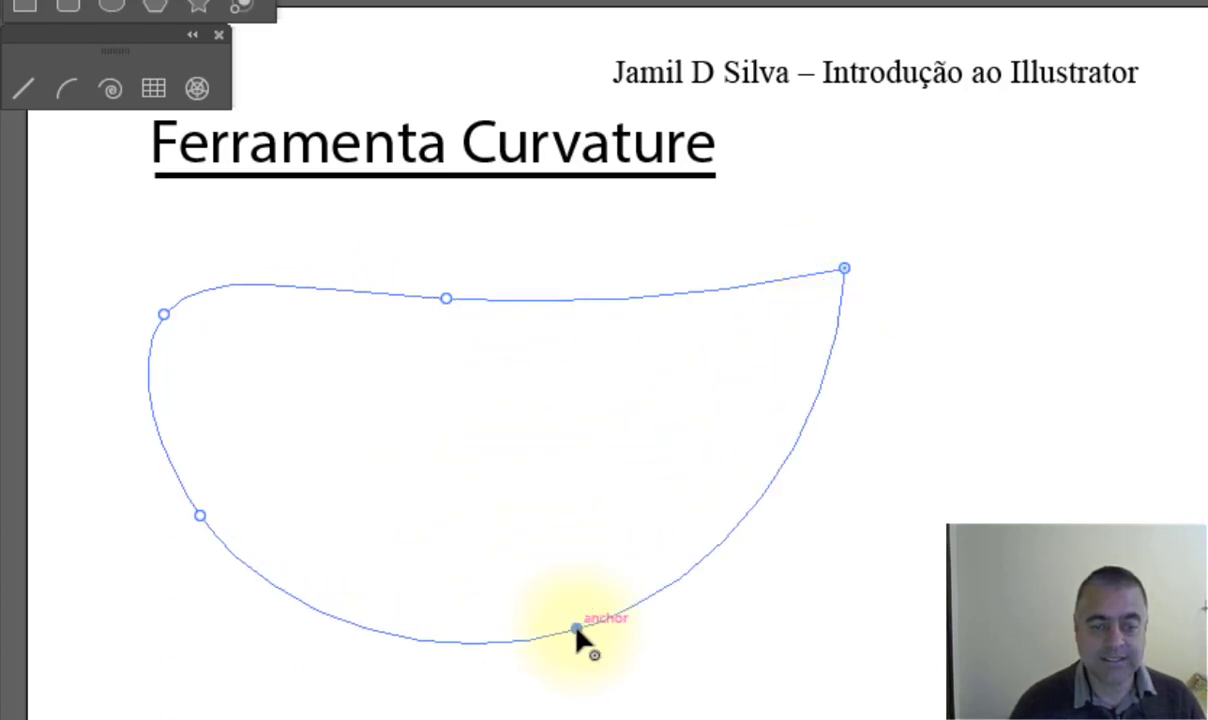
pyautogui.doubleClick(841, 269)
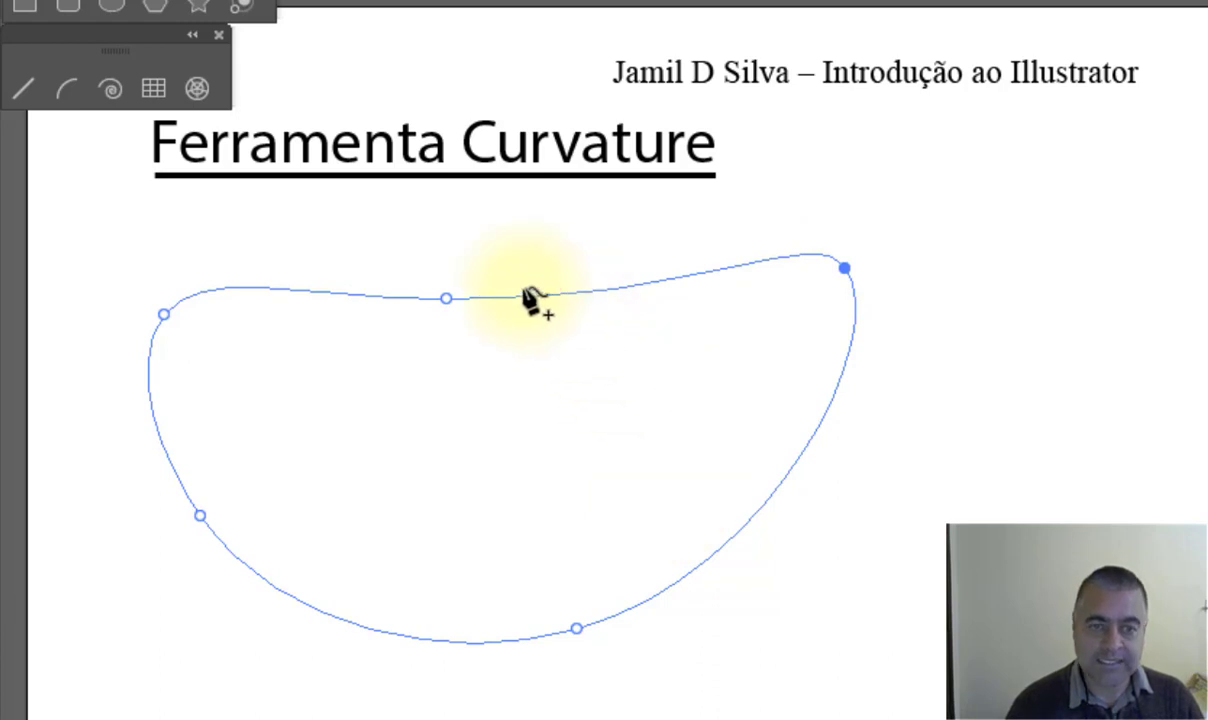
# Refine it into a tilted oval, delete the right point, and start a new path.
pyautogui.moveTo(447, 299)
pyautogui.mouseDown()
pyautogui.moveTo(488, 289)
pyautogui.moveTo(483, 342)
pyautogui.moveTo(477, 307)
pyautogui.mouseUp()
pyautogui.moveTo(843, 269)
pyautogui.mouseDown()
pyautogui.moveTo(741, 406)
pyautogui.moveTo(714, 485)
pyautogui.mouseUp()
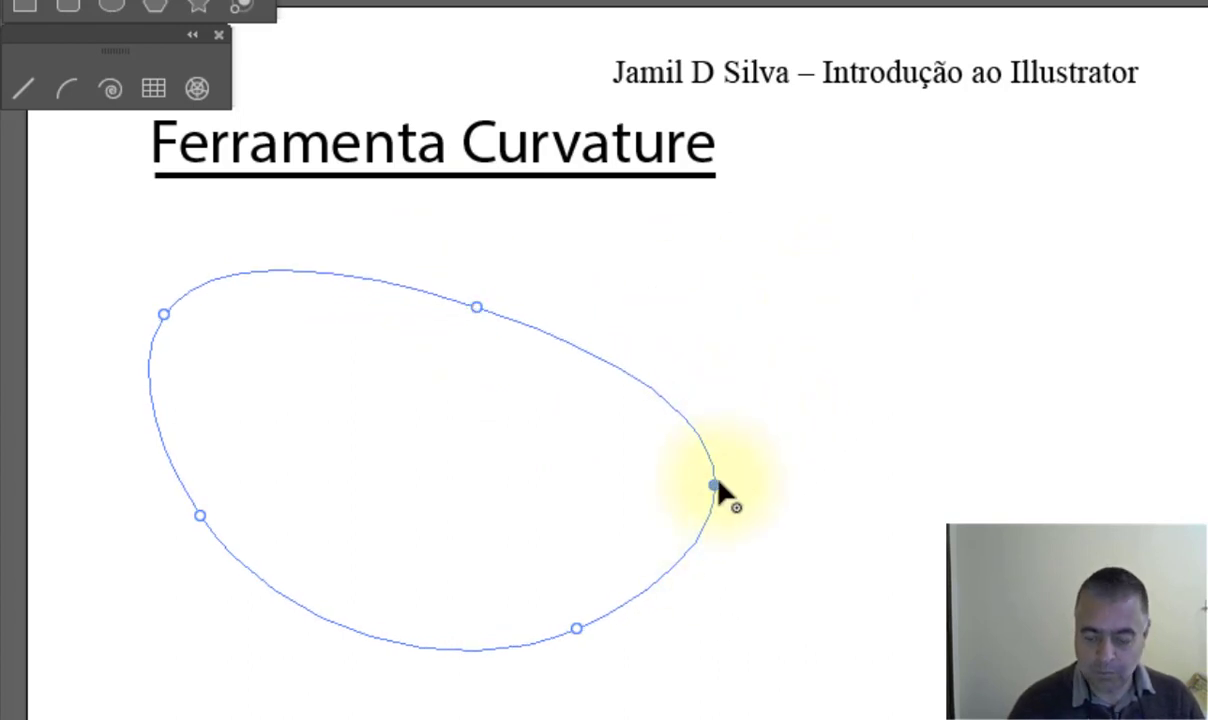
pyautogui.press('Delete')
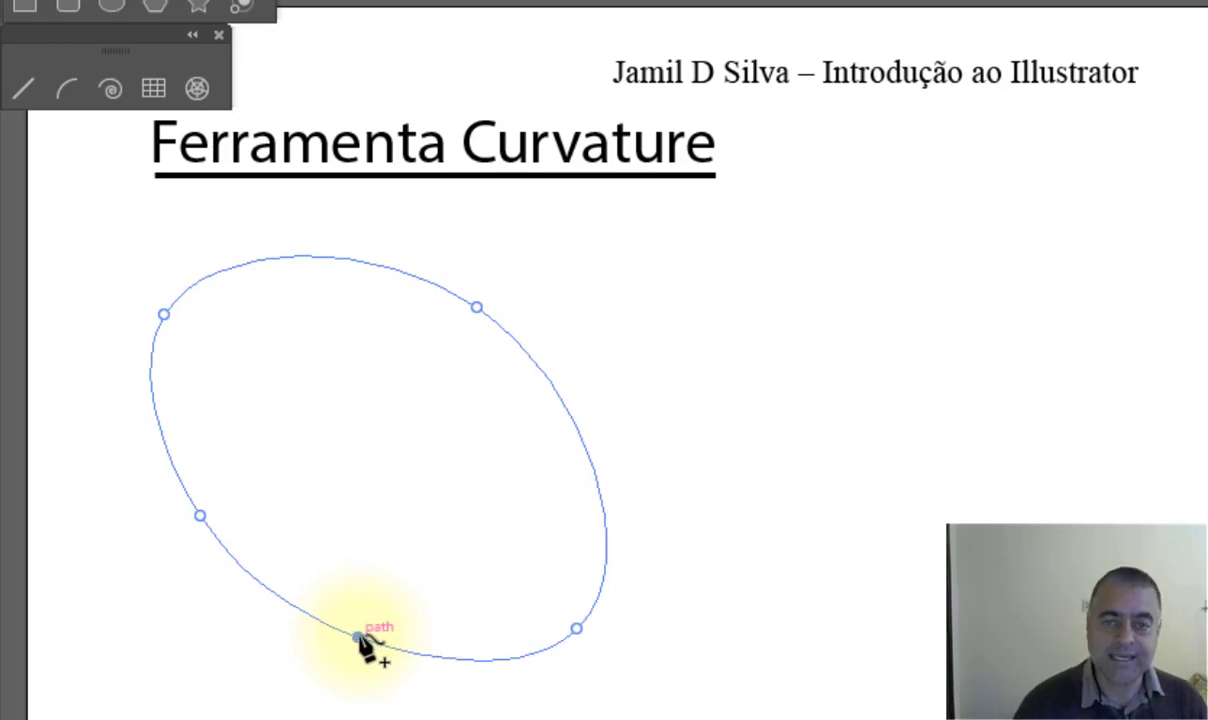
pyautogui.click(358, 637)
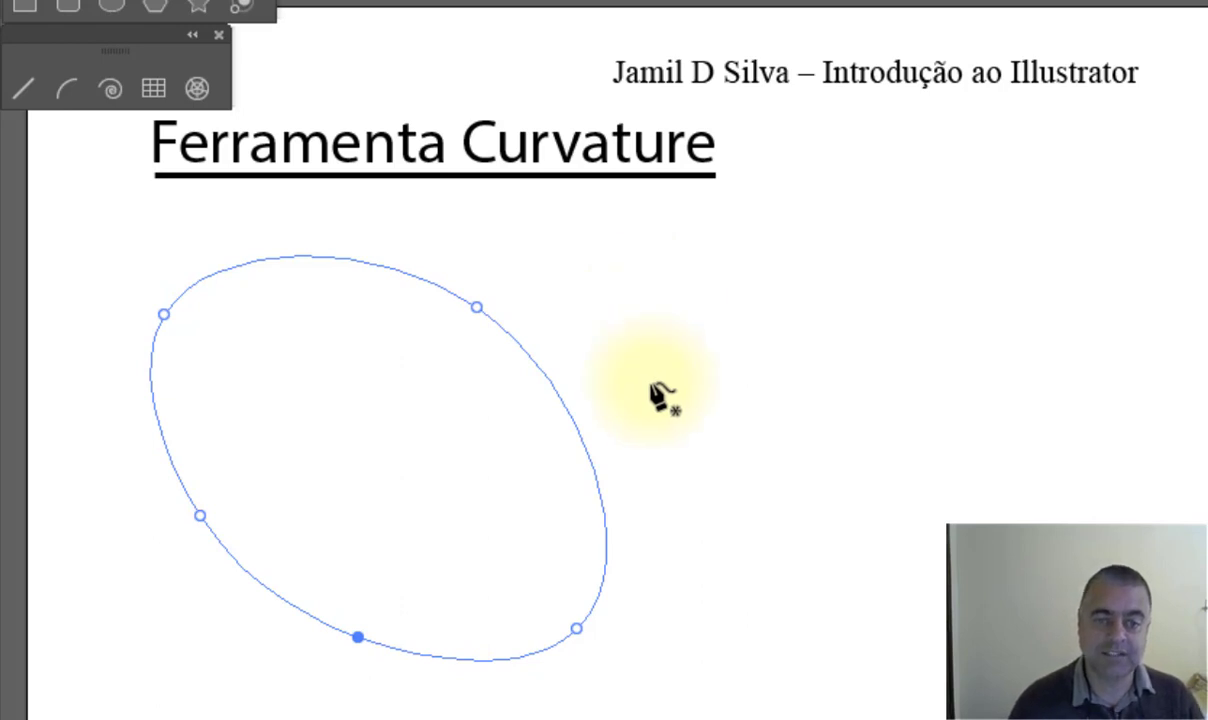
pyautogui.click(620, 305)
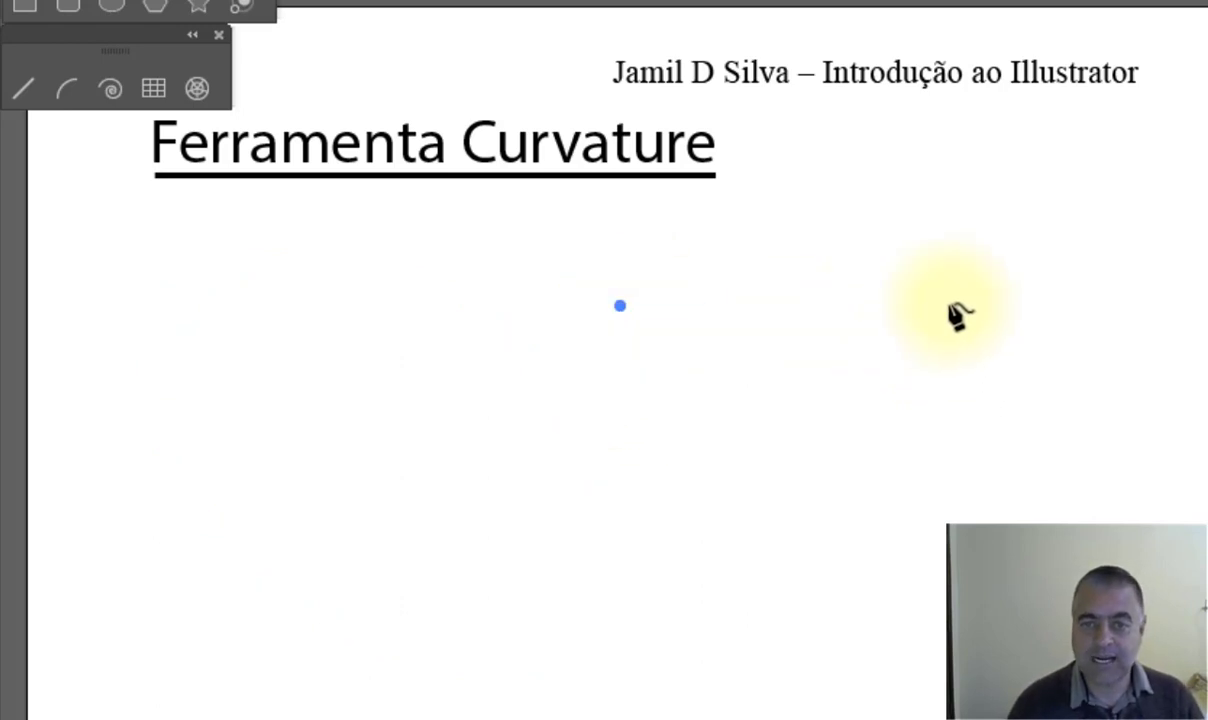
# Draw a large arc plus zigzag corner points, closing the path at its starting anchor.
pyautogui.click(948, 303)
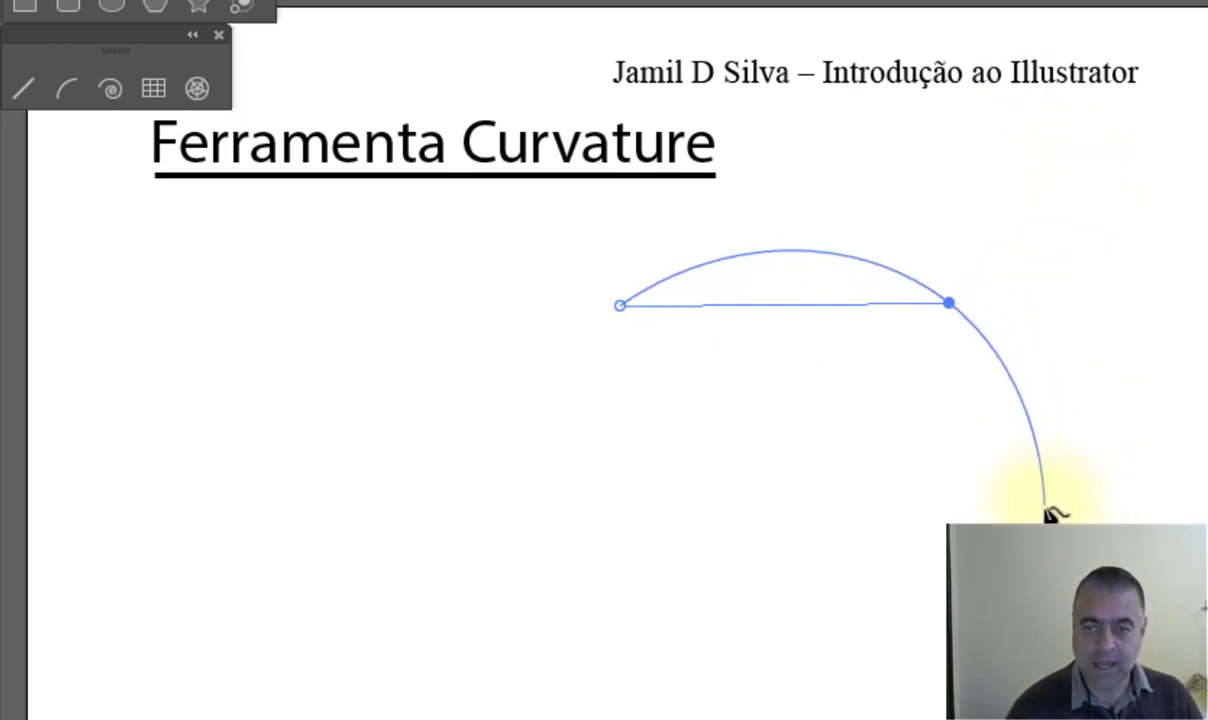
pyautogui.click(1044, 509)
pyautogui.doubleClick(728, 608)
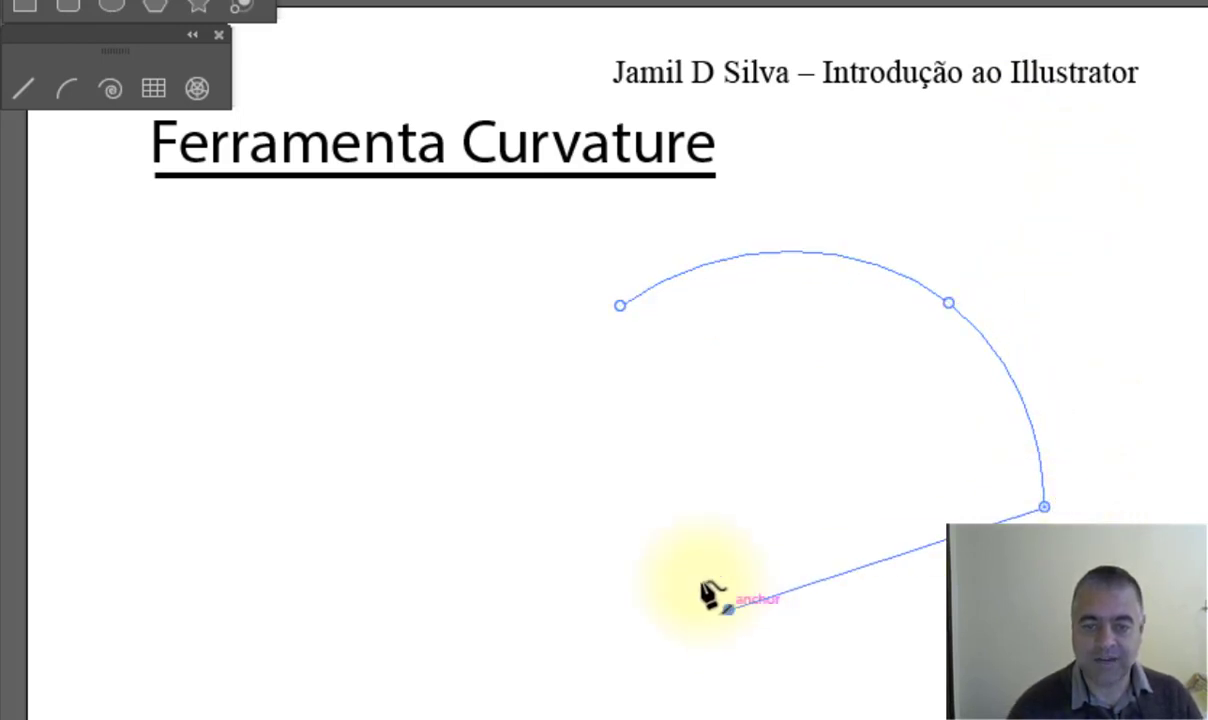
pyautogui.doubleClick(487, 471)
pyautogui.click(696, 489)
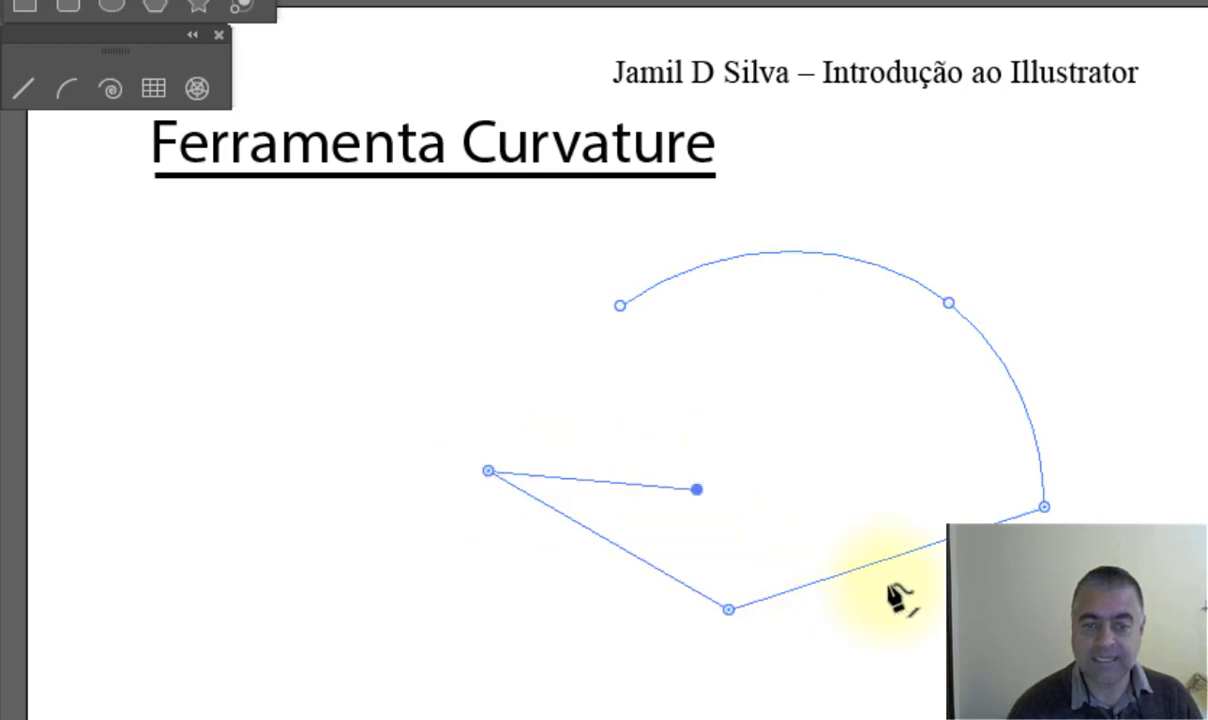
pyautogui.click(831, 512)
pyautogui.click(925, 367)
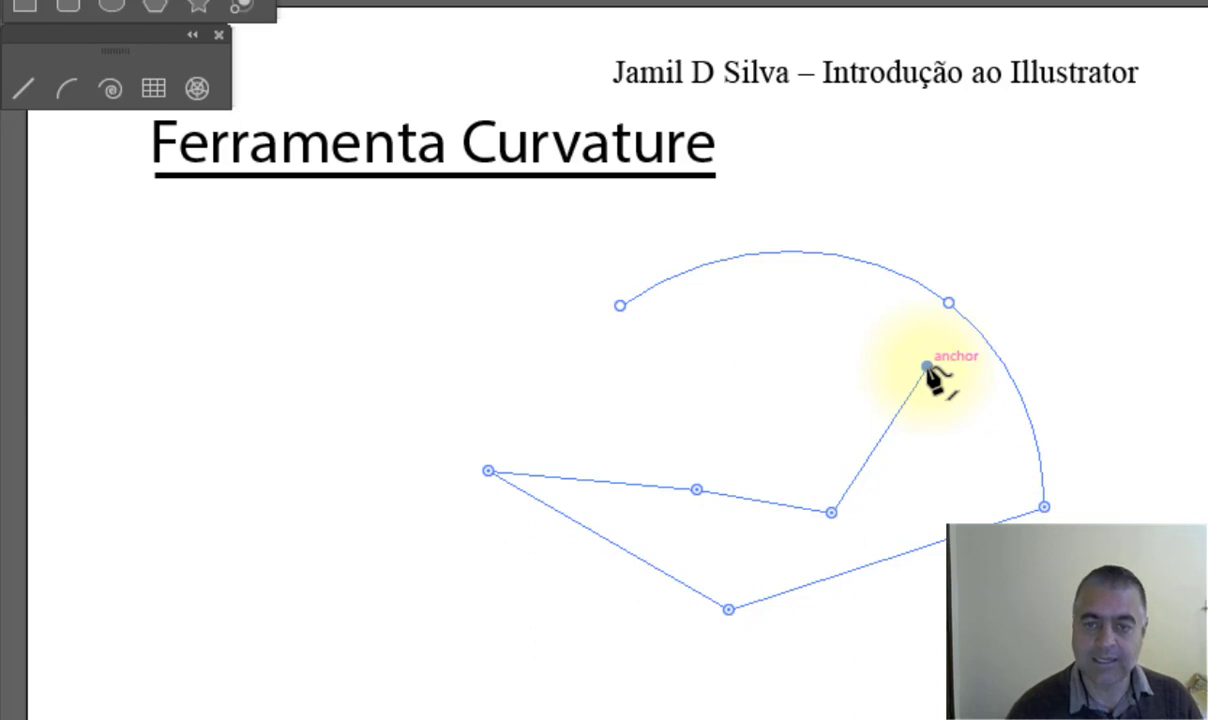
pyautogui.click(671, 386)
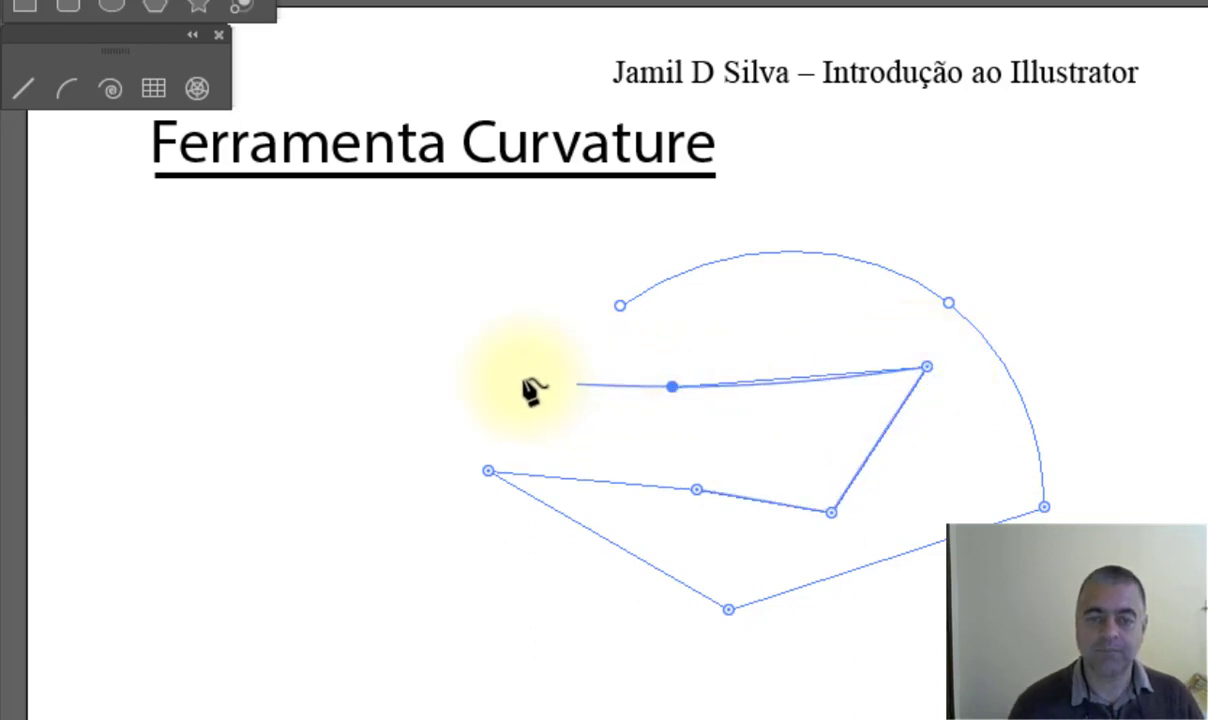
pyautogui.click(465, 291)
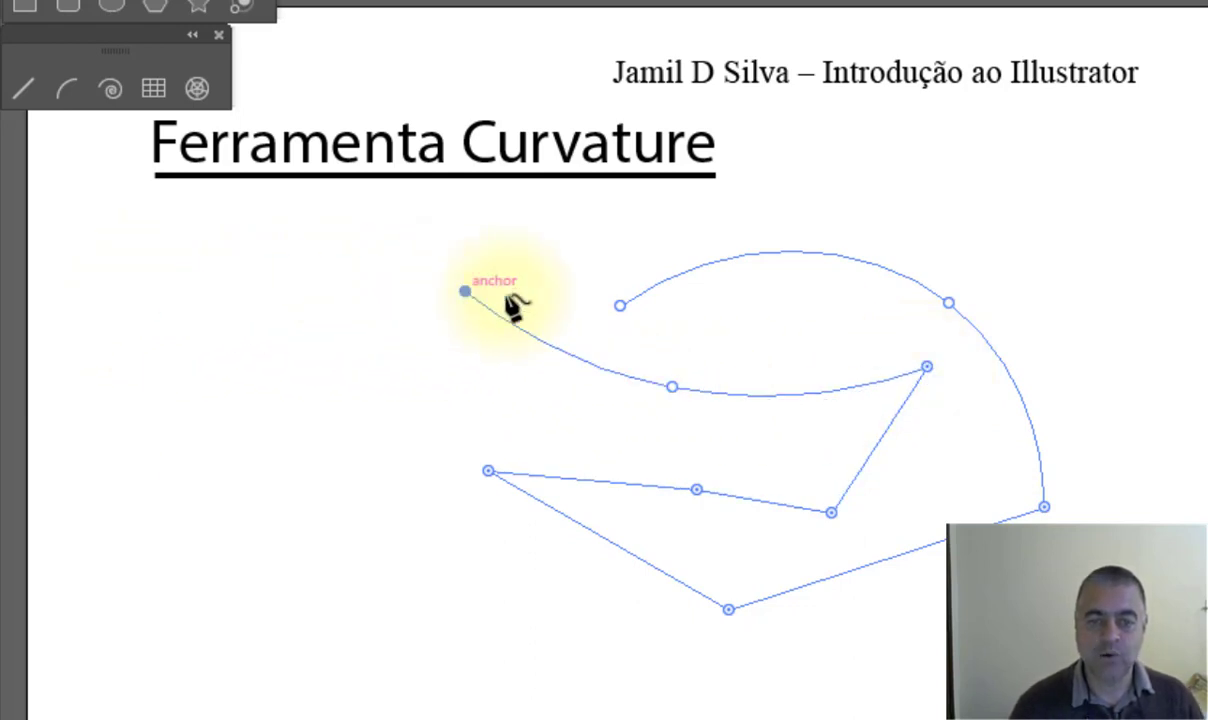
pyautogui.click(620, 305)
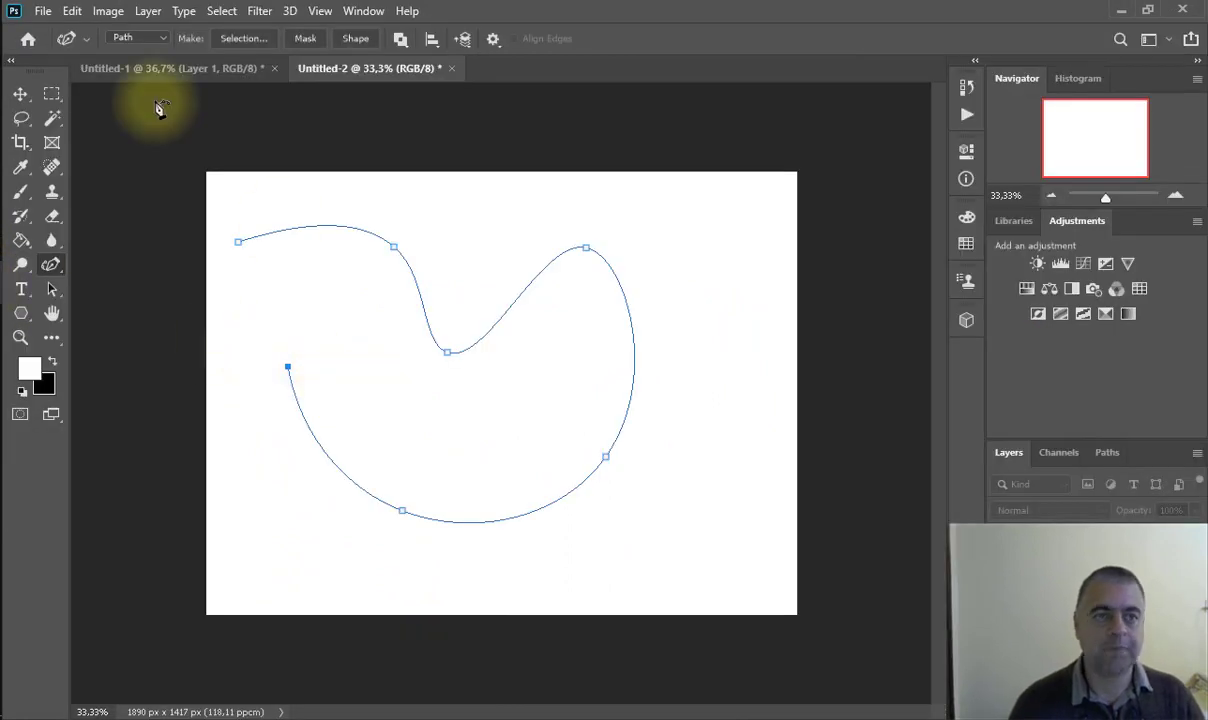
# Return to the Untitled-1 cat document and switch to the standard Pen Tool.
pyautogui.click(175, 70)
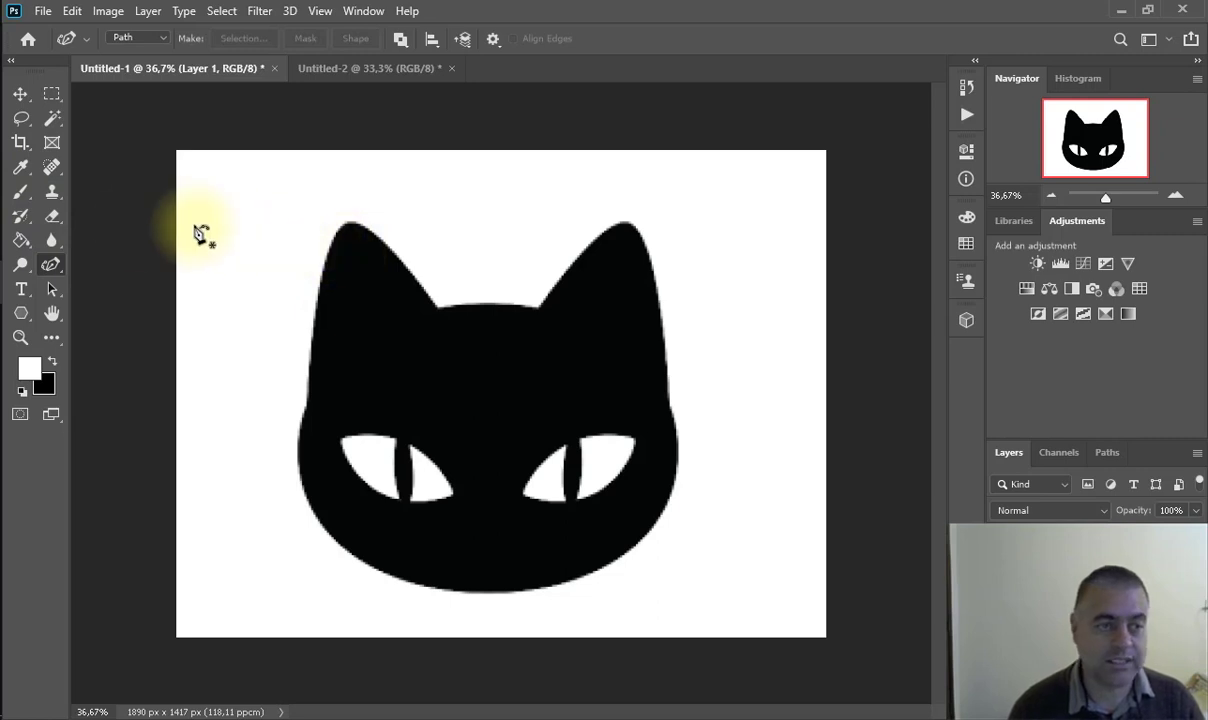
pyautogui.rightClick(50, 264)
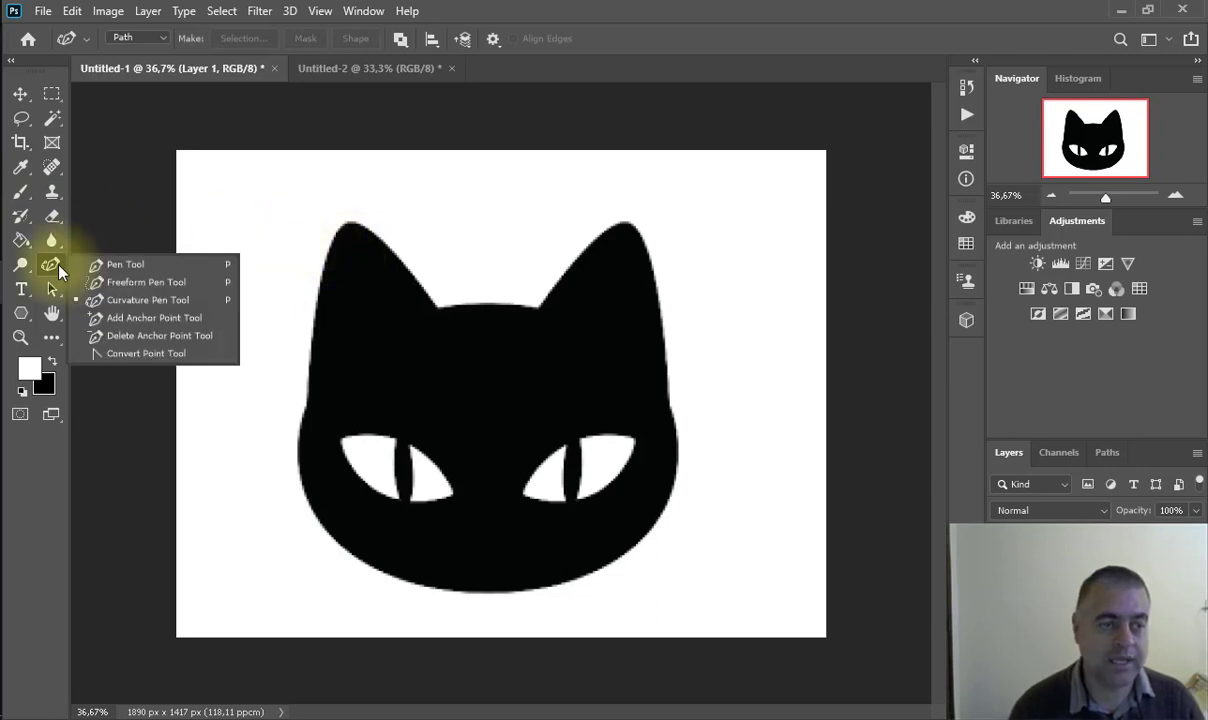
pyautogui.click(125, 265)
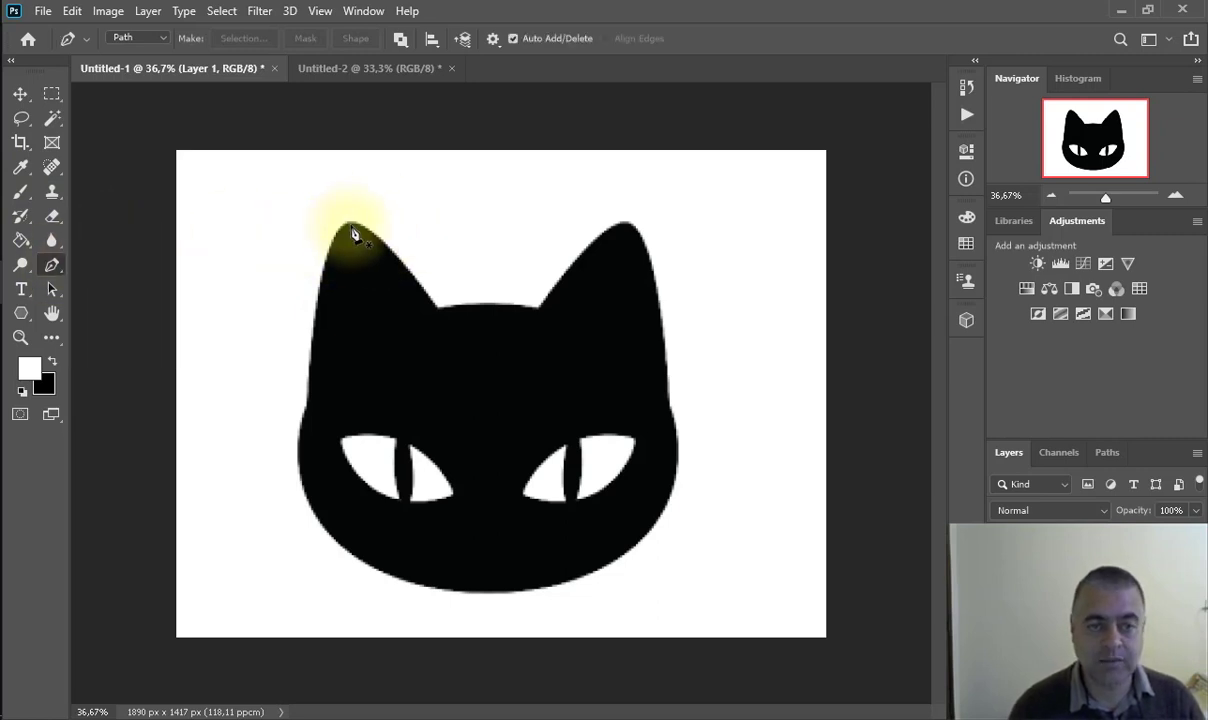
# Trace a trial outline down the cat's left ear, then discard it.
pyautogui.click(351, 224)
pyautogui.moveTo(437, 307); pyautogui.dragTo(453, 346)
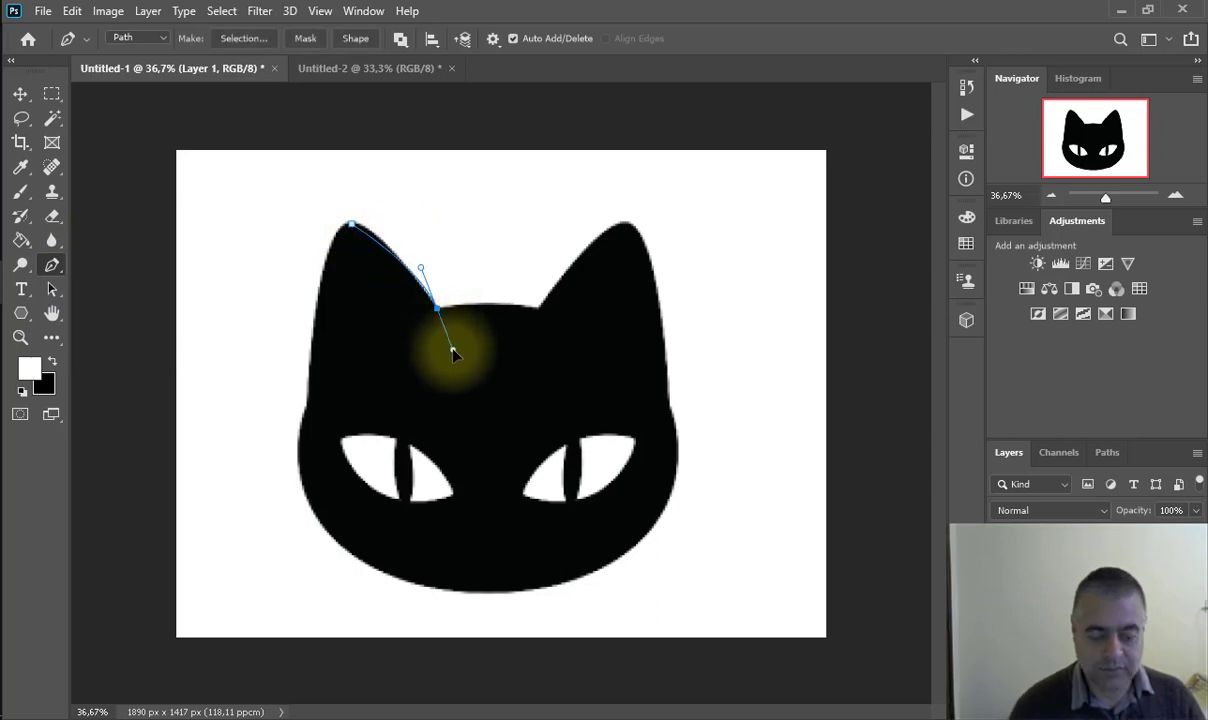
pyautogui.click(459, 308)
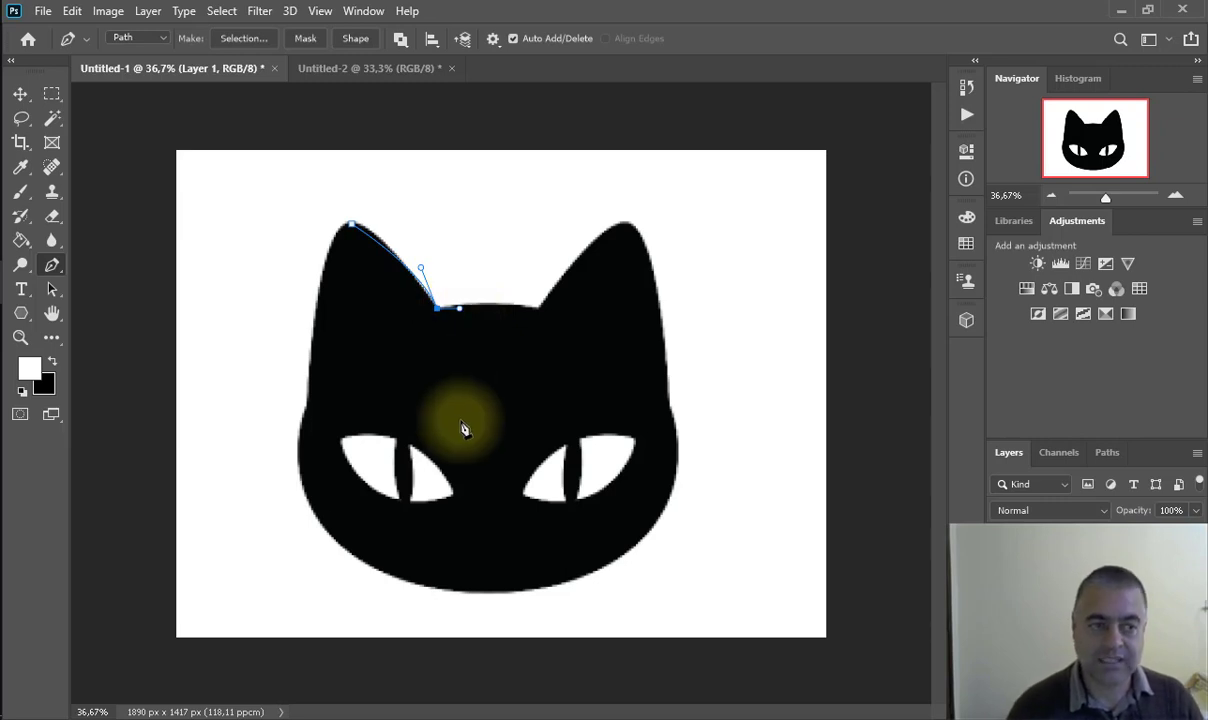
pyautogui.press('Escape')
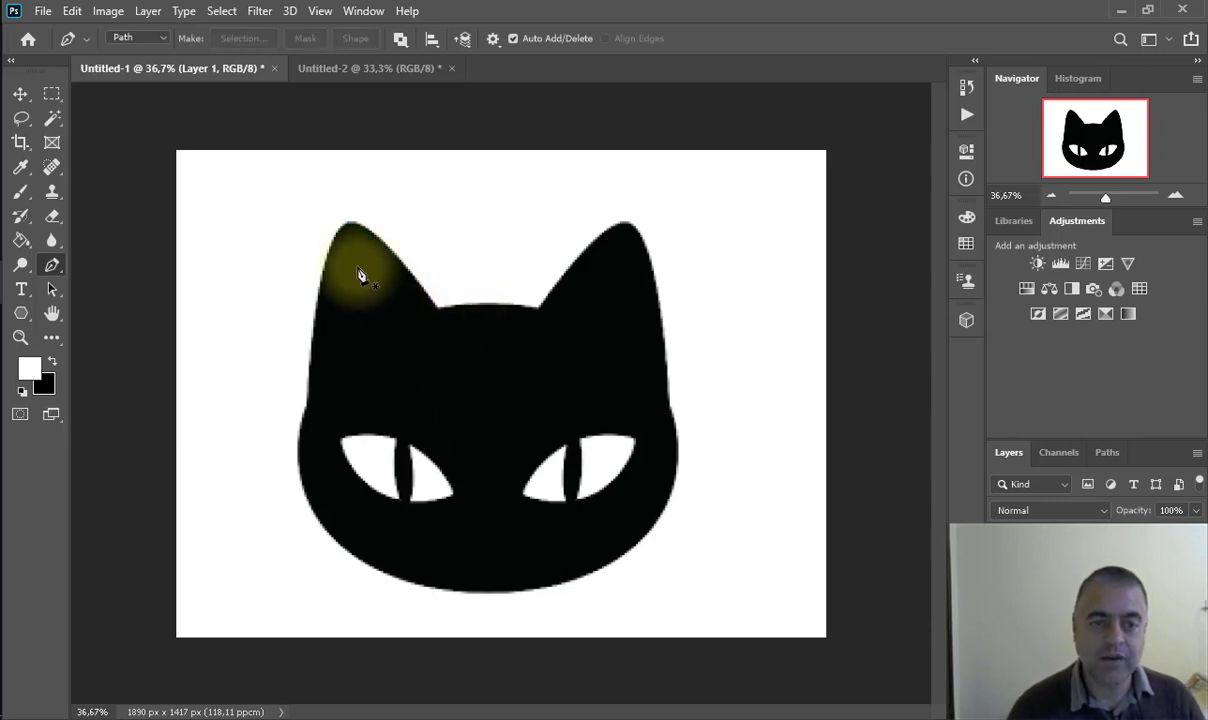
# Switch the pen to Curvature mode and trace from the left ear tip to the right ear tip.
pyautogui.rightClick(52, 266)
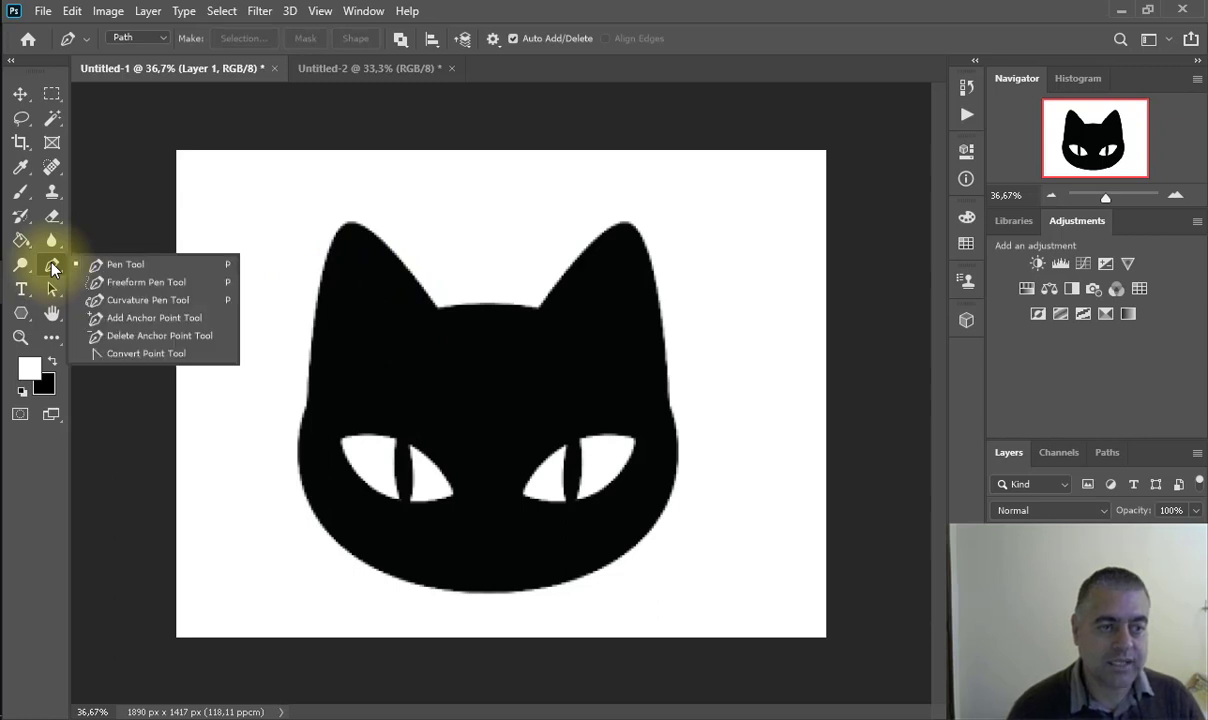
pyautogui.click(160, 300)
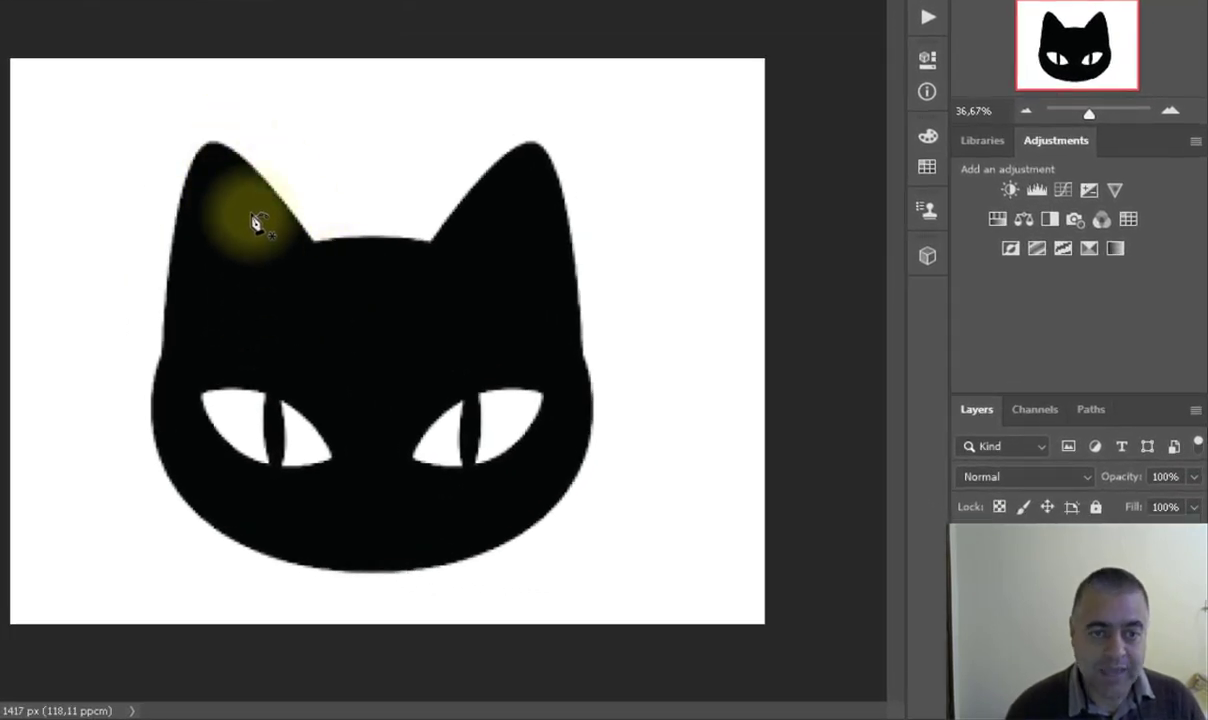
pyautogui.click(210, 143)
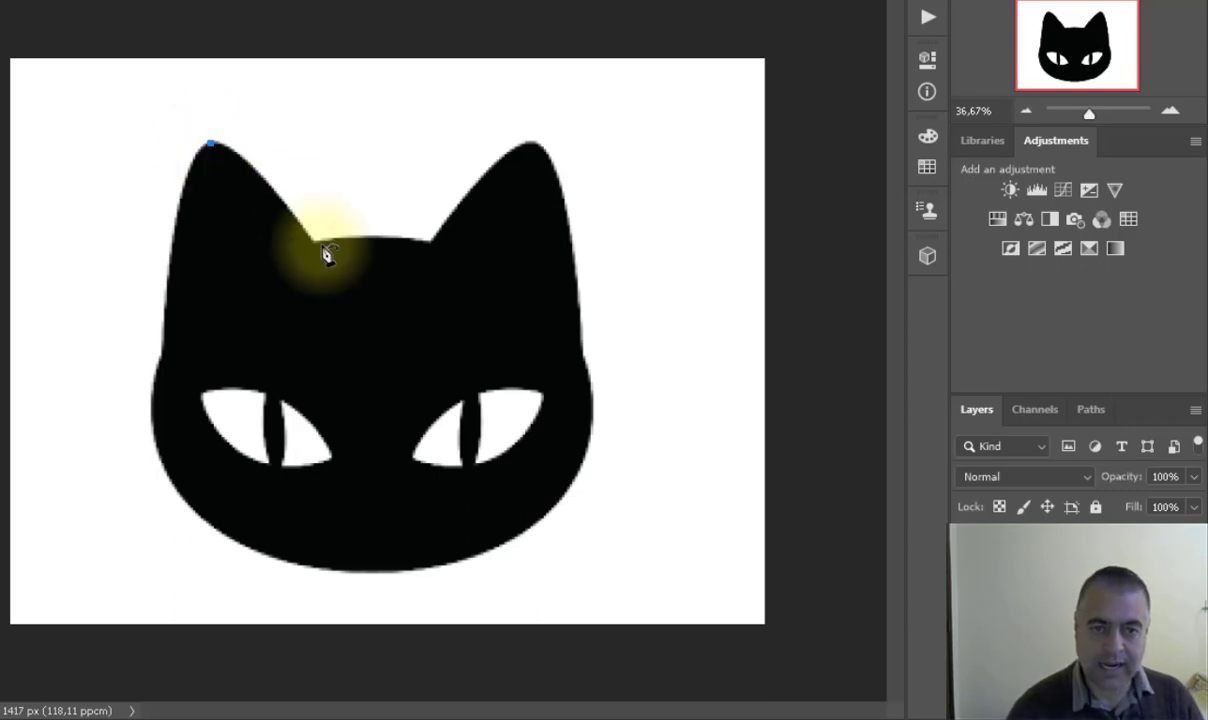
pyautogui.click(429, 241)
pyautogui.click(538, 144)
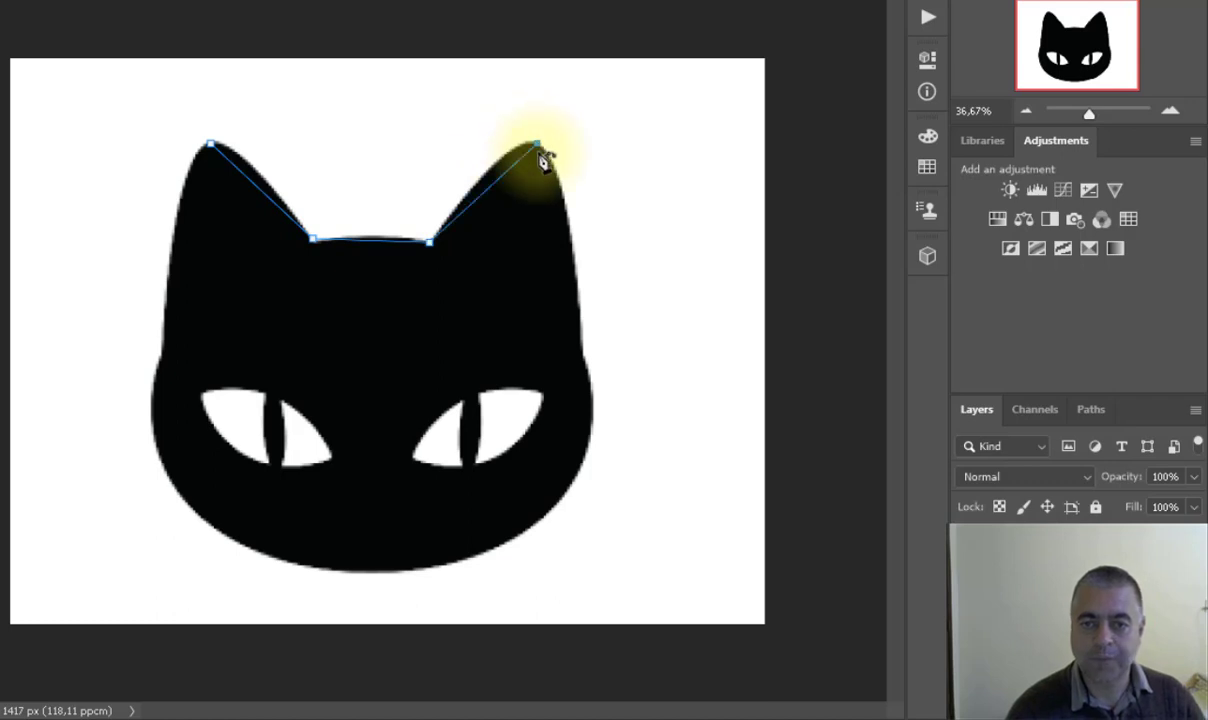
# Continue anchors down the right cheek, chin and left edge, closing at the left ear tip.
pyautogui.click(579, 346)
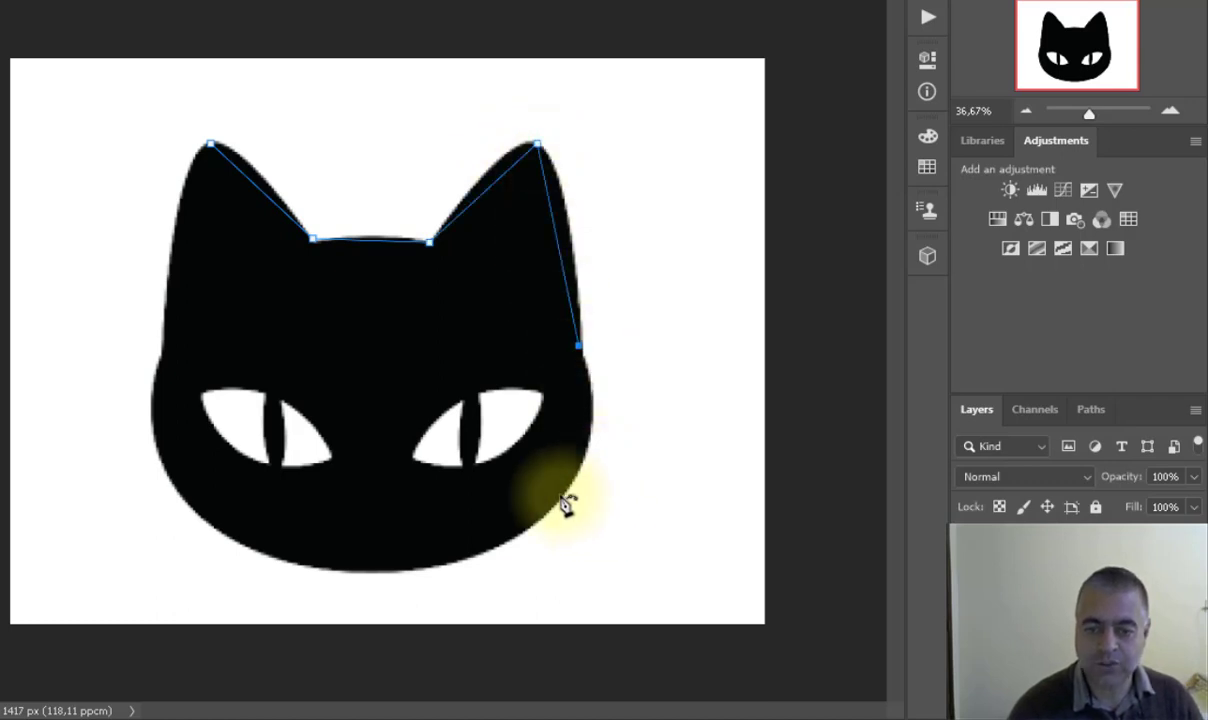
pyautogui.click(425, 566)
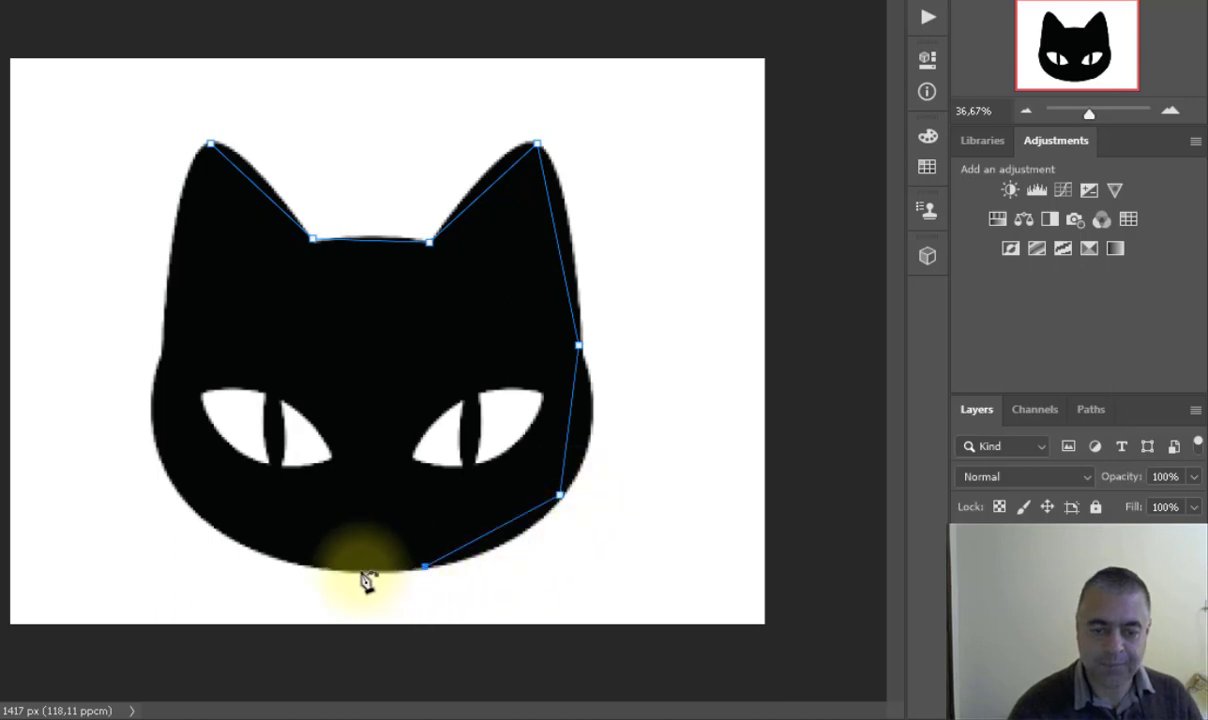
pyautogui.click(316, 567)
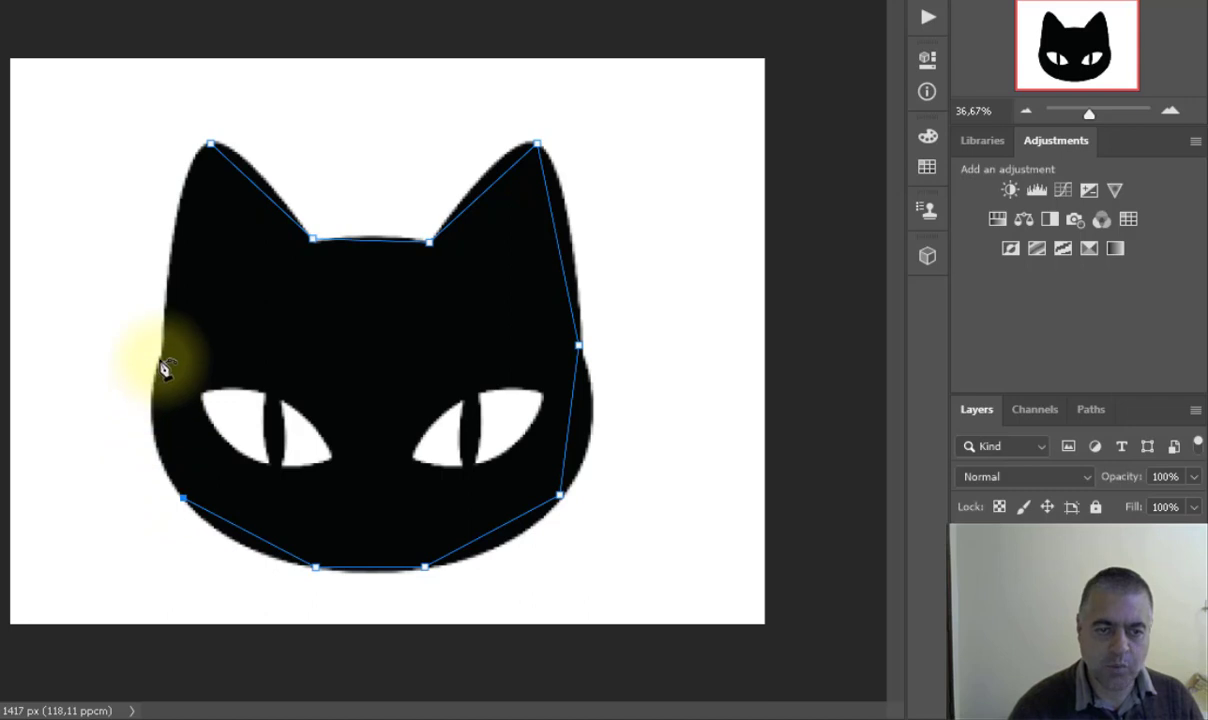
pyautogui.click(174, 237)
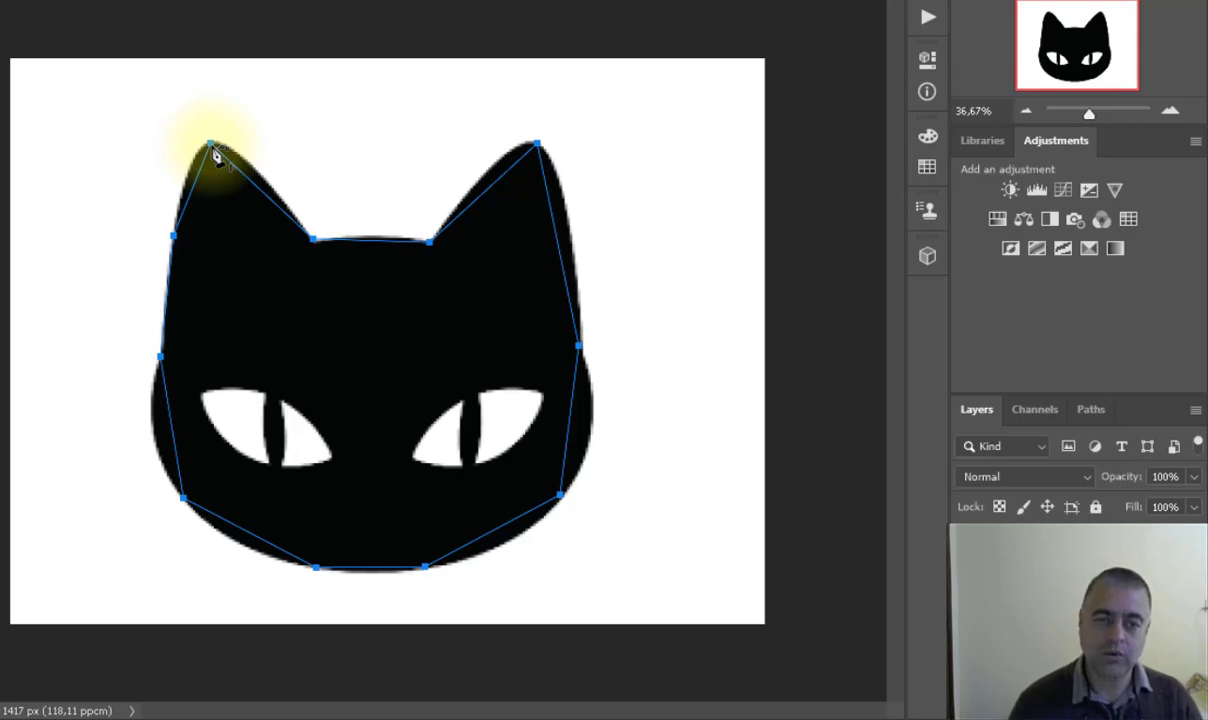
pyautogui.click(210, 146)
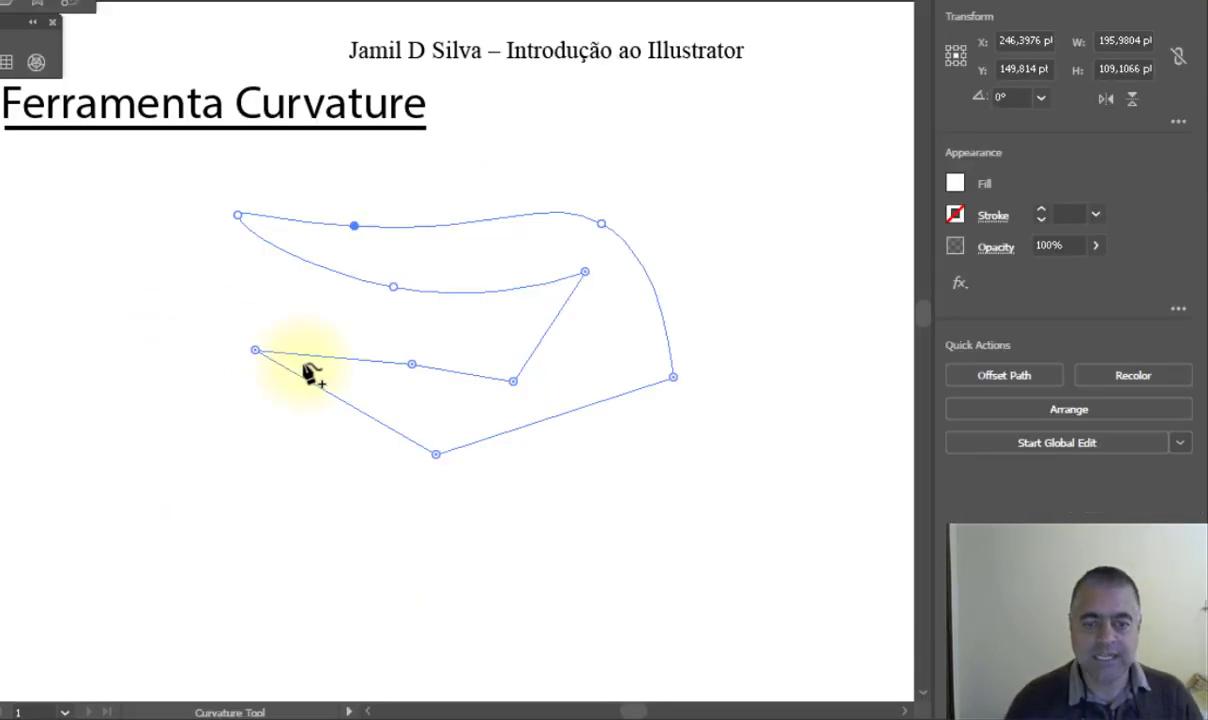
# Start a Curvature outline at the left ear tip, across the head-top corners to the right ear tip.
pyautogui.scroll(-5, 310, 369)
pyautogui.scroll(-3, 310, 369)
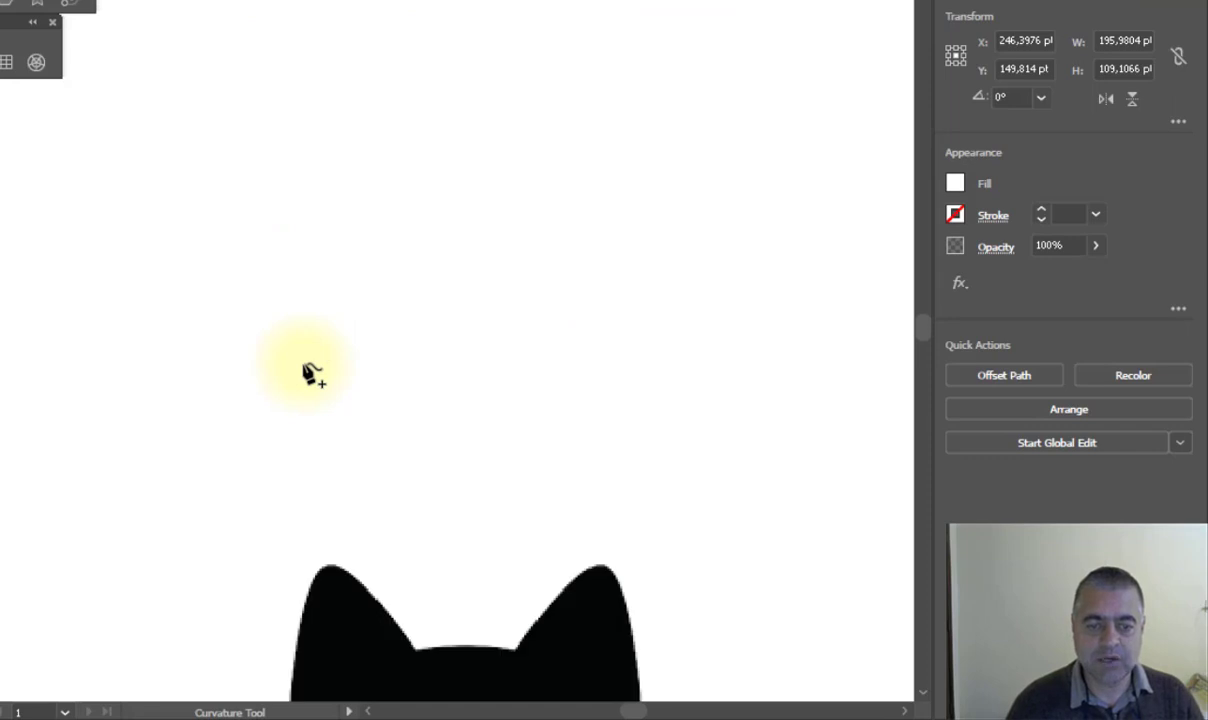
pyautogui.scroll(-6, 310, 369)
pyautogui.scroll(-3, 310, 369)
pyautogui.keyDown('alt'); pyautogui.scroll(2, 445, 412); pyautogui.keyUp('alt')
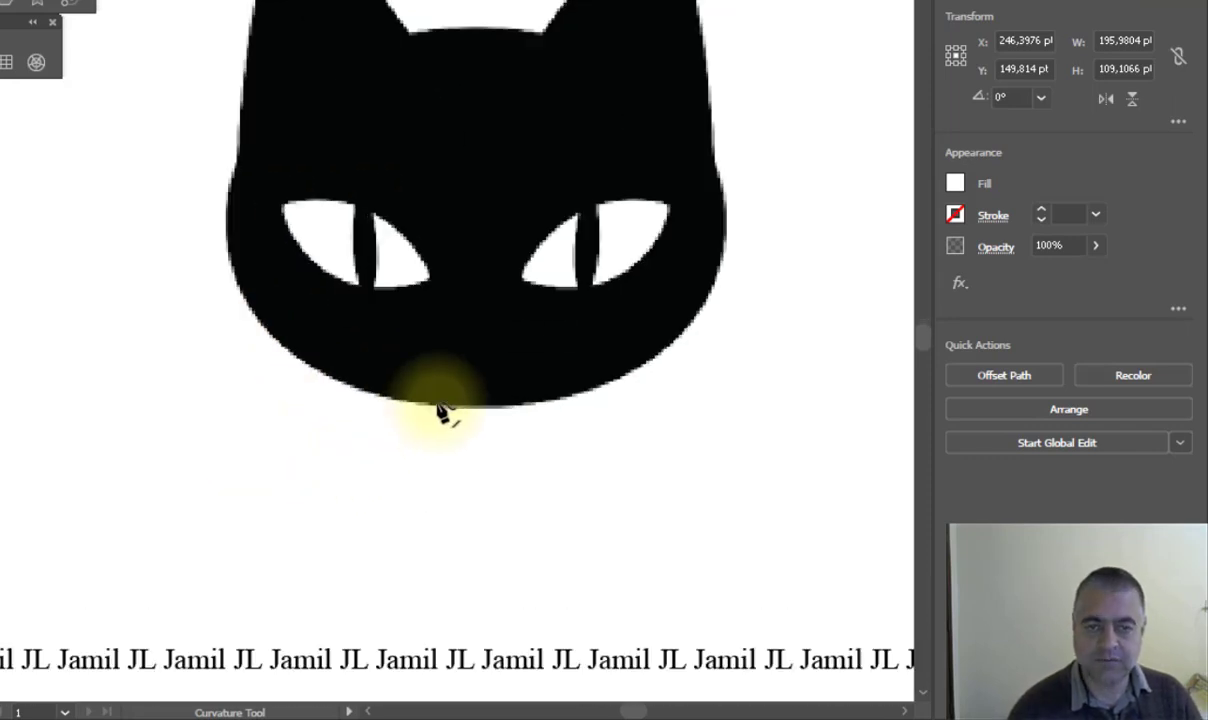
pyautogui.keyDown('alt'); pyautogui.scroll(2, 465, 408); pyautogui.keyUp('alt')
pyautogui.scroll(2, 577, 386)
pyautogui.scroll(3, 577, 386)
pyautogui.scroll(1, 580, 390)
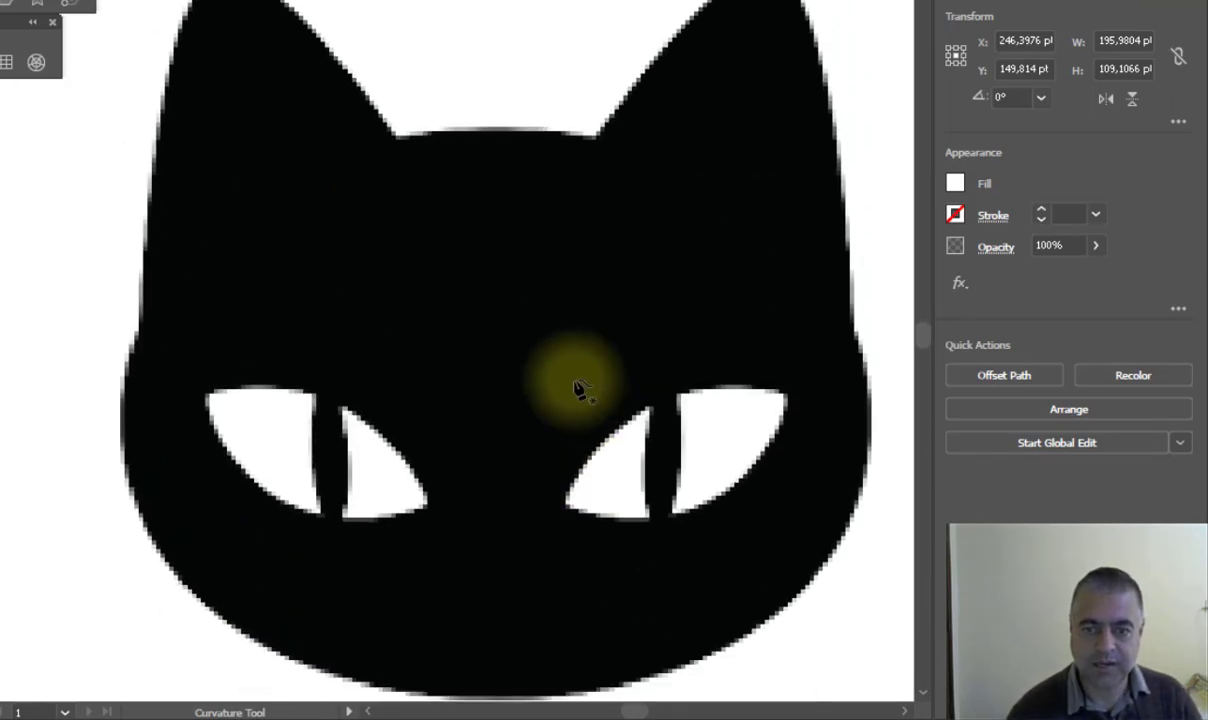
pyautogui.keyDown('alt'); pyautogui.scroll(-1, 577, 386); pyautogui.keyUp('alt')
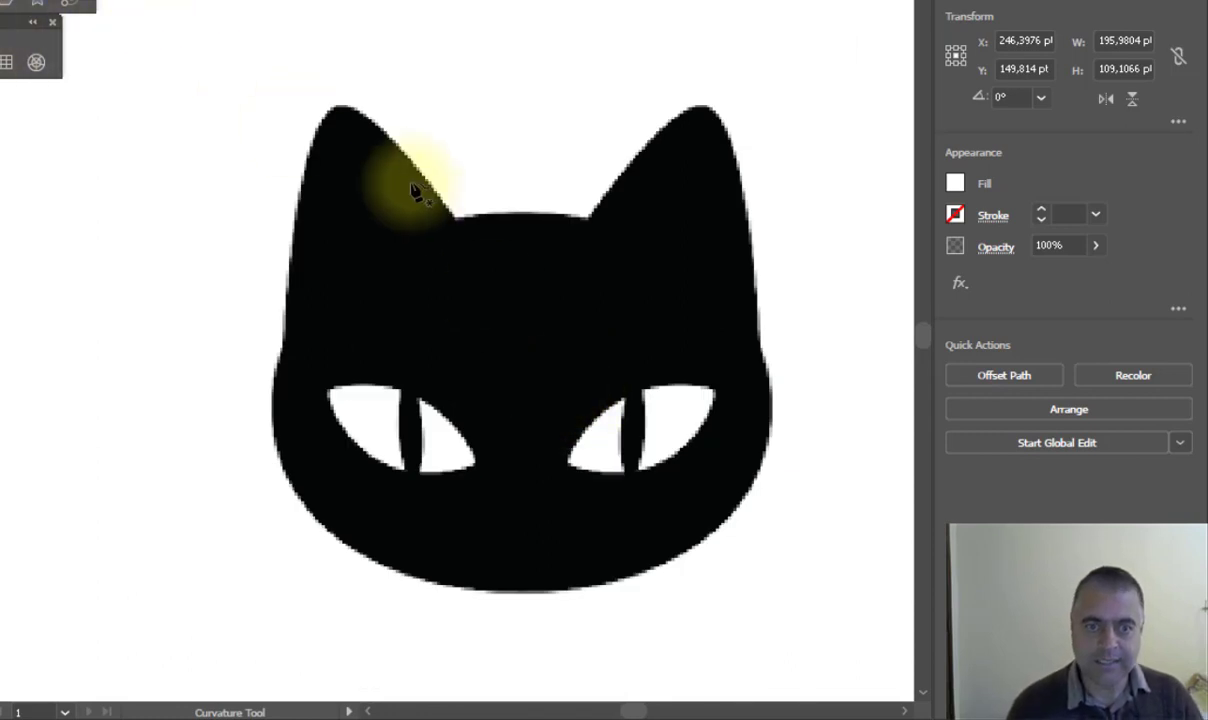
pyautogui.click(340, 107)
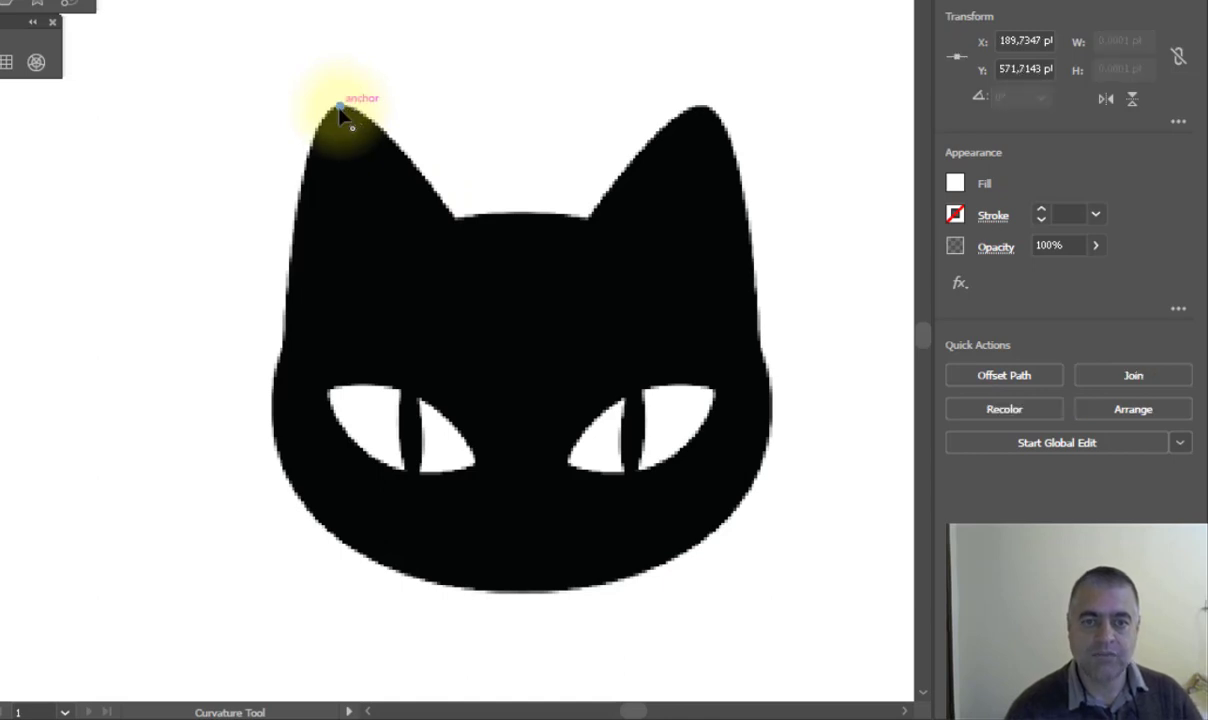
pyautogui.click(452, 218)
pyautogui.click(588, 218)
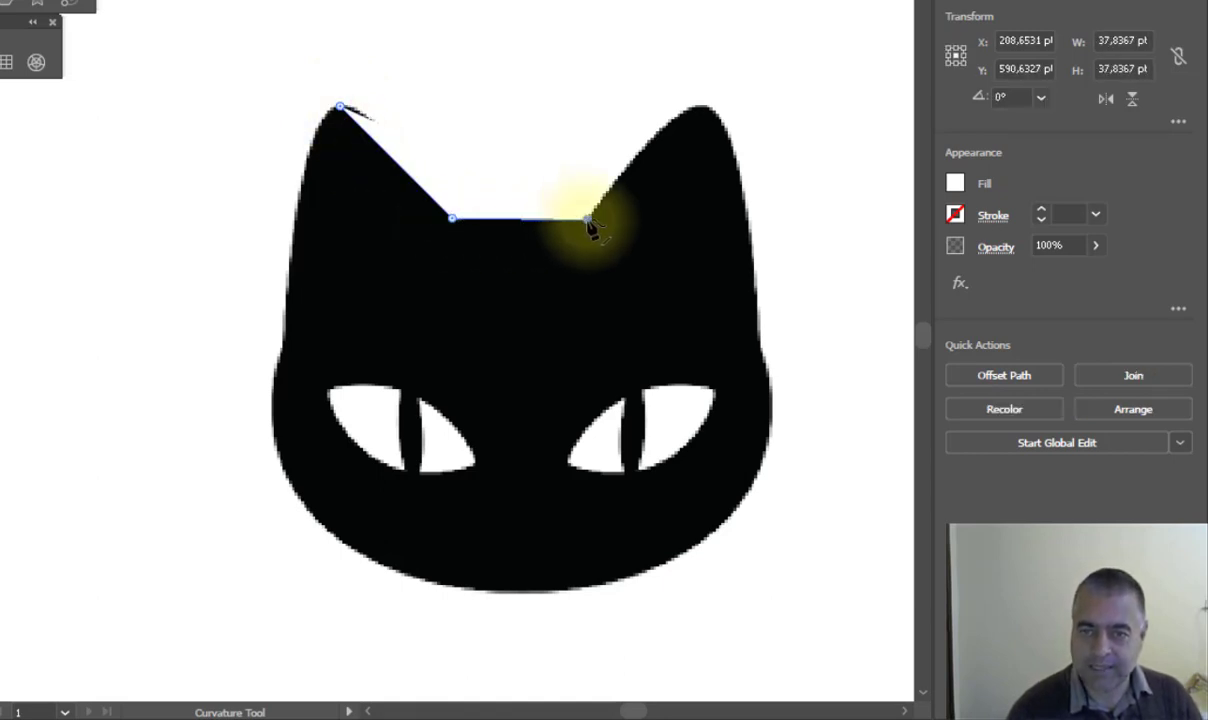
pyautogui.click(698, 105)
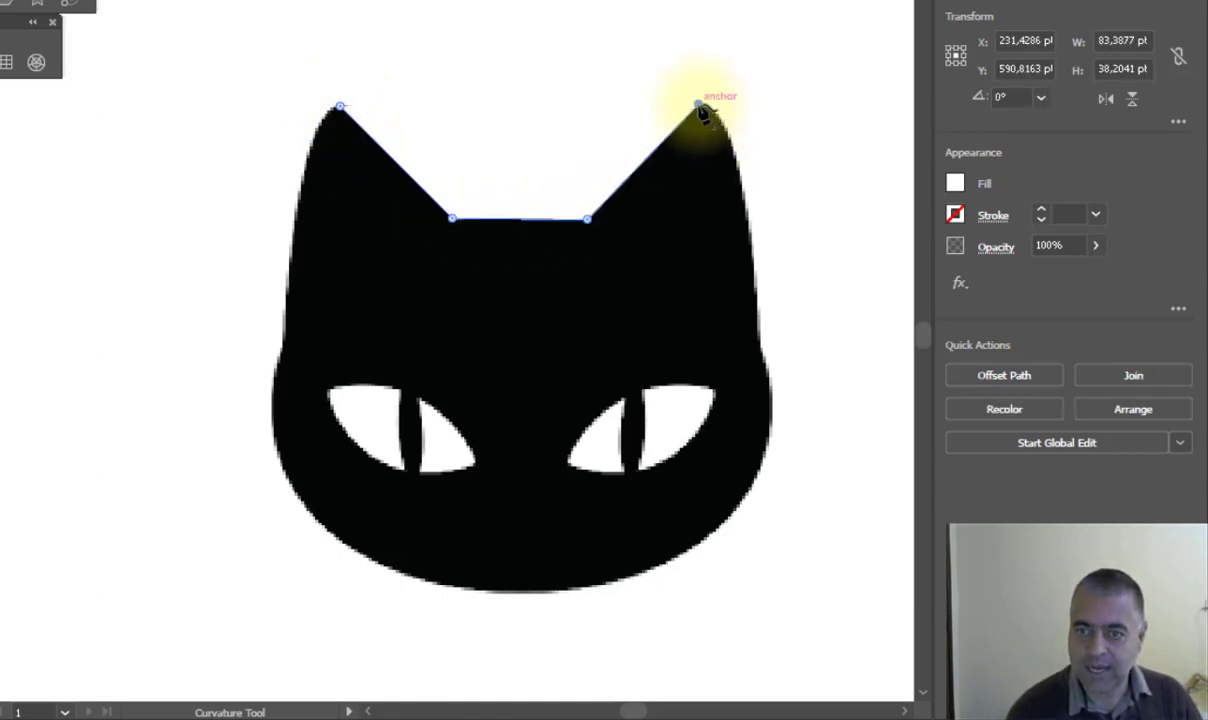
# Add anchors down the right side, cheeks, chin and left side, closing at the left ear tip.
pyautogui.click(757, 328)
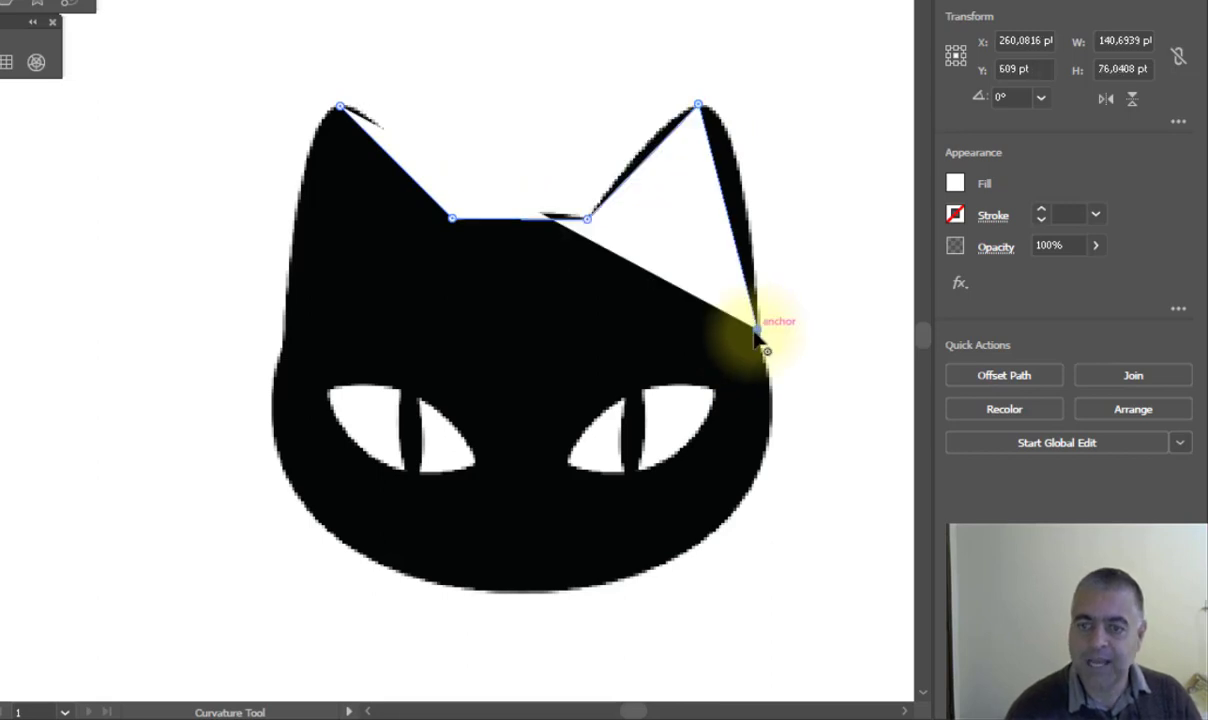
pyautogui.click(712, 533)
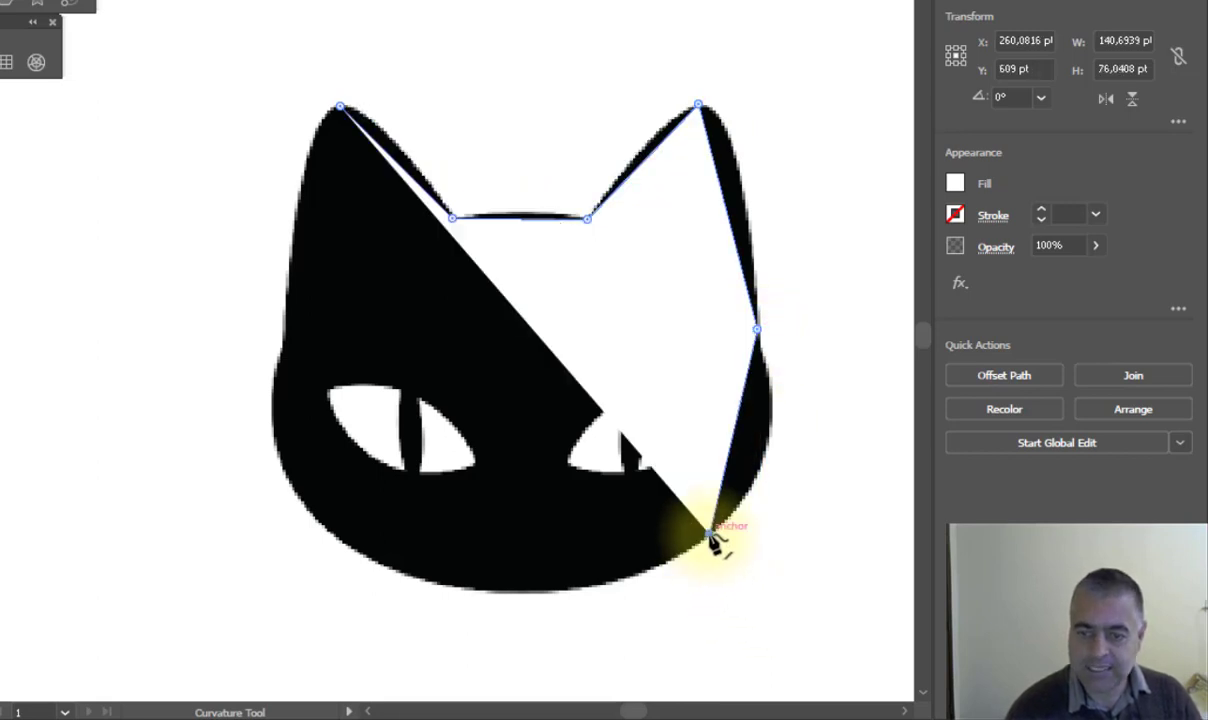
pyautogui.click(537, 591)
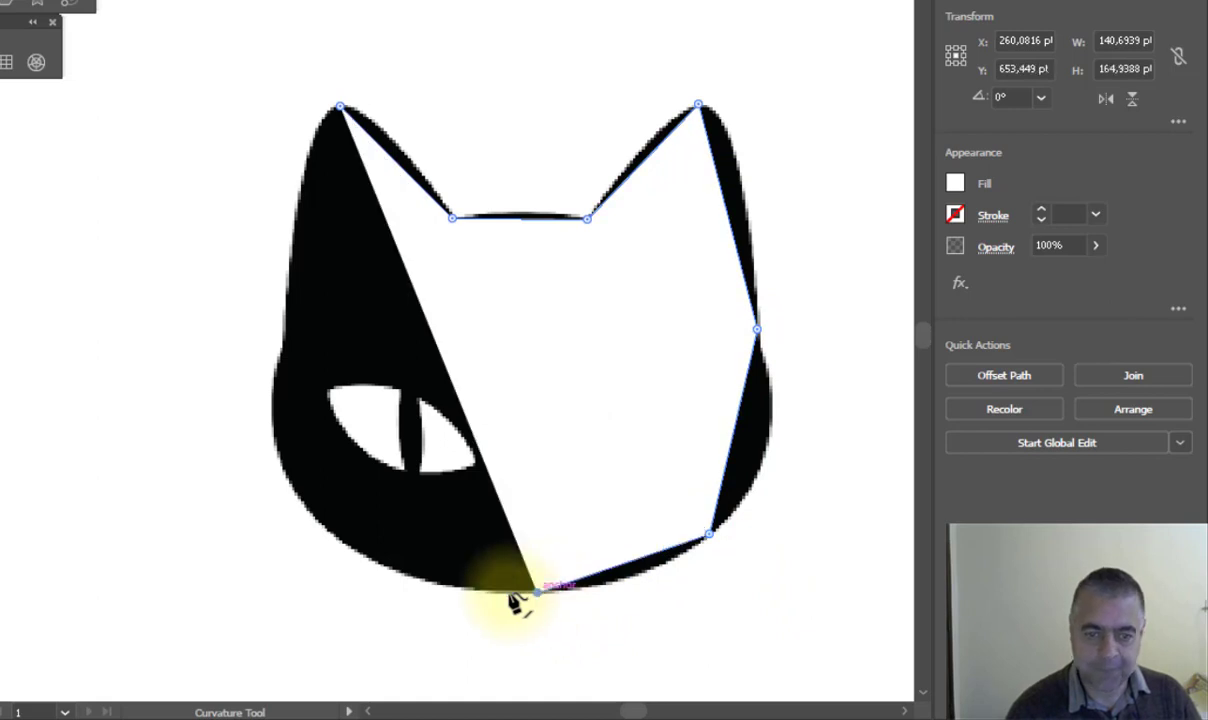
pyautogui.click(357, 551)
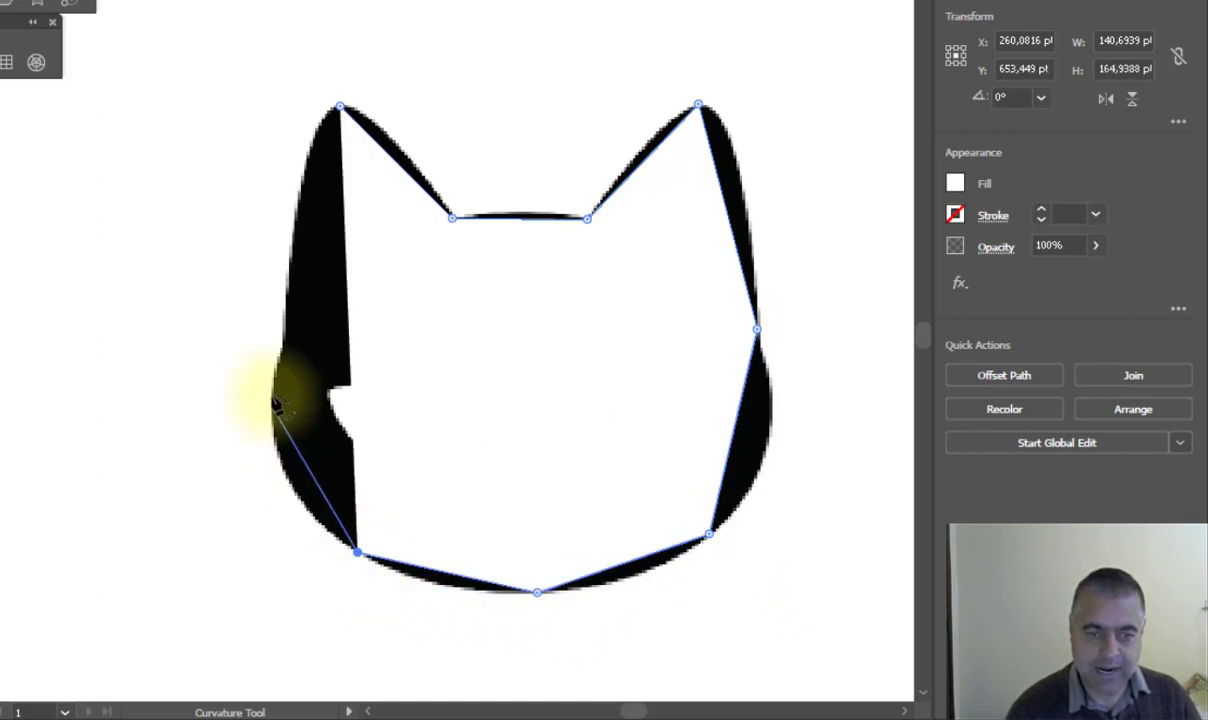
pyautogui.click(279, 347)
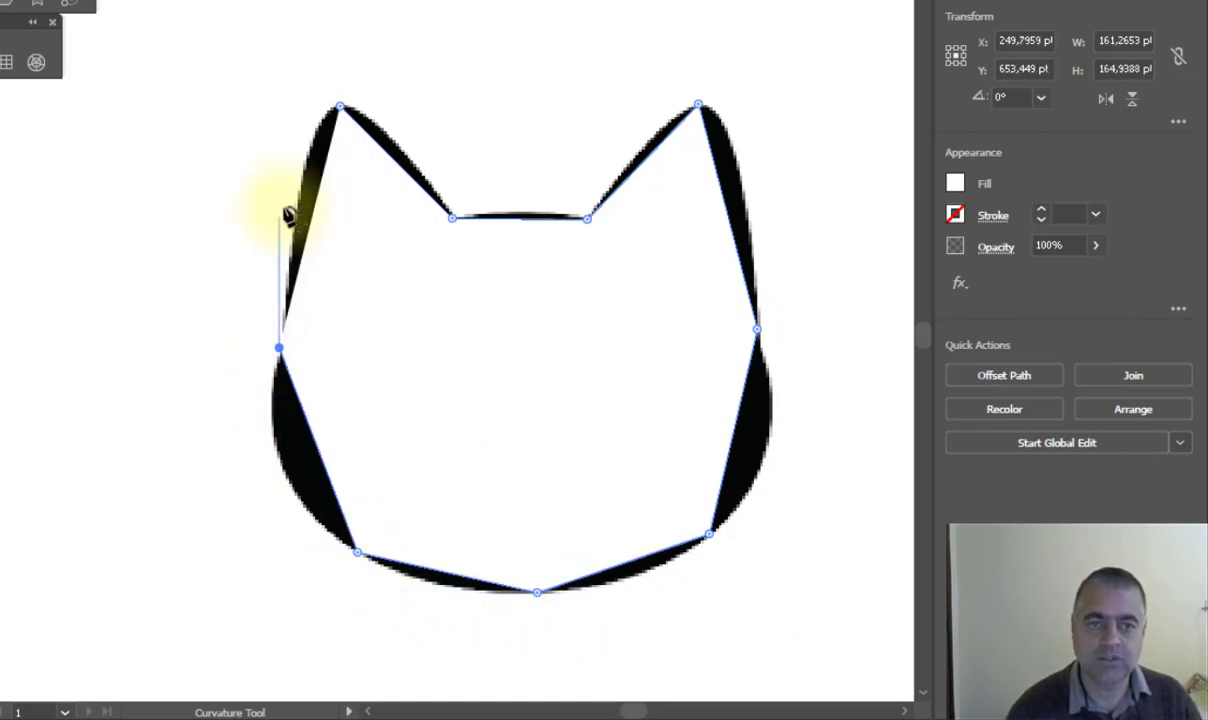
pyautogui.click(309, 140)
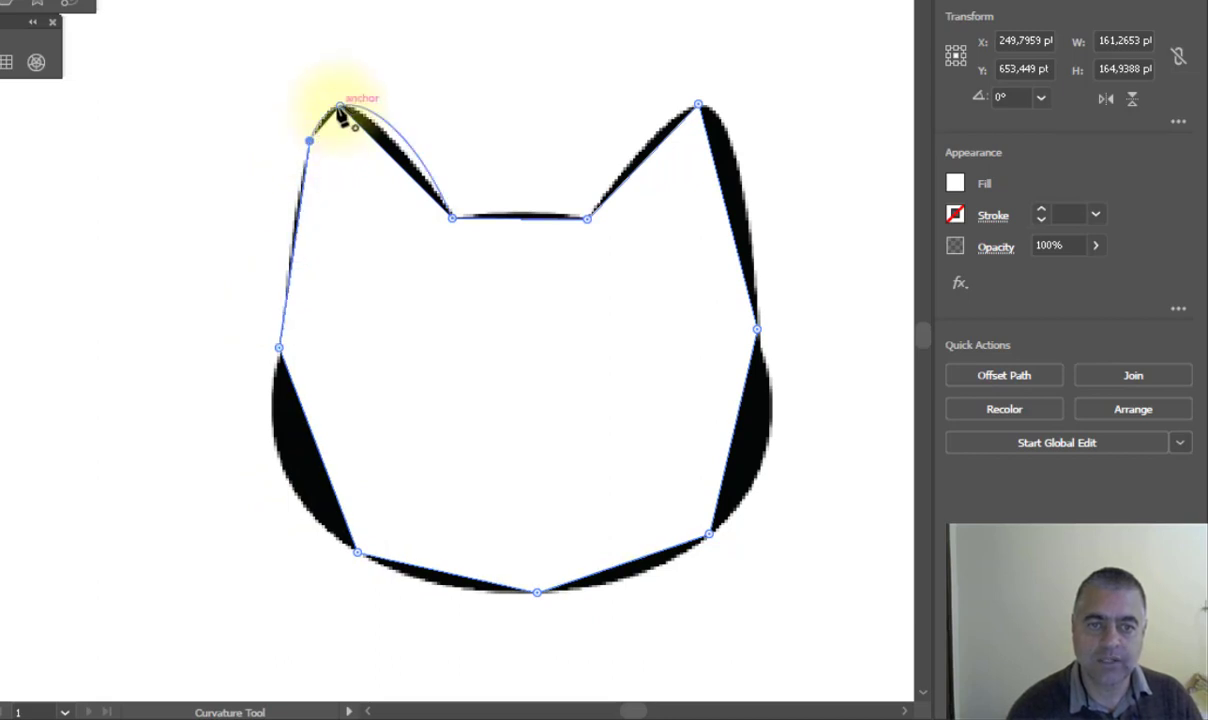
pyautogui.click(341, 107)
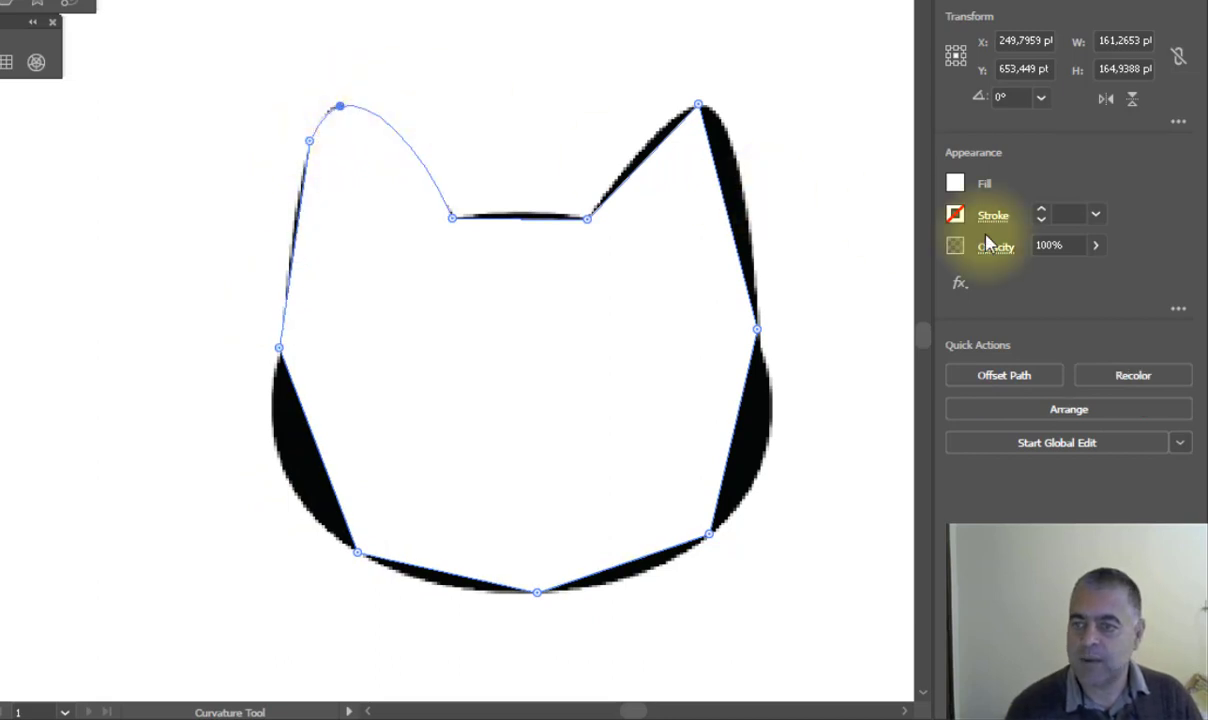
# Set the outline's fill to None in the Appearance panel.
pyautogui.click(955, 185)
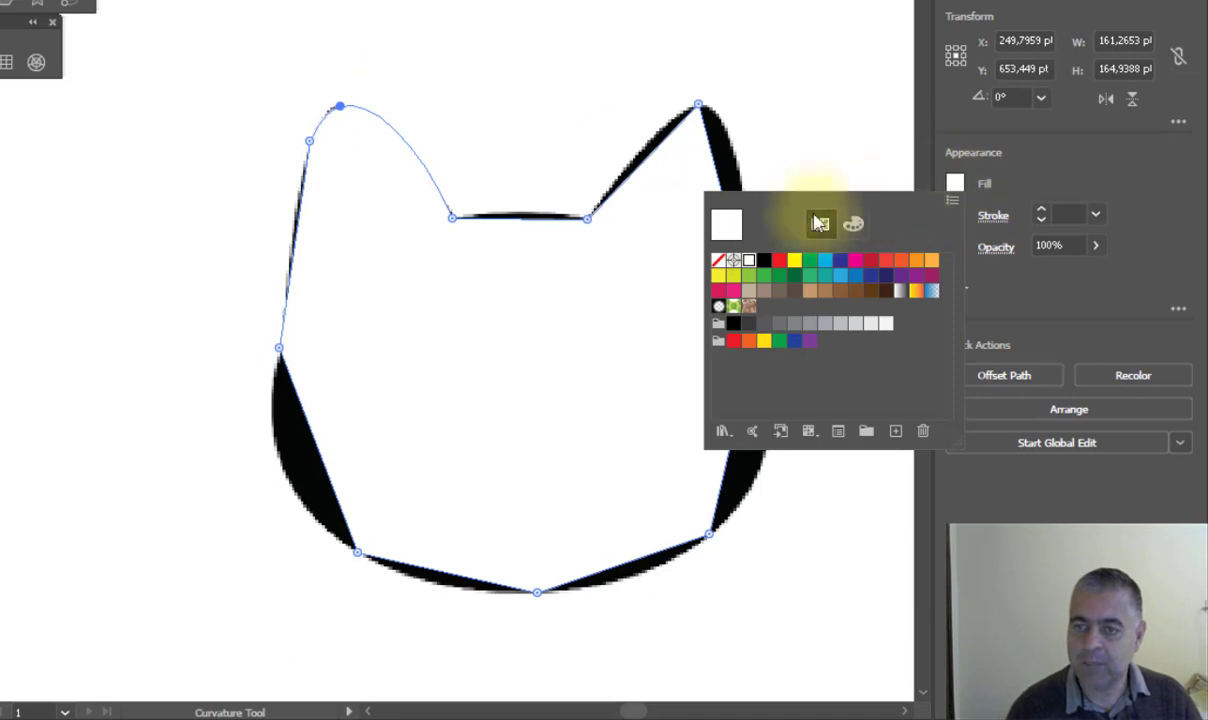
pyautogui.click(720, 262)
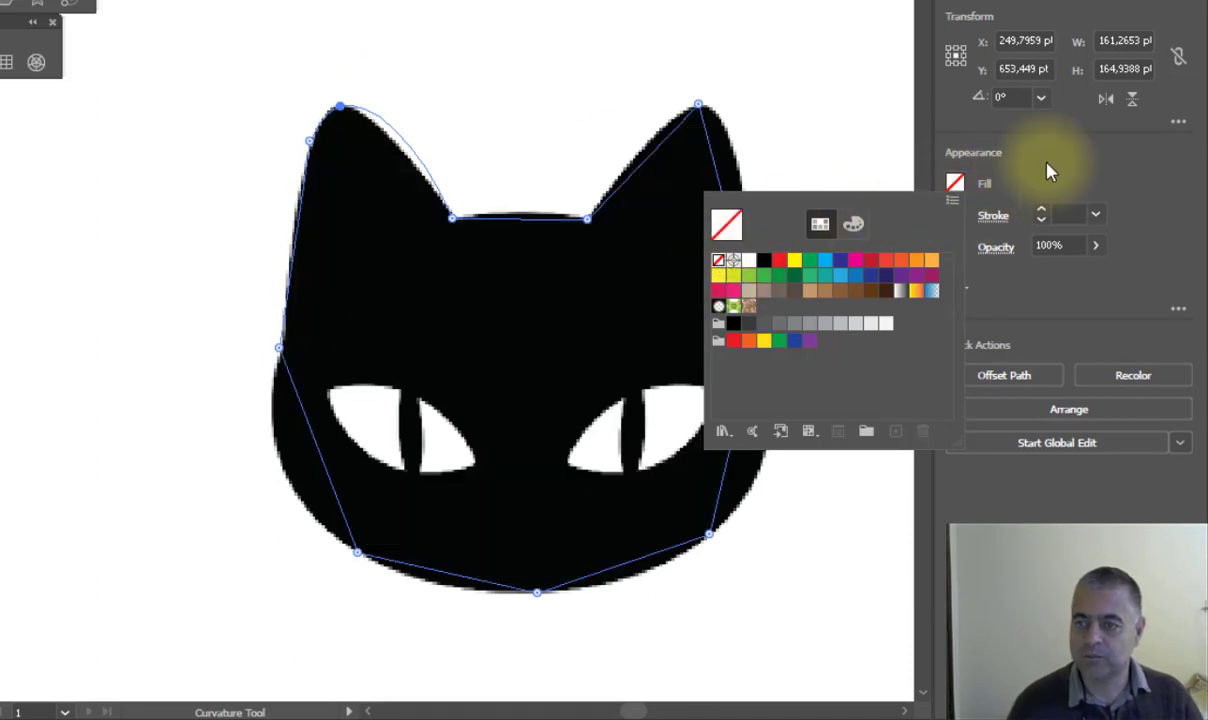
pyautogui.click(1050, 172)
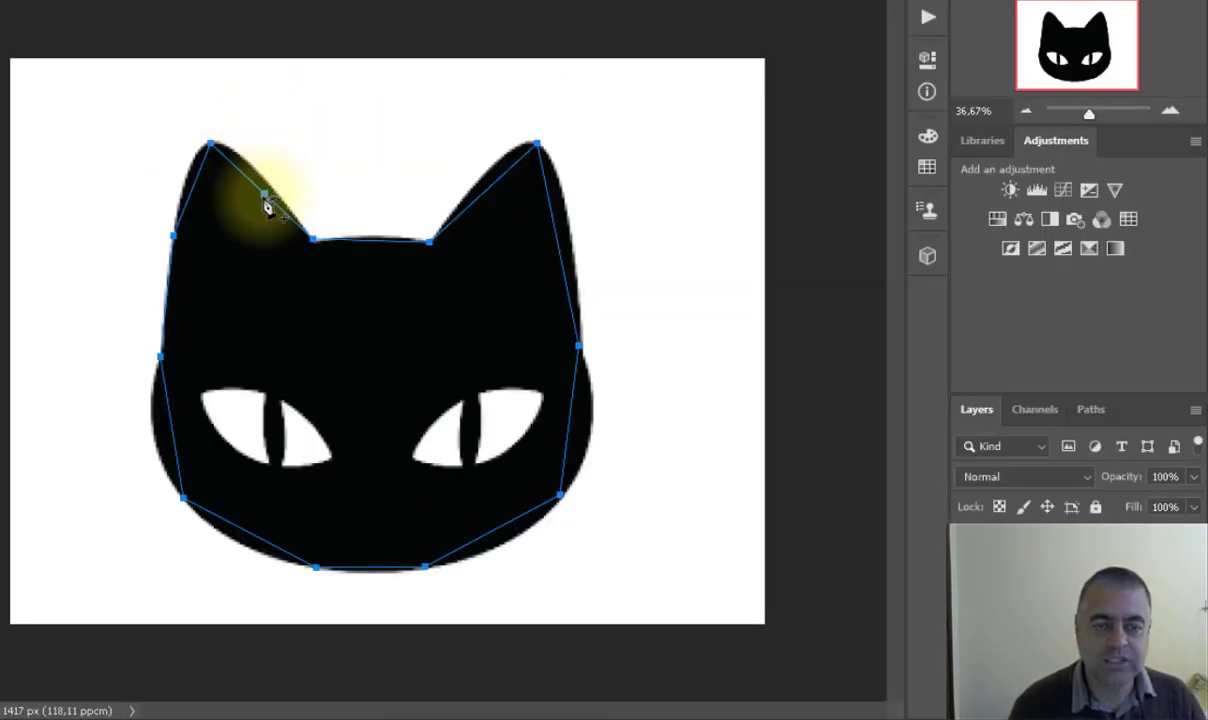
# Add and drag anchors so the path follows both ears' edges.
pyautogui.moveTo(265, 198); pyautogui.dragTo(237, 167)
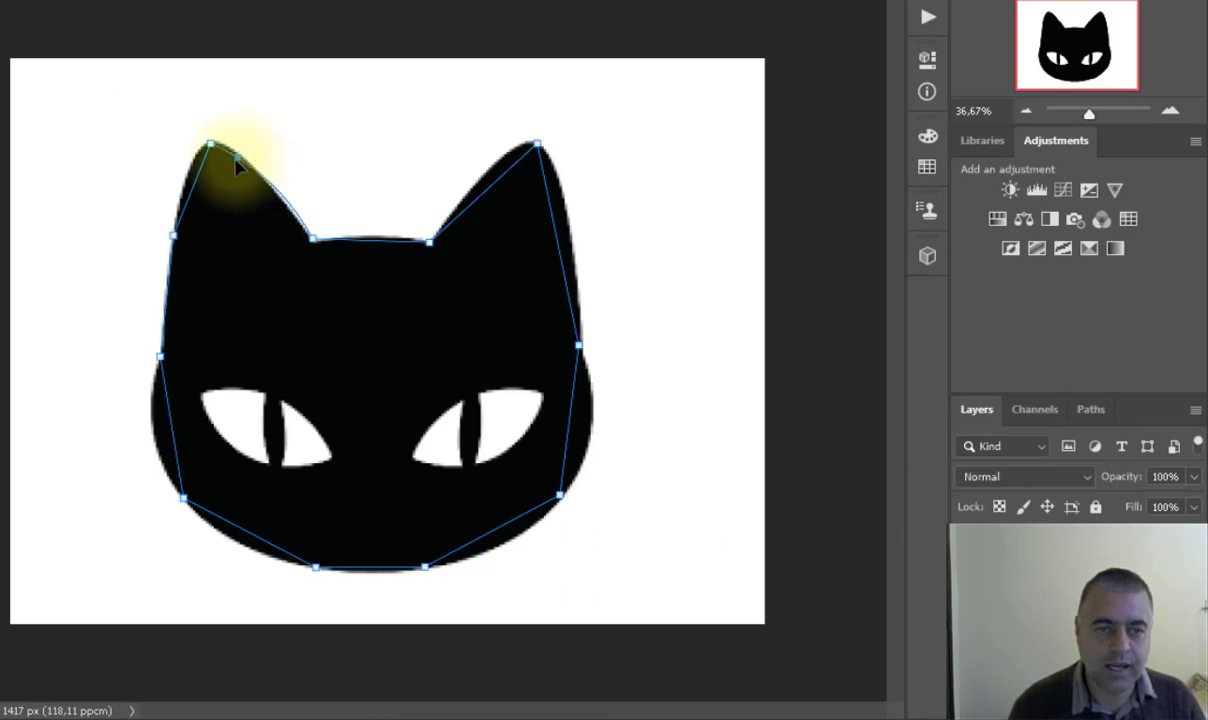
pyautogui.click(281, 203)
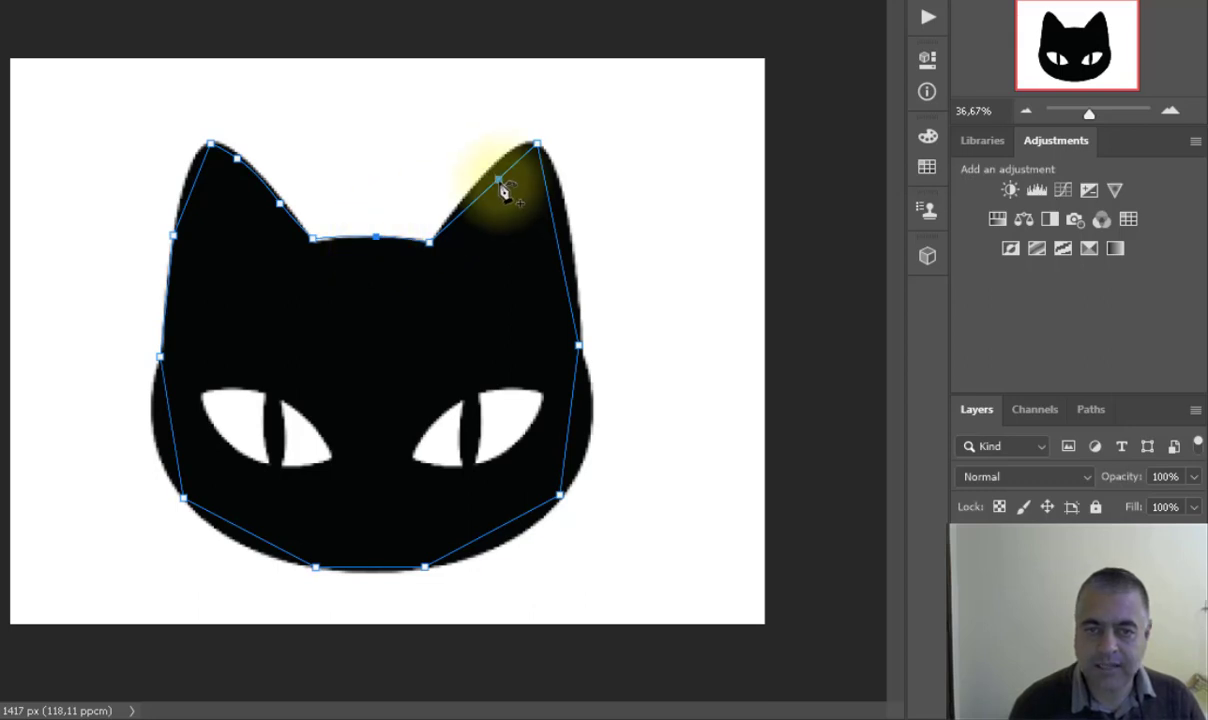
pyautogui.moveTo(498, 179); pyautogui.dragTo(502, 161)
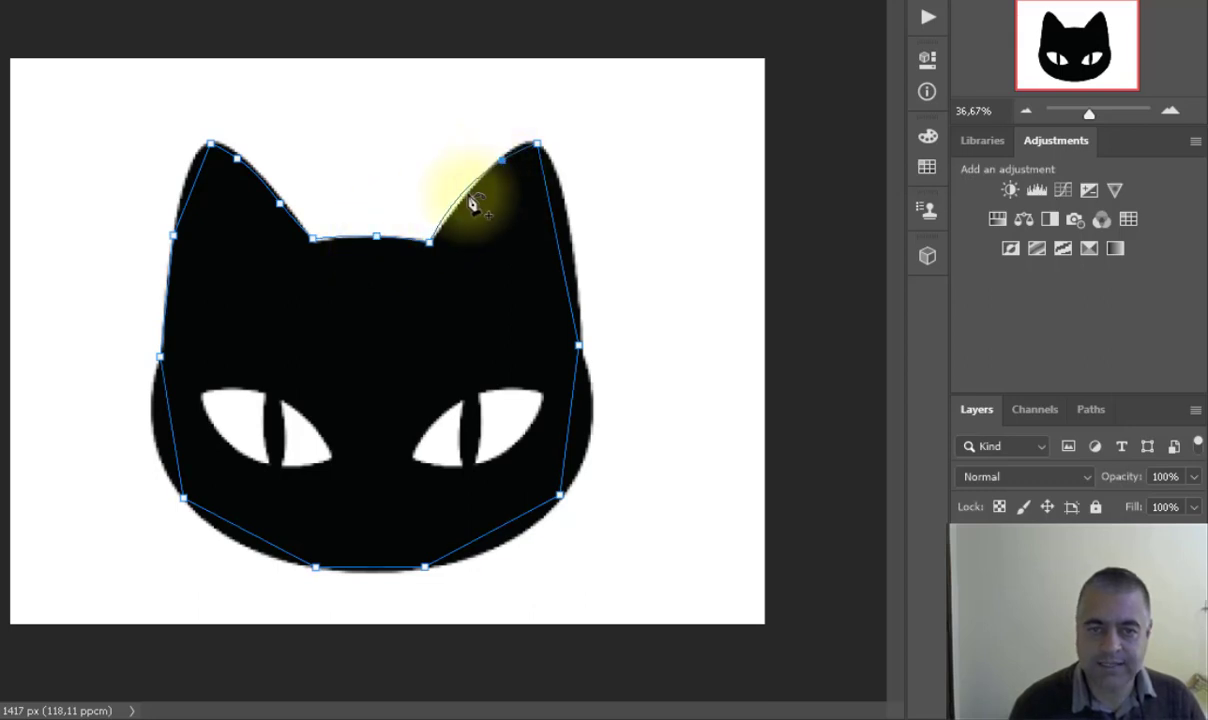
pyautogui.click(458, 203)
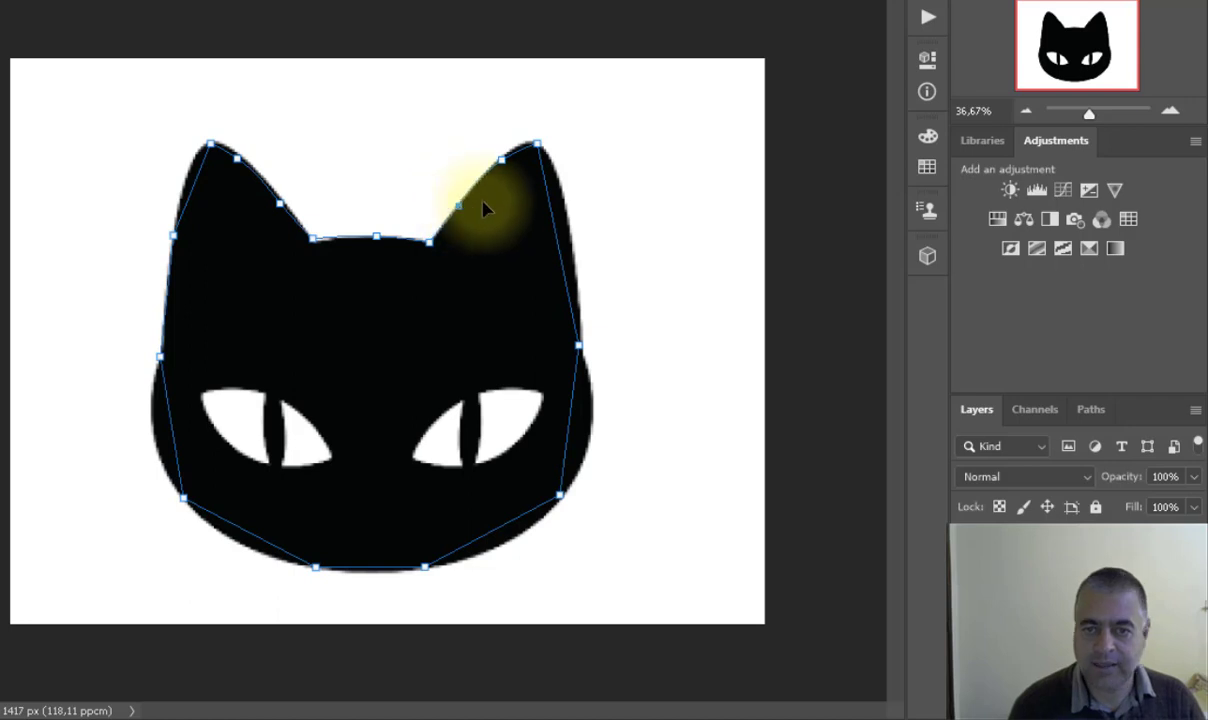
pyautogui.click(554, 189)
pyautogui.moveTo(555, 190); pyautogui.dragTo(560, 177)
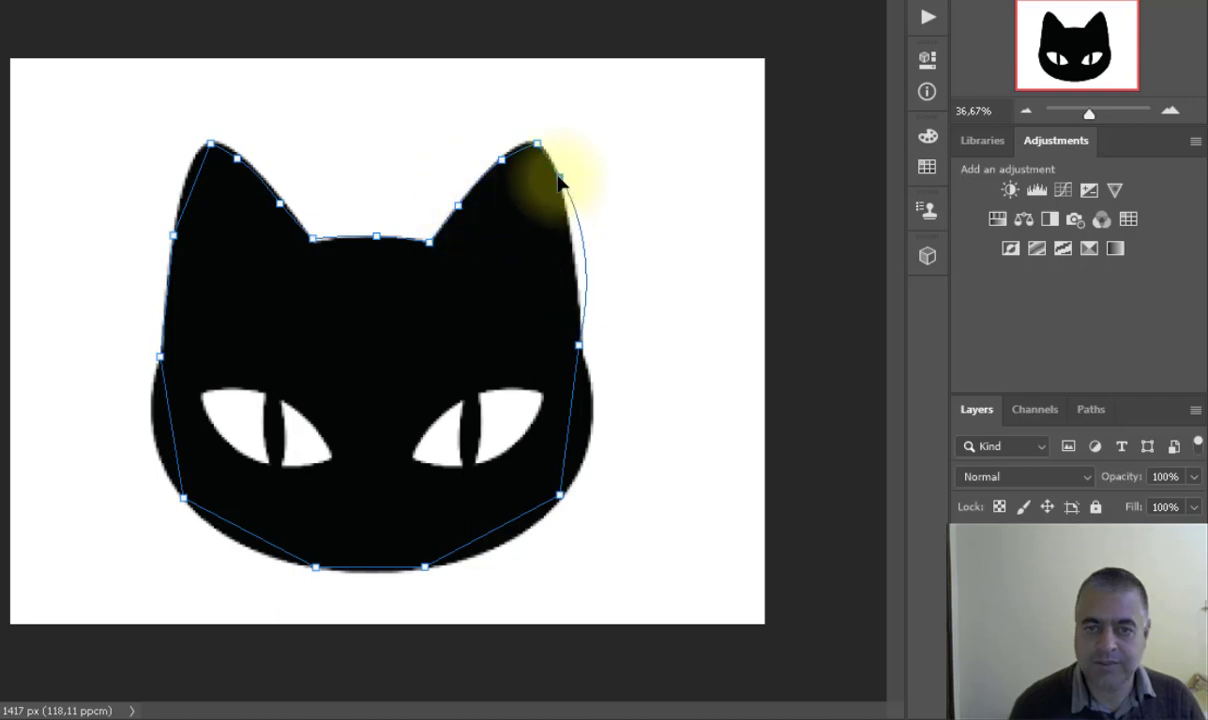
pyautogui.click(576, 257)
pyautogui.moveTo(576, 262); pyautogui.dragTo(572, 266)
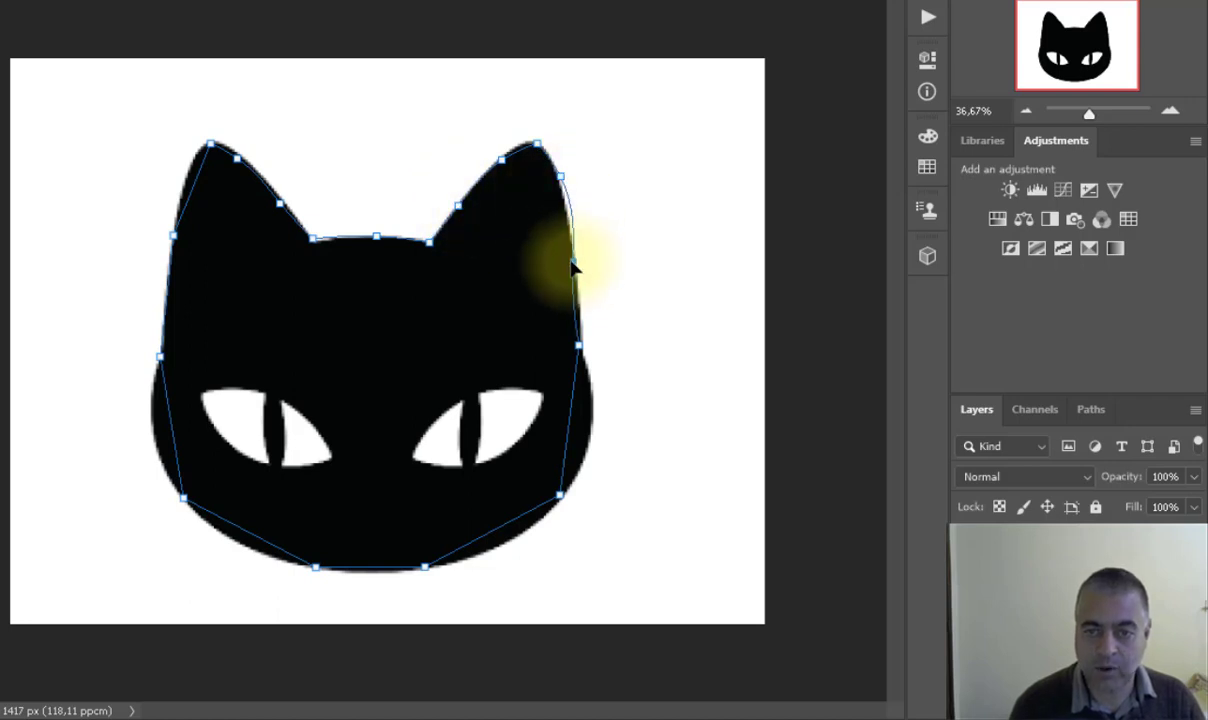
# Fit the path to the right side, right cheek, chin, left side and left ear.
pyautogui.click(578, 326)
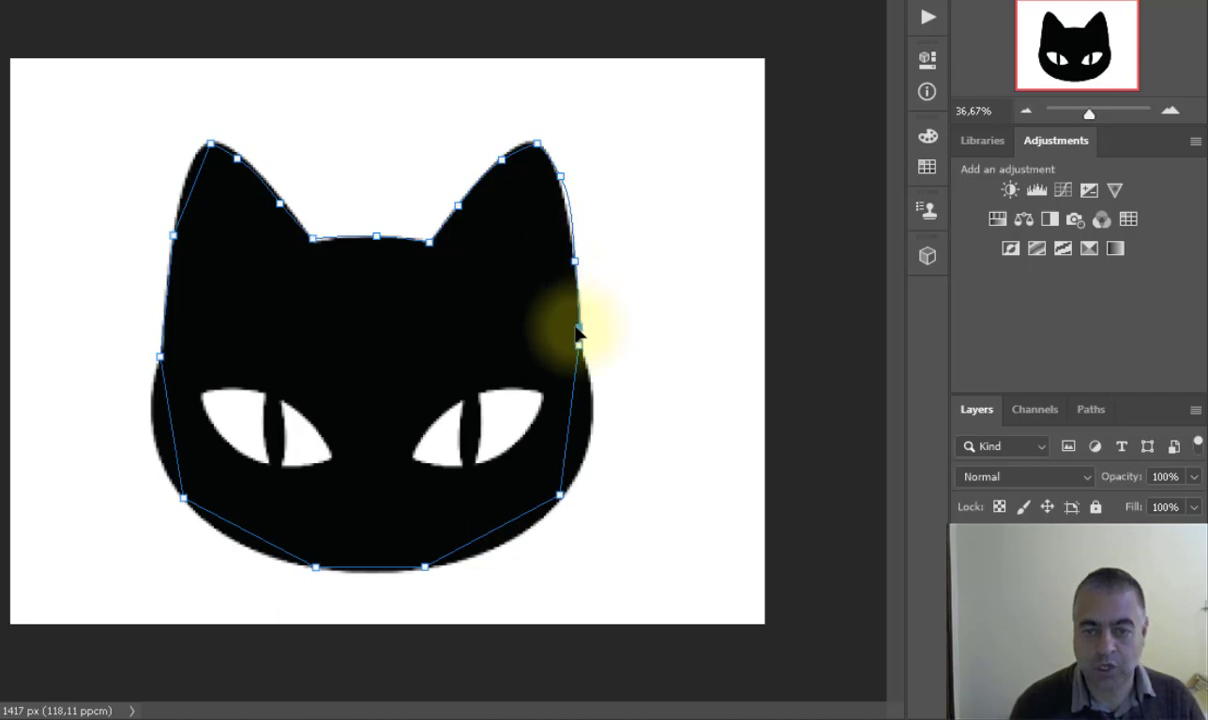
pyautogui.click(565, 215)
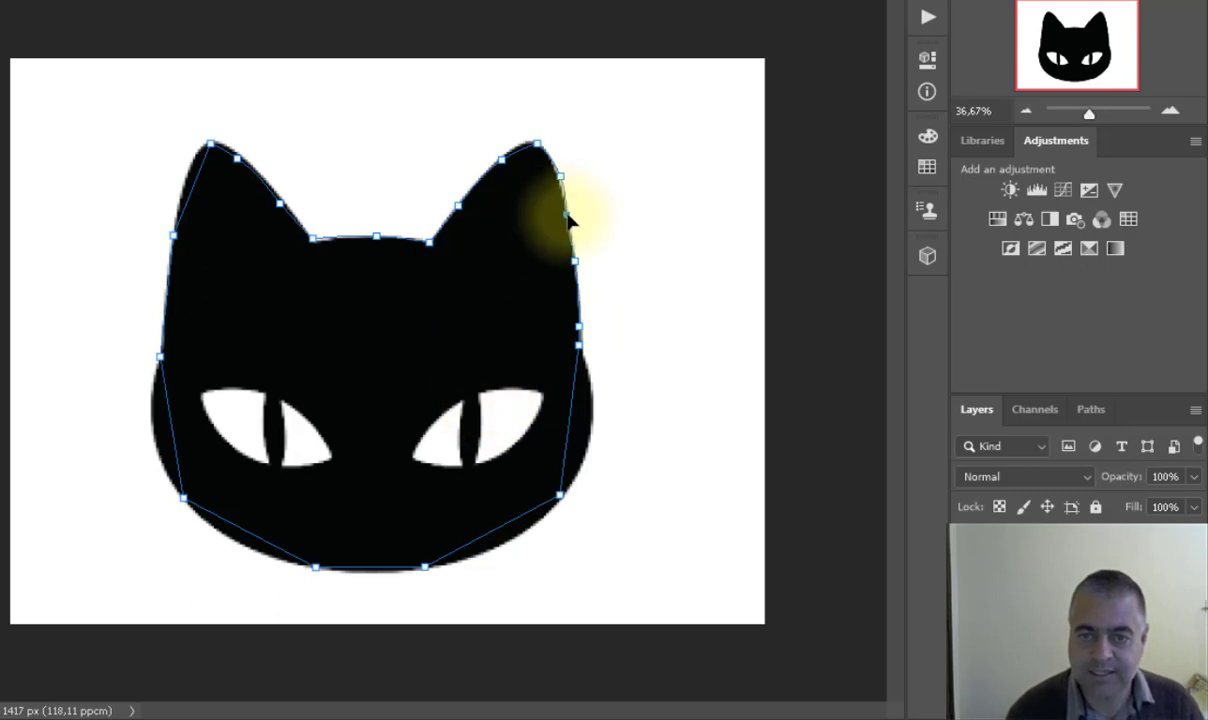
pyautogui.click(585, 432)
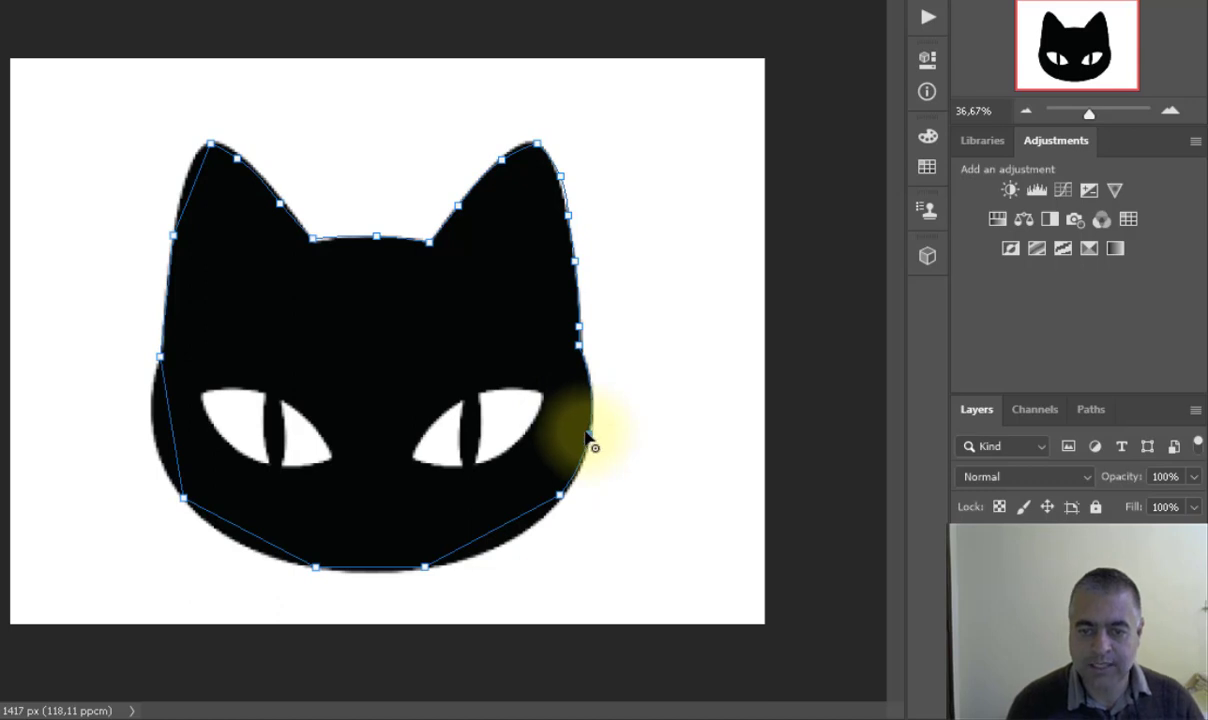
pyautogui.moveTo(499, 530); pyautogui.dragTo(504, 541)
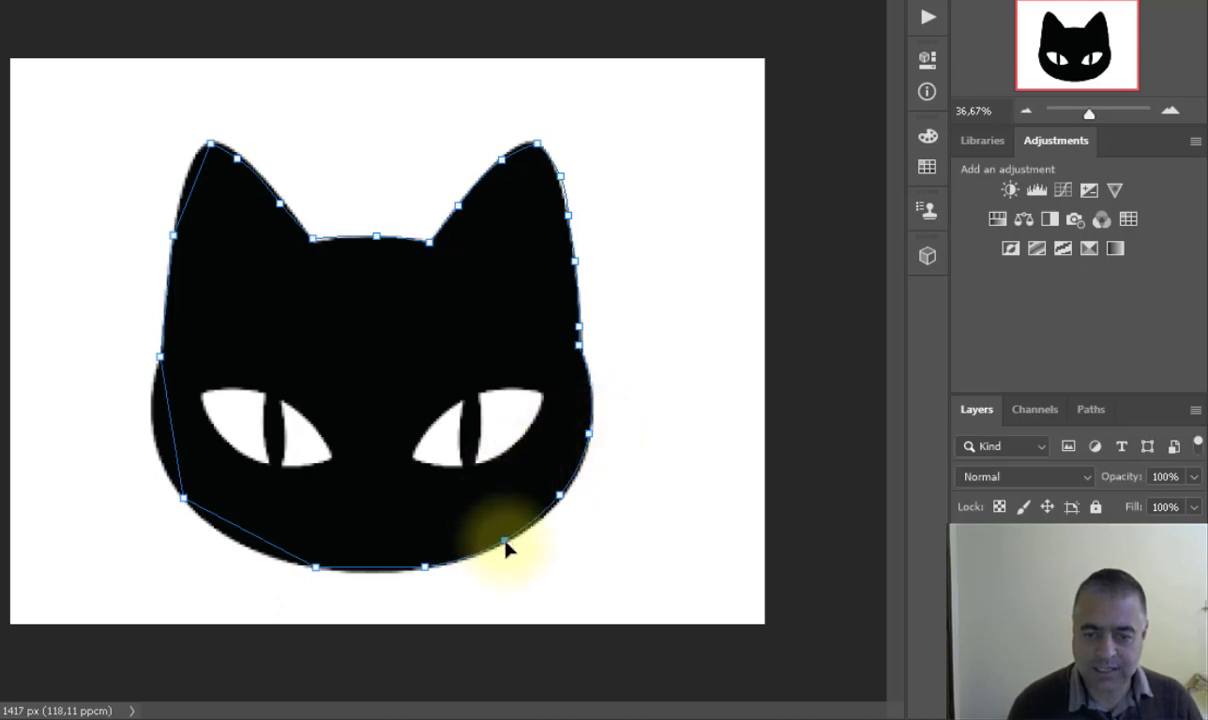
pyautogui.click(371, 572)
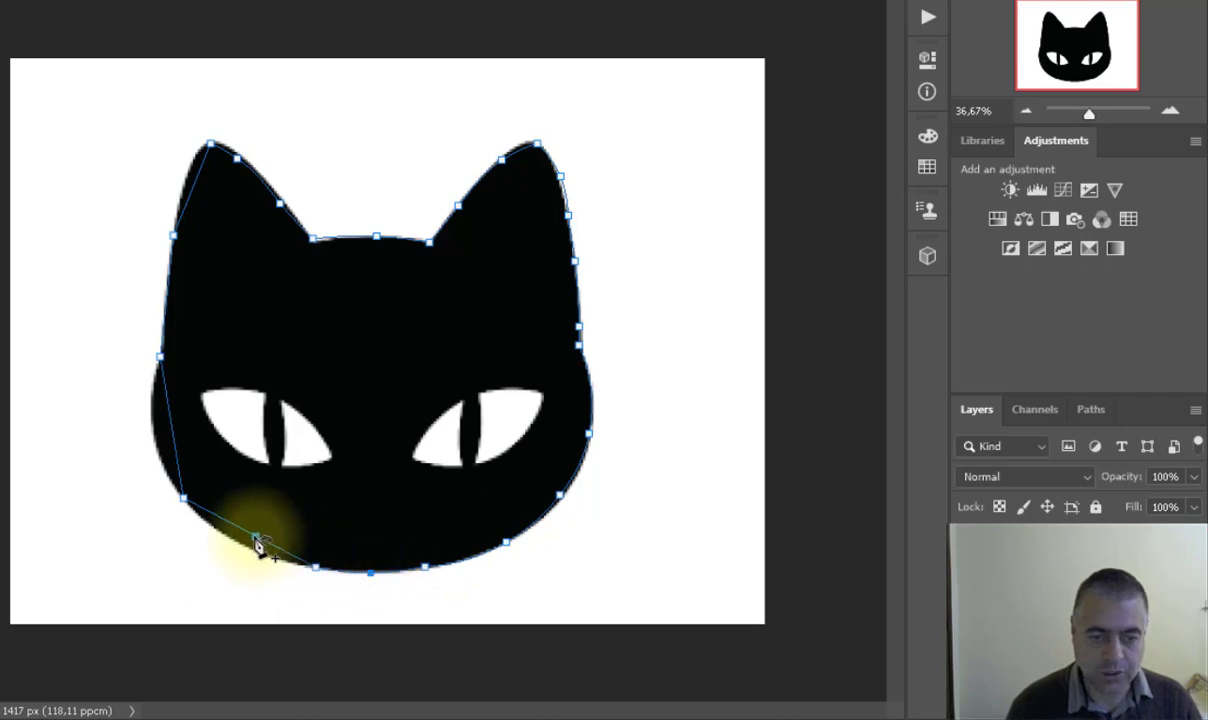
pyautogui.moveTo(247, 531); pyautogui.dragTo(244, 541)
pyautogui.moveTo(176, 452); pyautogui.dragTo(156, 449)
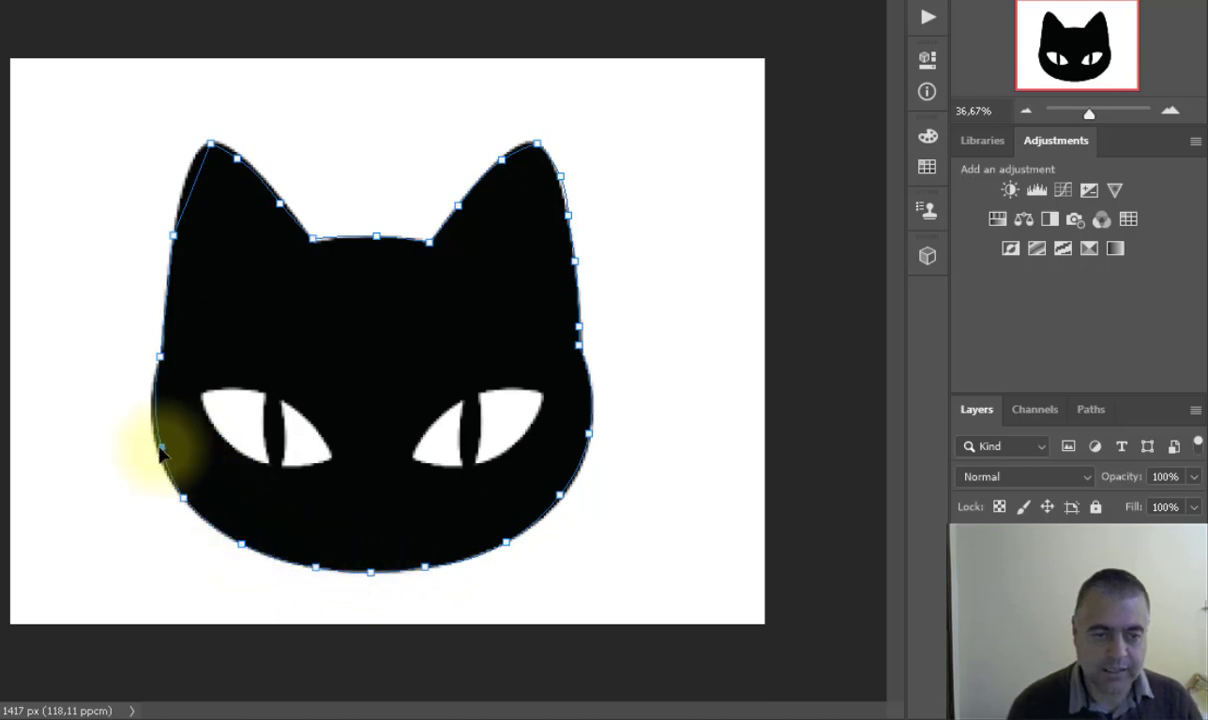
pyautogui.click(160, 356)
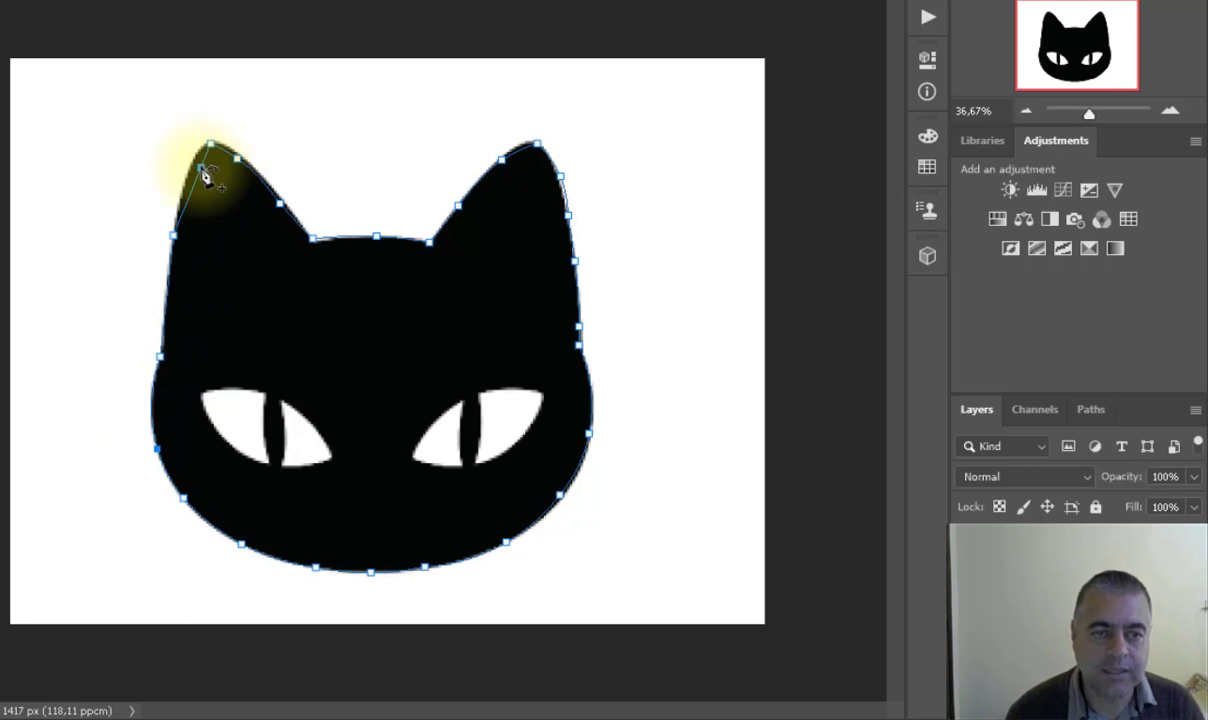
pyautogui.moveTo(203, 172); pyautogui.dragTo(196, 160)
pyautogui.click(177, 201)
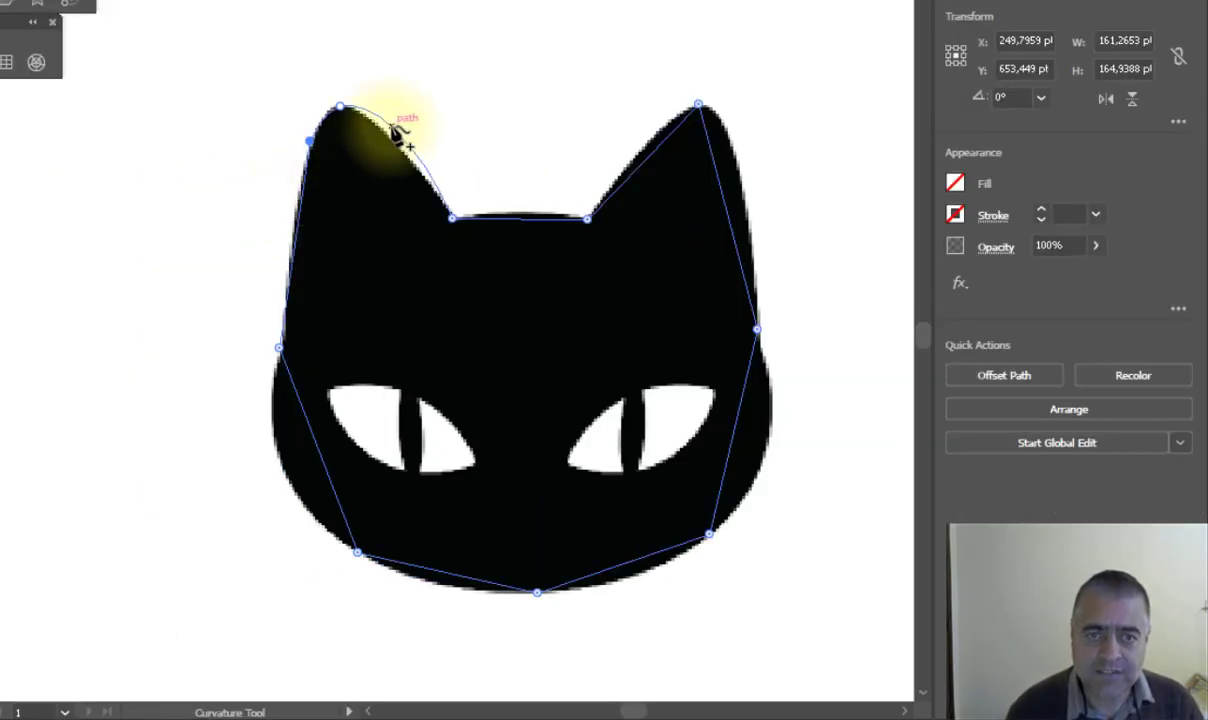
# Curve the path around the left ear, head top, right ear and right side.
pyautogui.moveTo(396, 127); pyautogui.dragTo(385, 138)
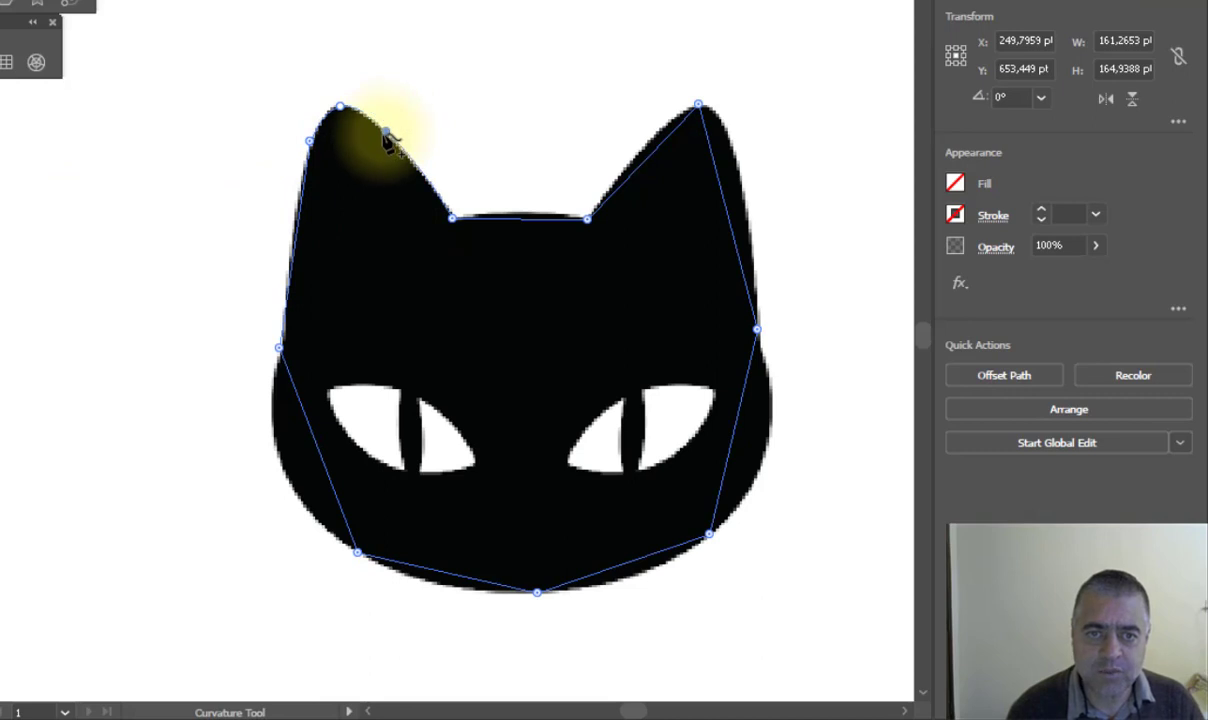
pyautogui.click(525, 214)
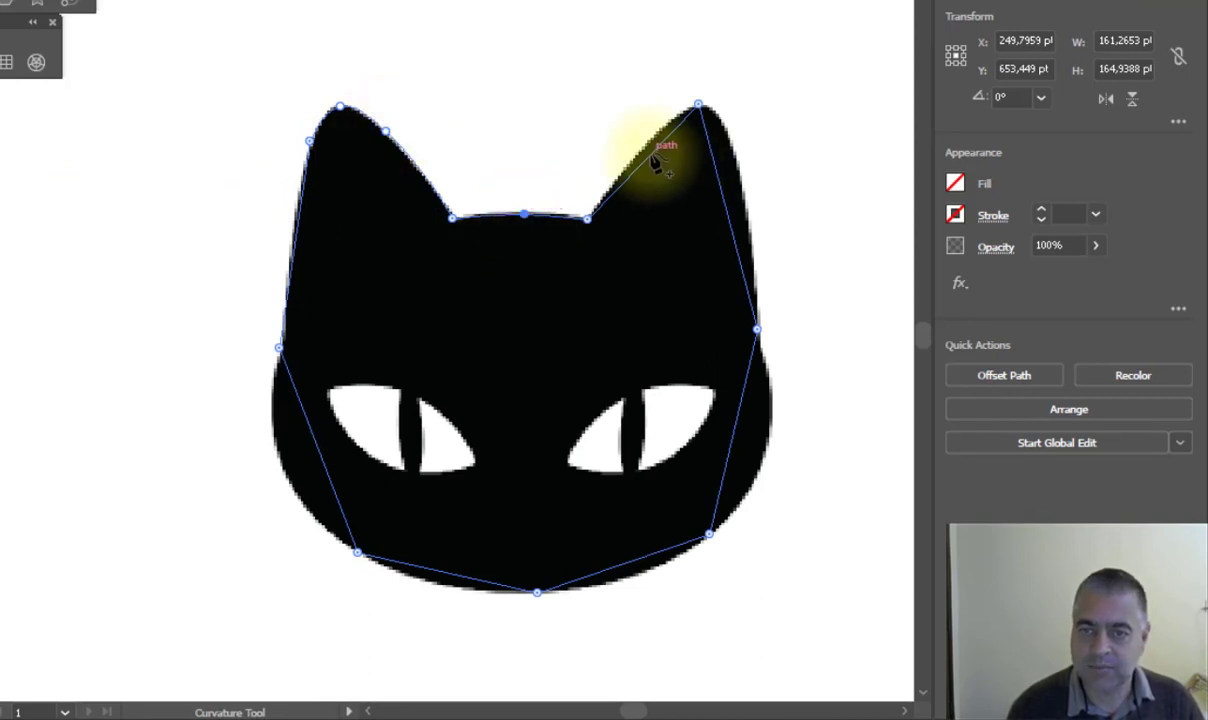
pyautogui.click(655, 138)
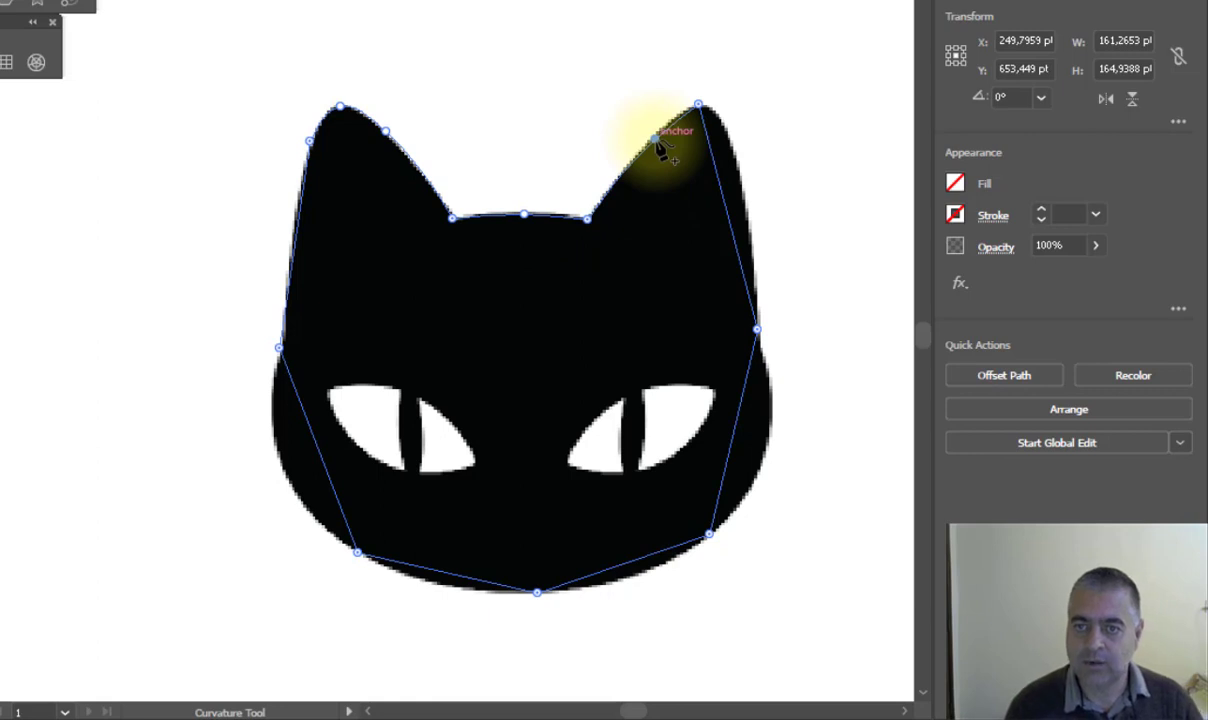
pyautogui.click(725, 148)
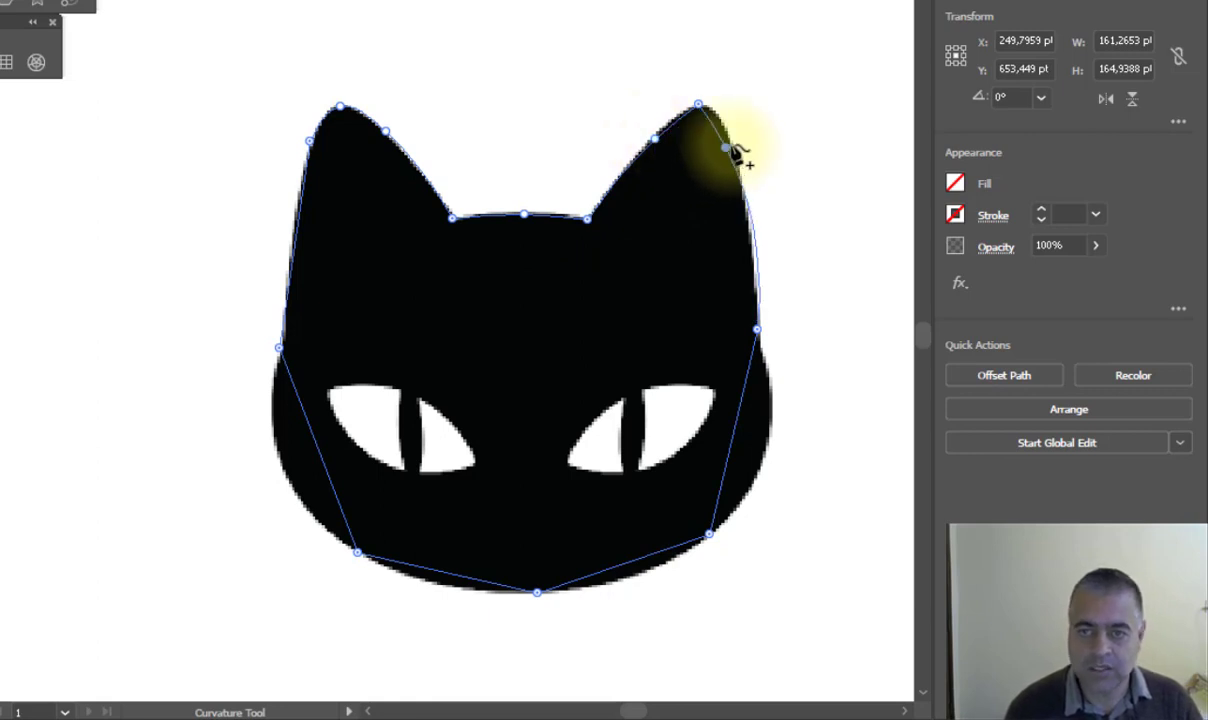
pyautogui.moveTo(725, 148); pyautogui.dragTo(726, 138)
pyautogui.click(757, 241)
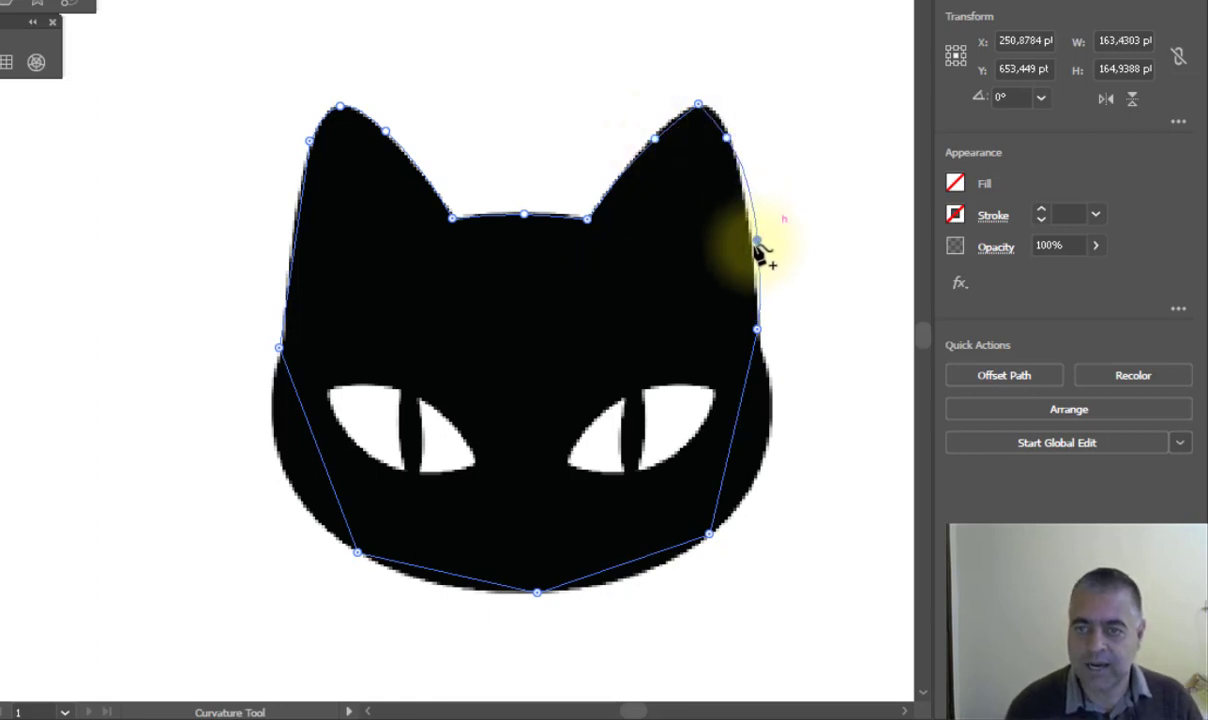
pyautogui.moveTo(757, 243); pyautogui.dragTo(752, 244)
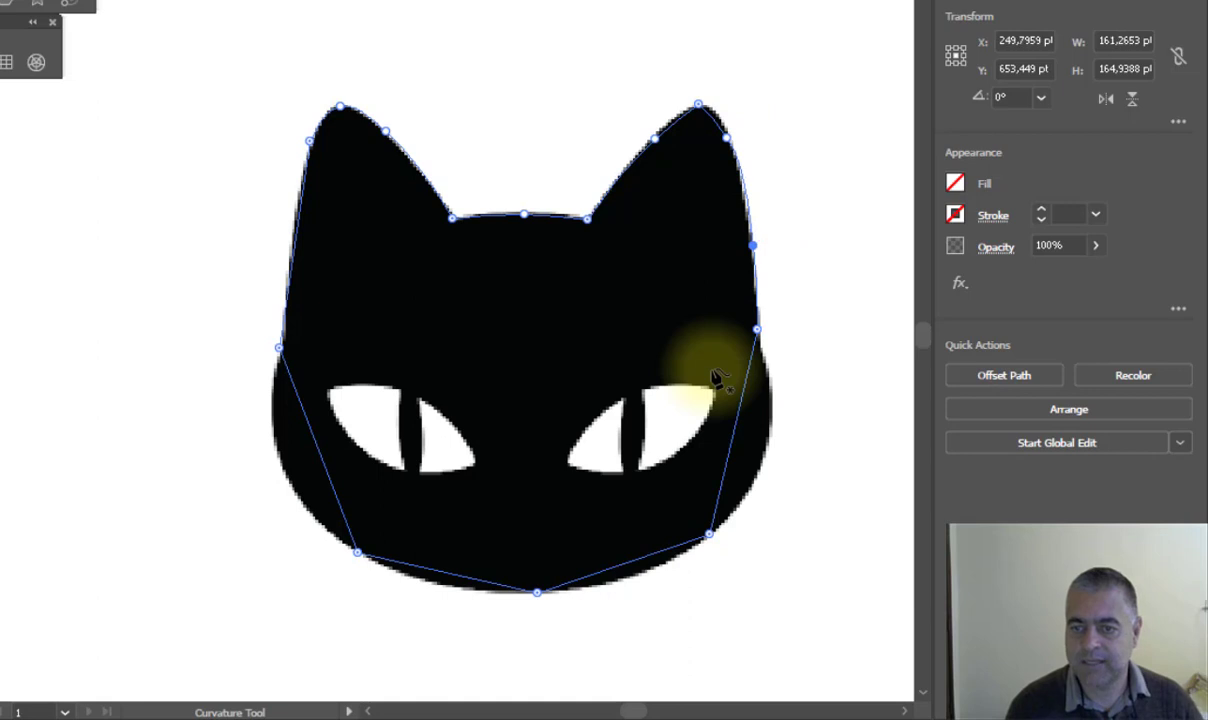
# Curve the right cheek, both chin segments and the lower-left cheek onto the outline.
pyautogui.click(771, 426)
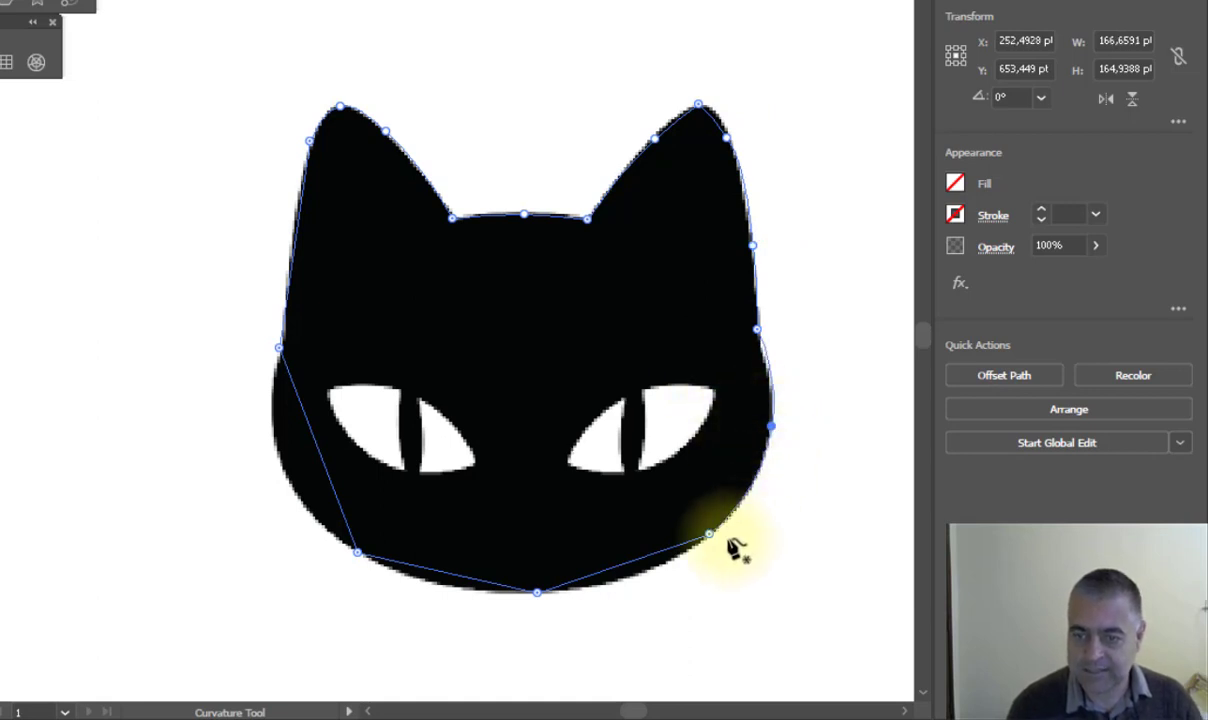
pyautogui.moveTo(631, 563); pyautogui.dragTo(632, 579)
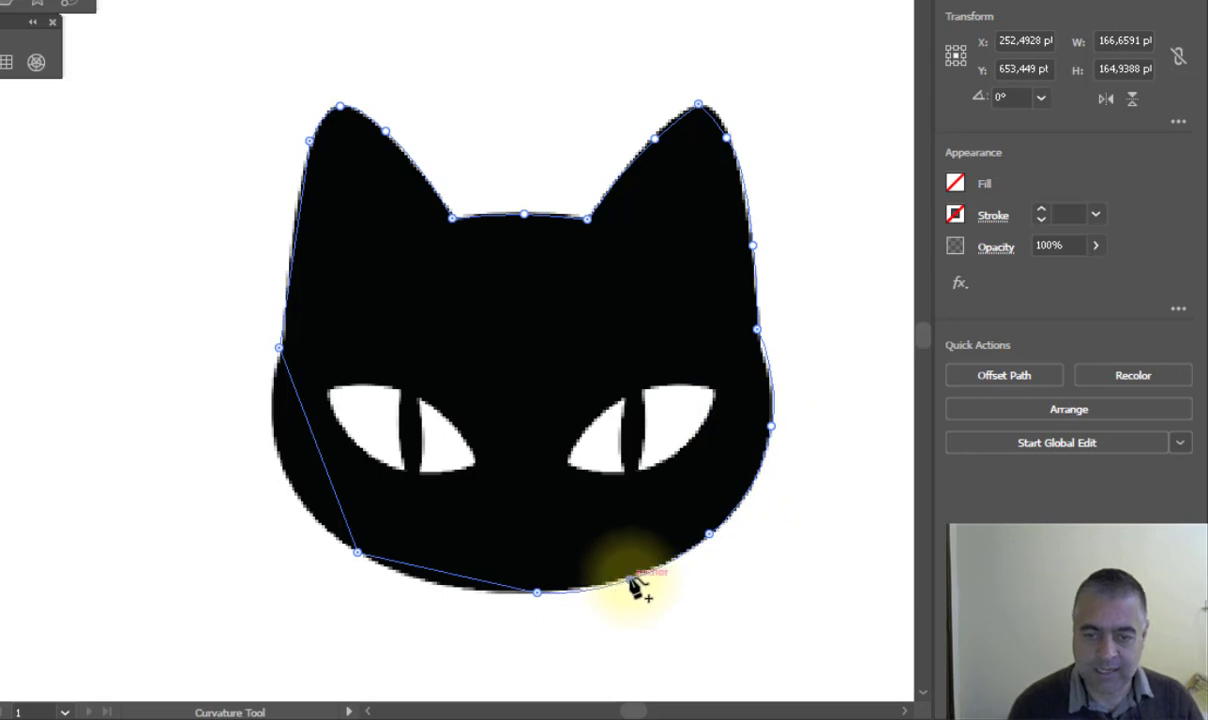
pyautogui.moveTo(446, 582); pyautogui.dragTo(436, 579)
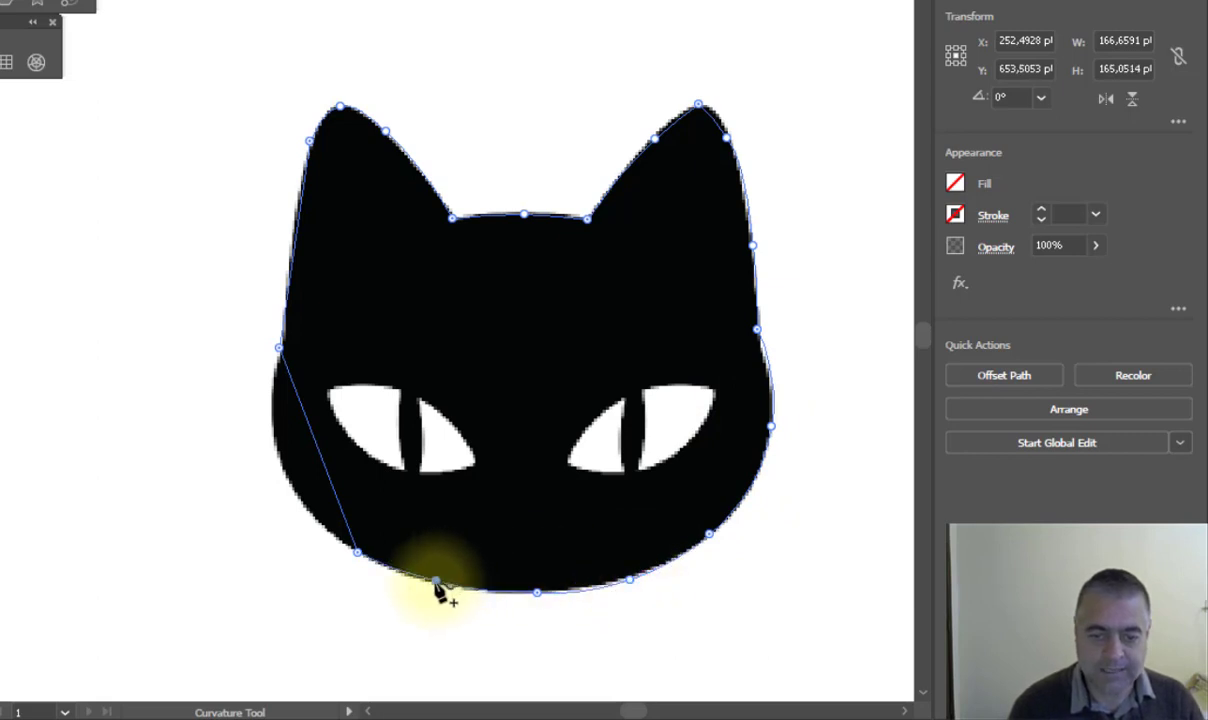
pyautogui.moveTo(324, 463); pyautogui.dragTo(292, 476)
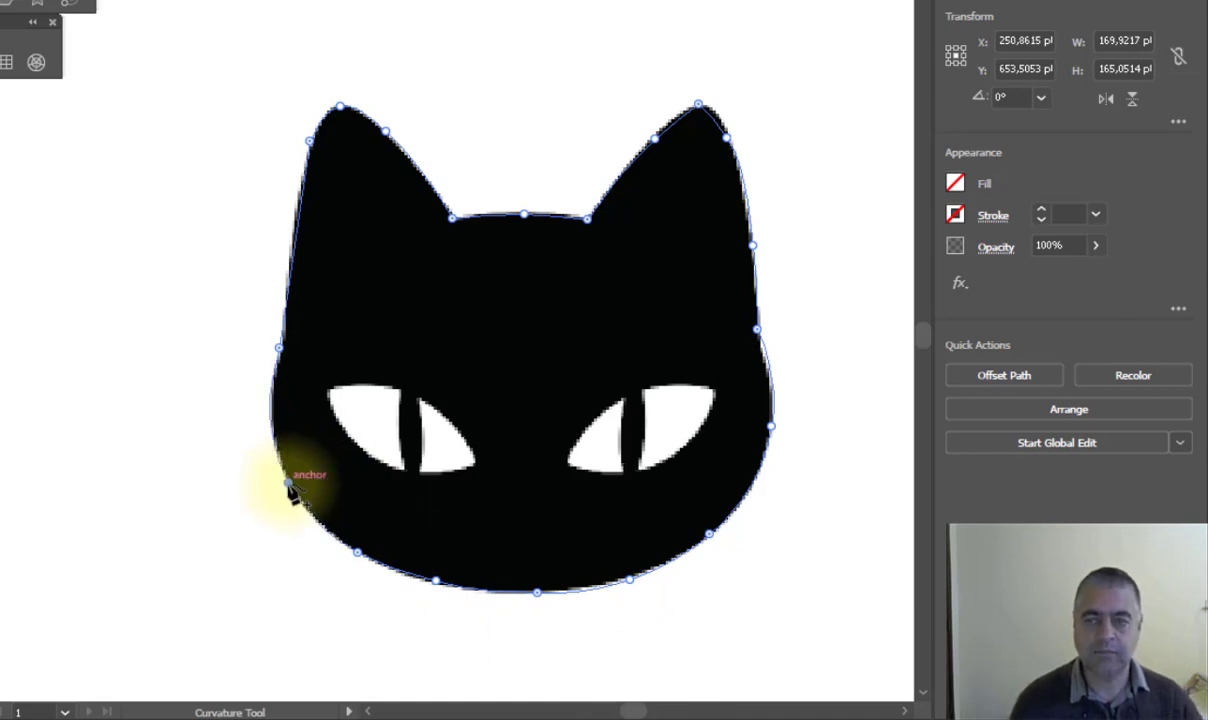
pyautogui.click(288, 483)
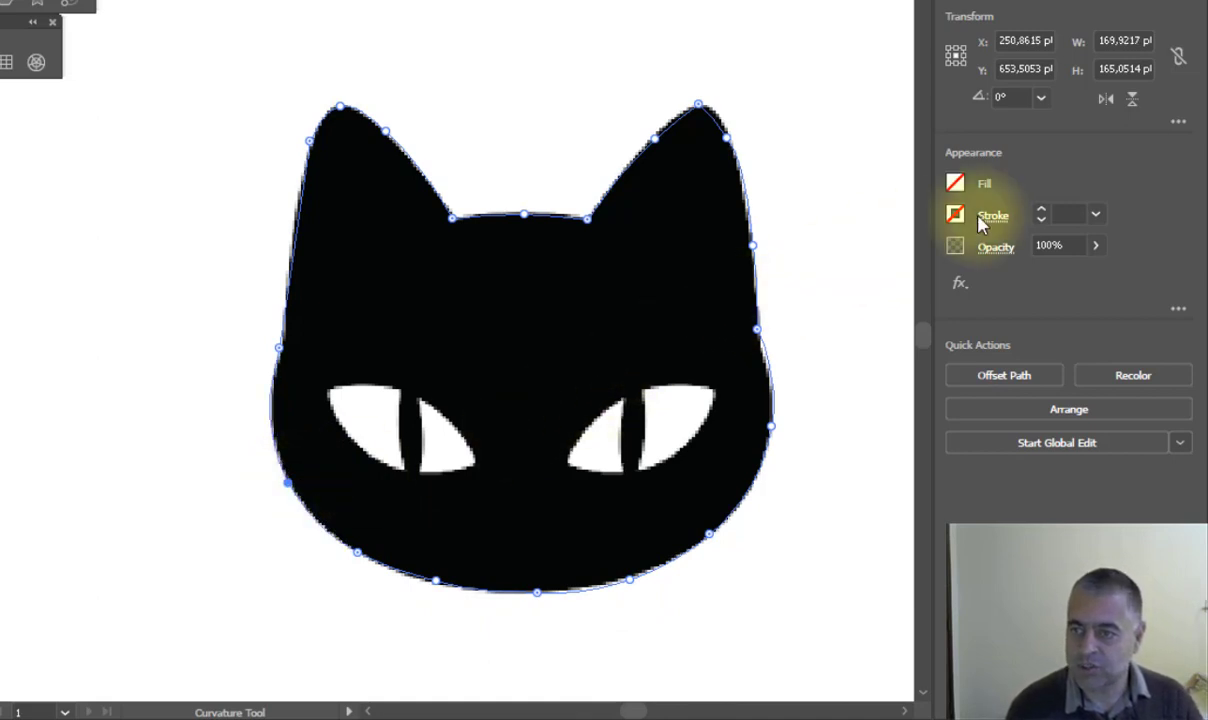
# Give the cat outline a 3 pt stroke and move the cat image to the left.
pyautogui.click(1097, 215)
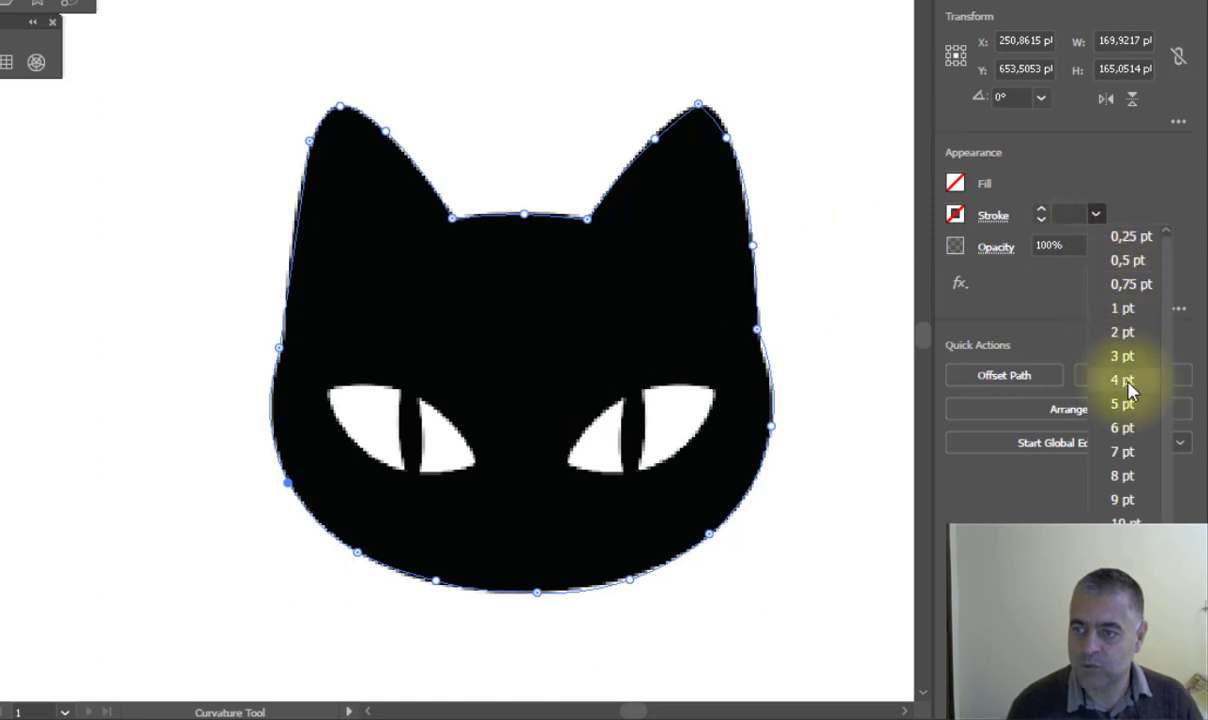
pyautogui.click(1120, 355)
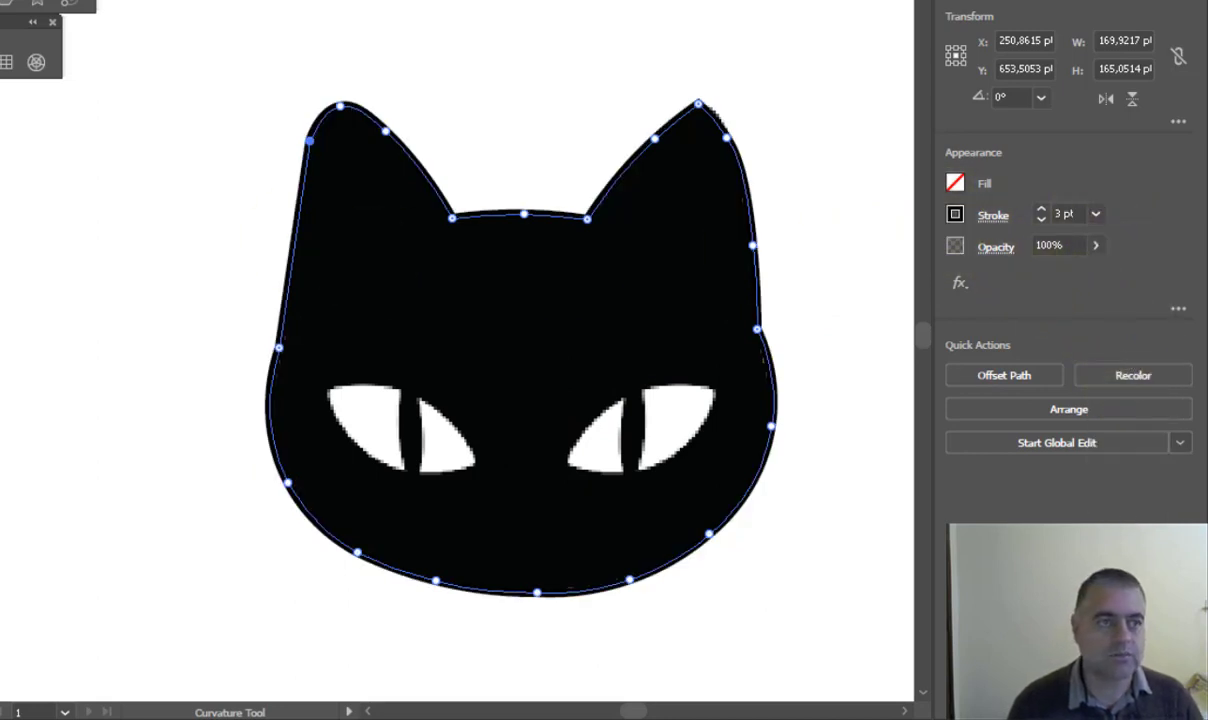
pyautogui.press('v')
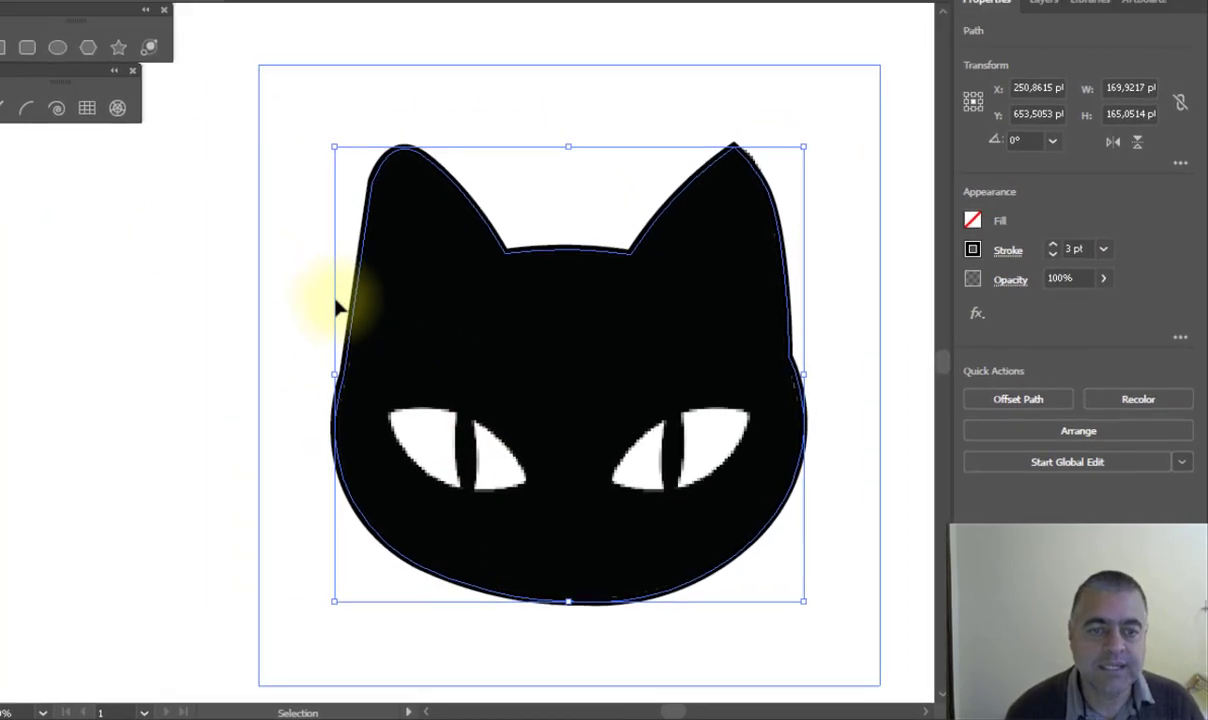
pyautogui.moveTo(428, 330); pyautogui.dragTo(238, 370)
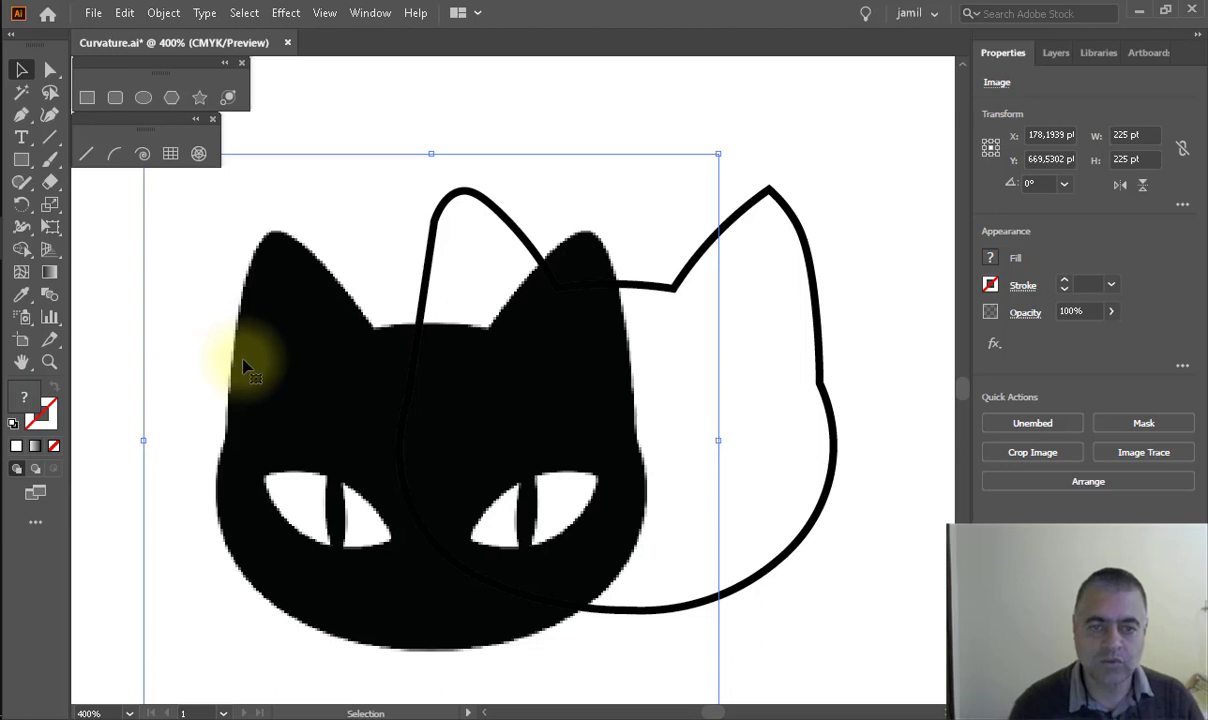
# Place the outline right of the cat image, then bring Photoshop's traced cat forward.
pyautogui.scroll(-1, 490, 410)
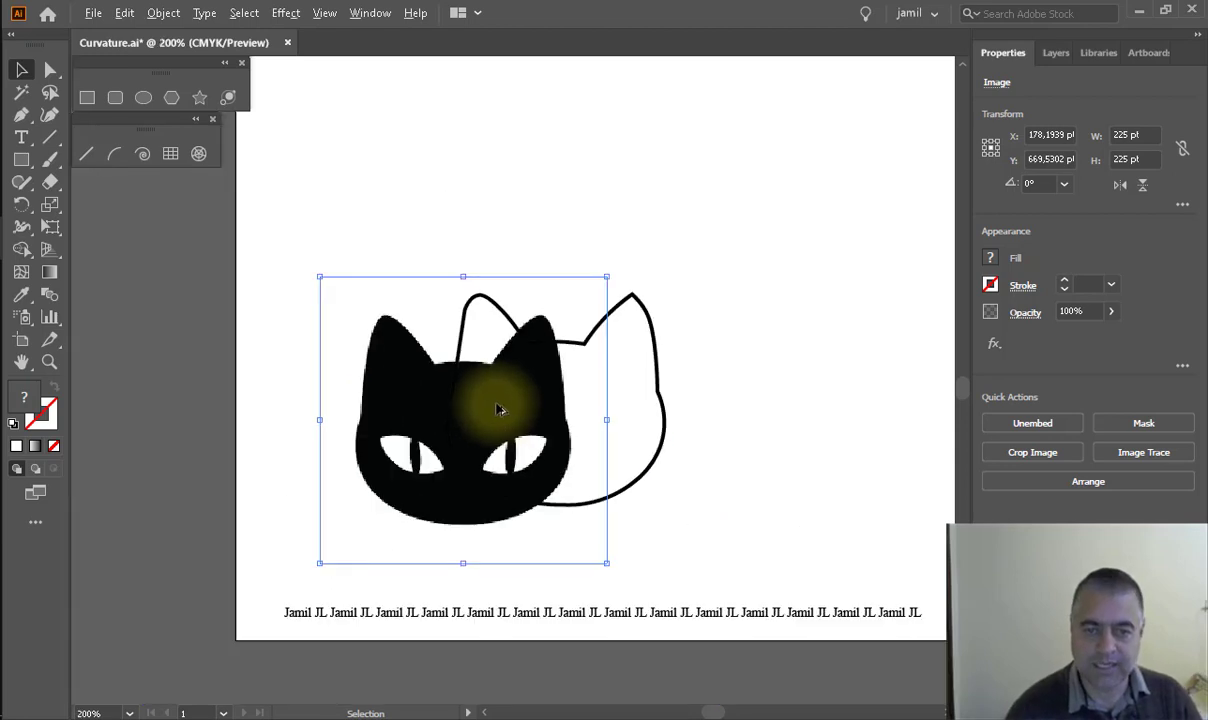
pyautogui.moveTo(659, 368)
pyautogui.mouseDown()
pyautogui.moveTo(800, 377)
pyautogui.moveTo(783, 385)
pyautogui.mouseUp()
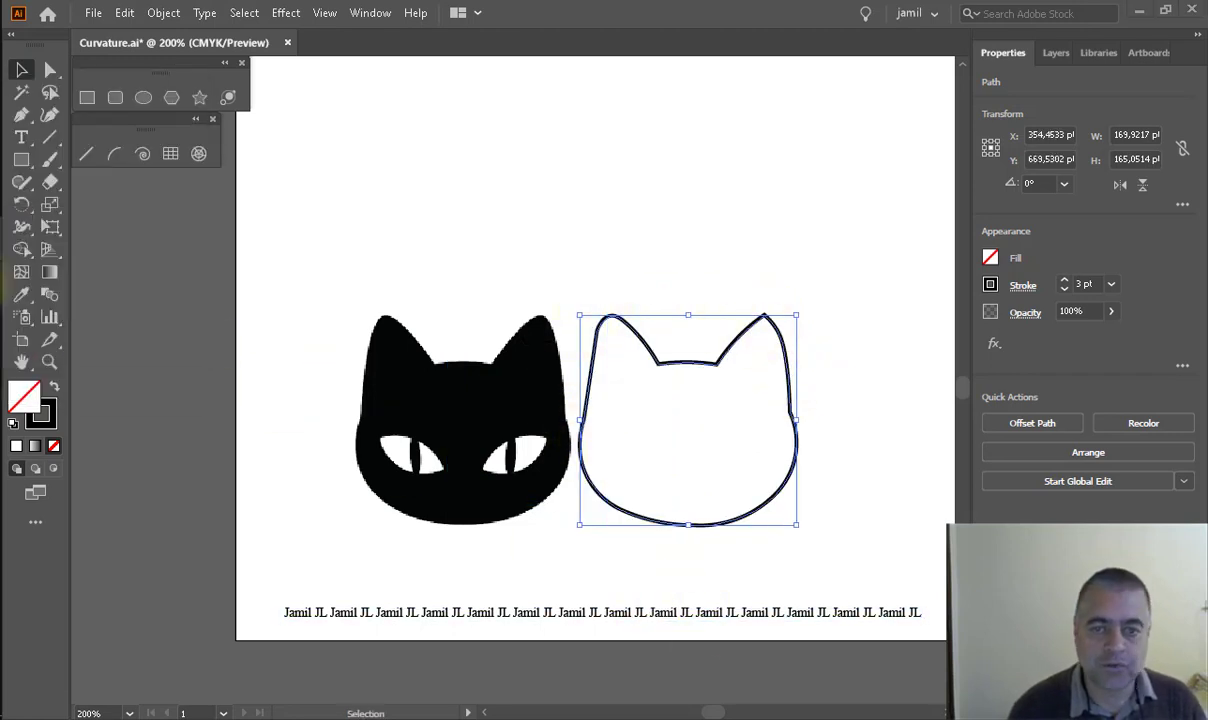
pyautogui.click(2, 300)
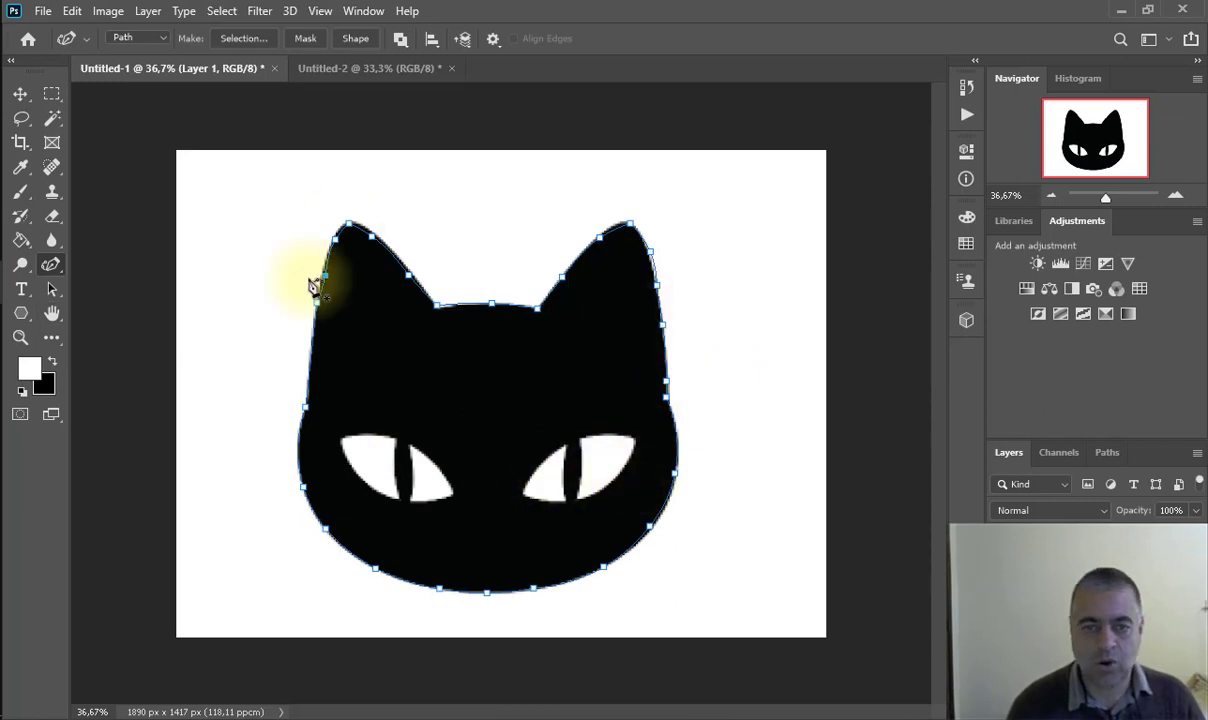